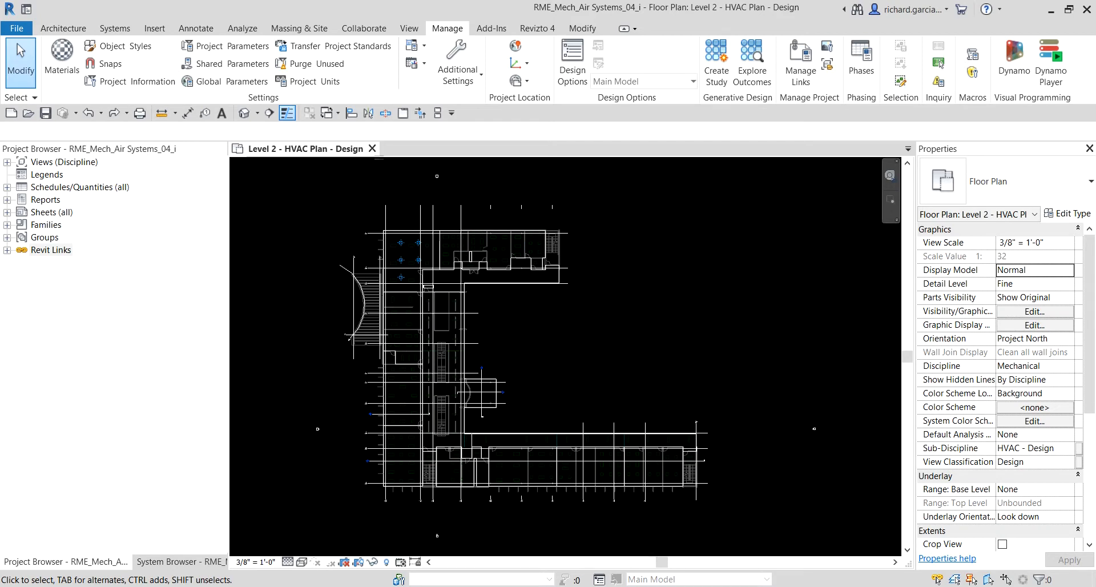
Step: Start generating a duct layout from the northwest supply diffuser, just below grid A in the building's northwest corner
{"action": "scroll", "coordinate": [411, 252], "scroll_direction": "up", "scroll_amount": 5}
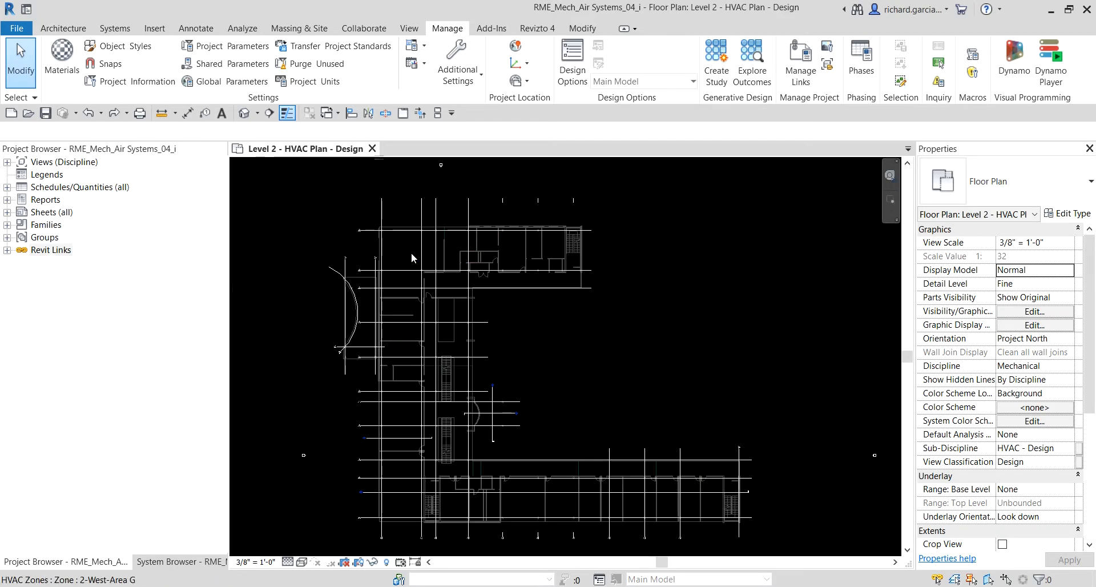
{"action": "scroll", "coordinate": [411, 253], "scroll_direction": "up", "scroll_amount": 8}
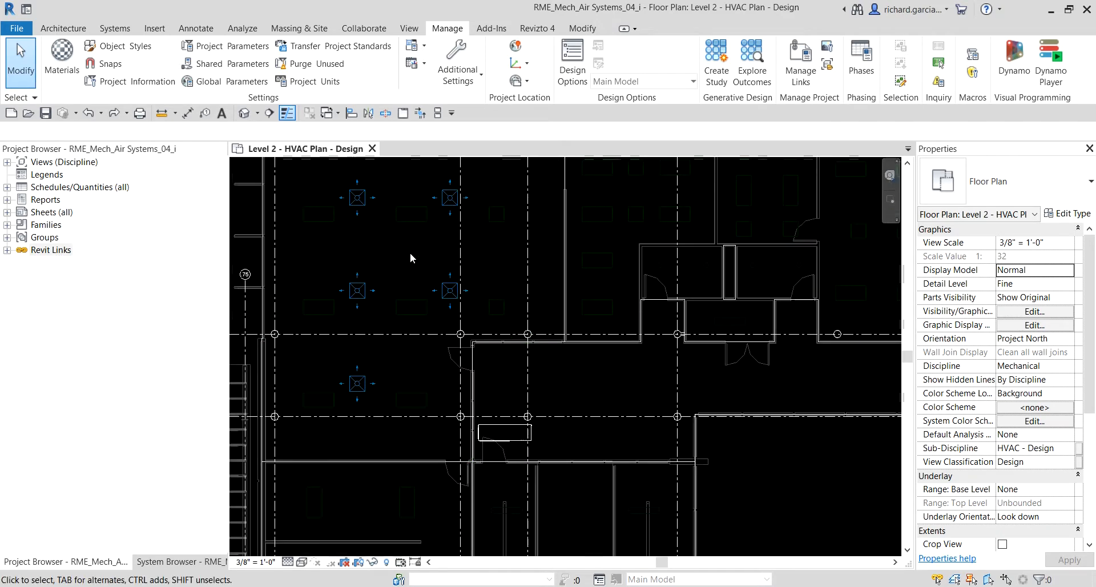
{"action": "middle_click_drag", "start_coordinate": [411, 252], "coordinate": [527, 305]}
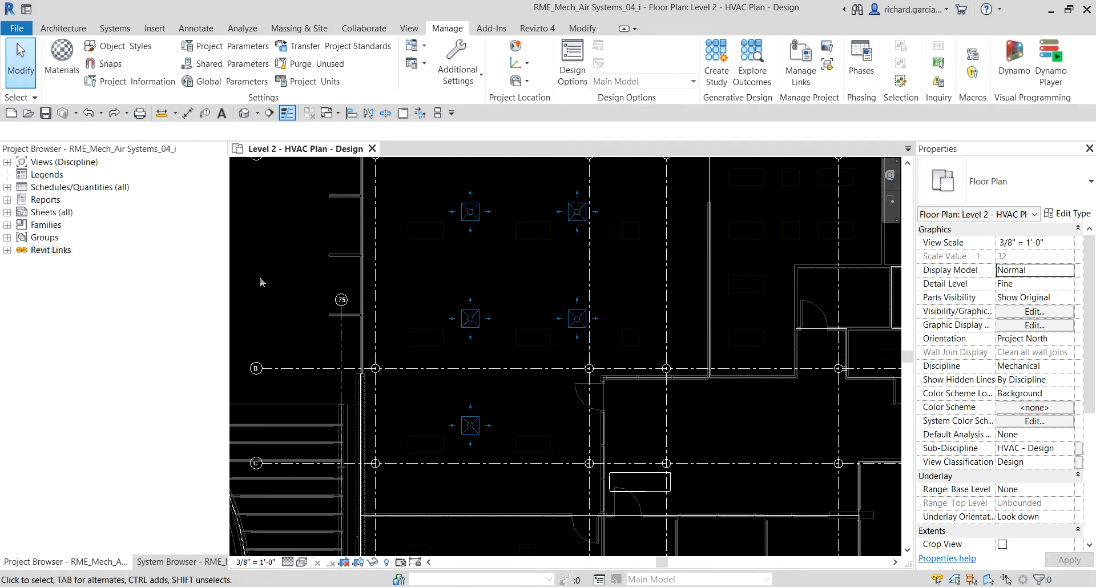
{"action": "middle_click_drag", "start_coordinate": [275, 215], "coordinate": [289, 256]}
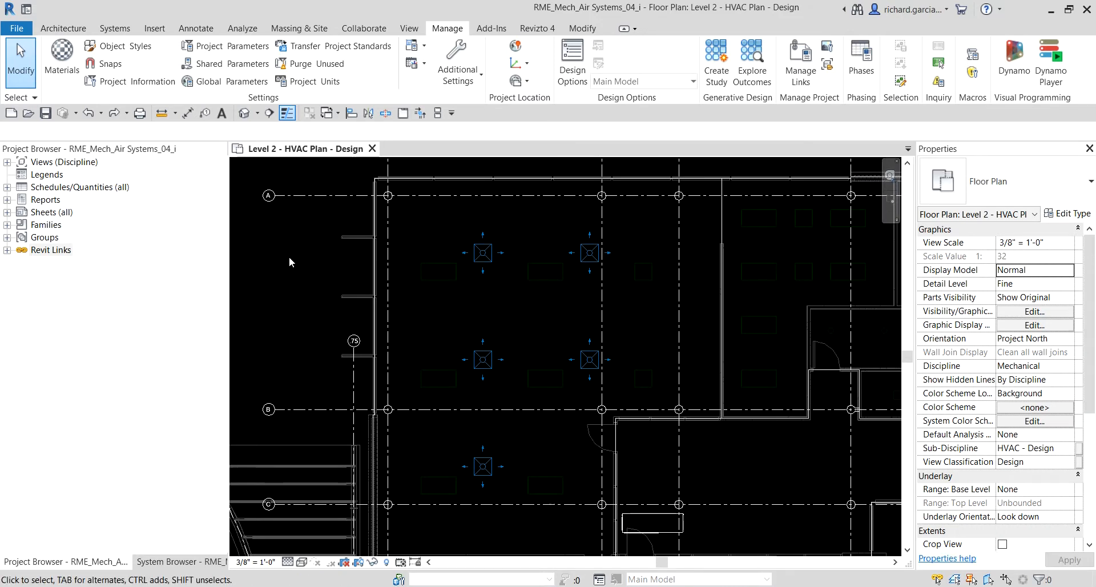
{"action": "left_click", "coordinate": [482, 266]}
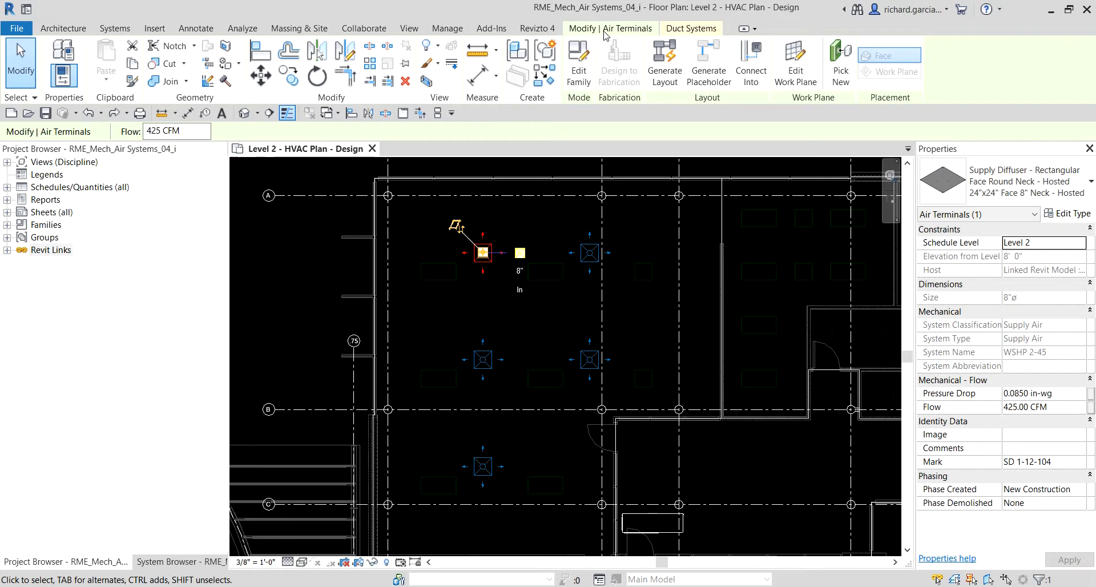
{"action": "left_click", "coordinate": [673, 62]}
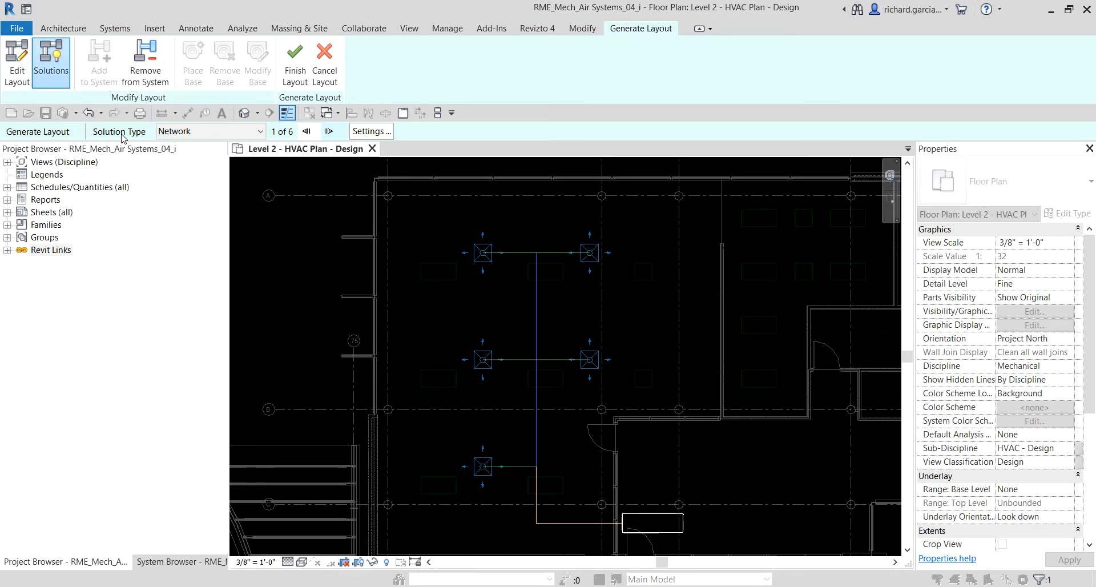
Step: Check the available solution types and preview each of the Network routing solutions for the supply air layout
{"action": "left_click", "coordinate": [250, 132]}
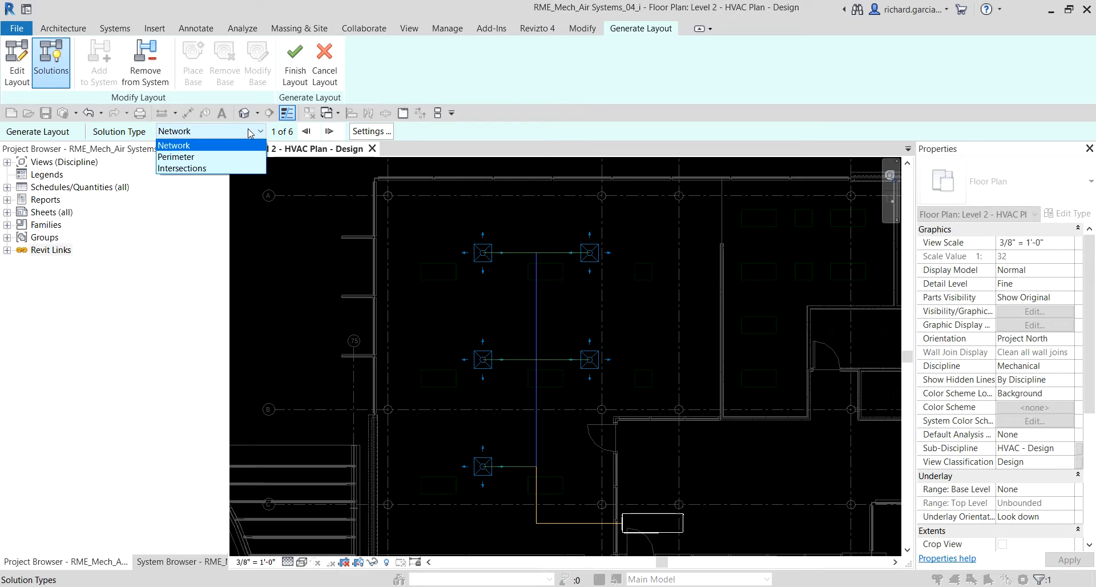
{"action": "left_click", "coordinate": [249, 133]}
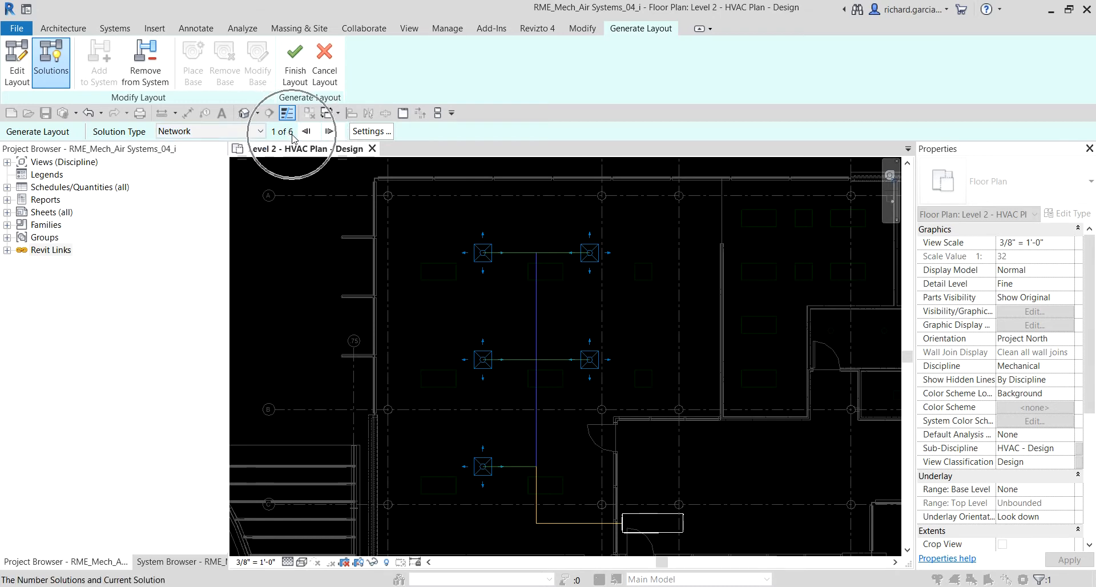
{"action": "left_click", "coordinate": [330, 131]}
{"action": "left_click", "coordinate": [329, 132]}
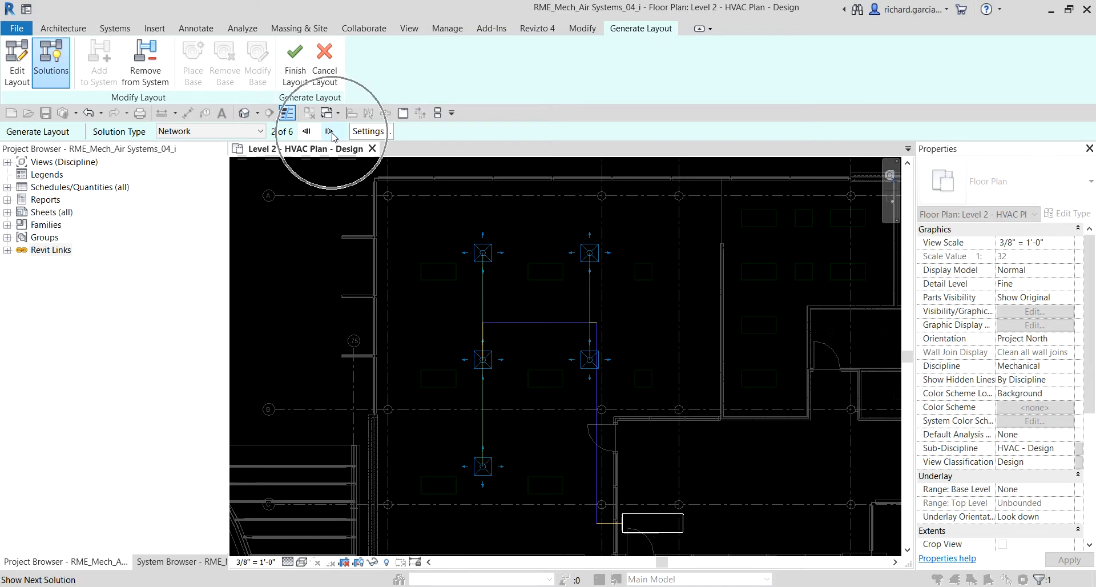
{"action": "left_click", "coordinate": [329, 131]}
{"action": "left_click", "coordinate": [330, 132]}
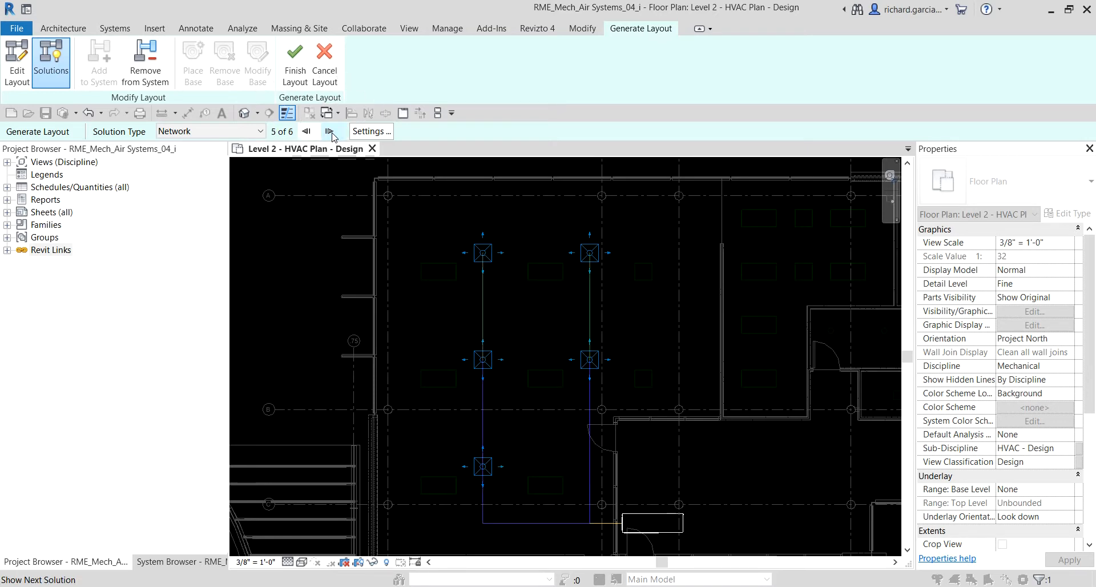
{"action": "left_click", "coordinate": [329, 132]}
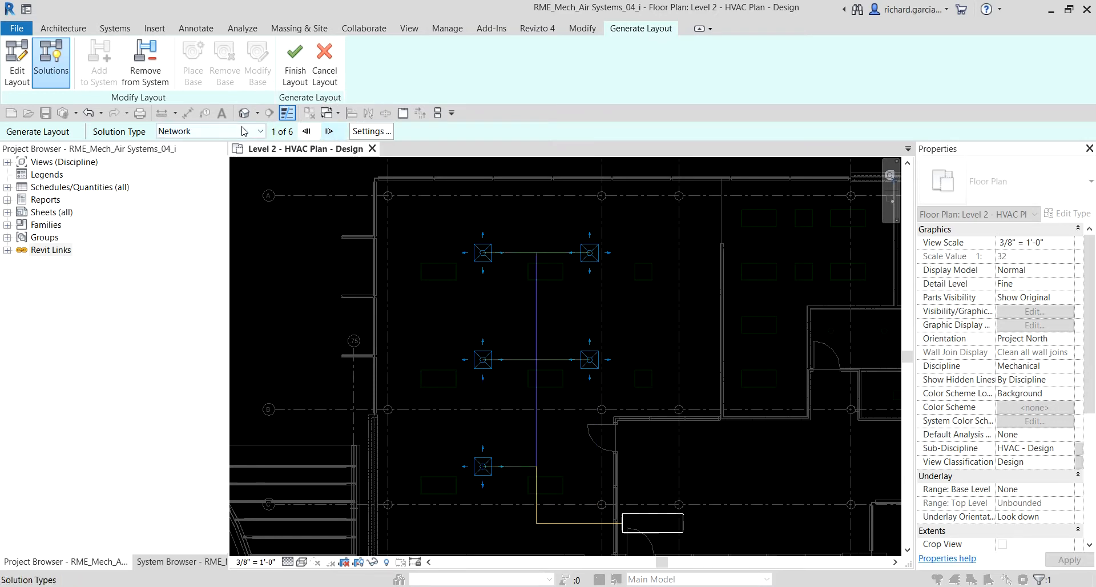
Step: Change the solution type to Perimeter and preview its routing solutions in turn
{"action": "left_click", "coordinate": [200, 132]}
{"action": "left_click", "coordinate": [188, 157]}
{"action": "left_click", "coordinate": [329, 132]}
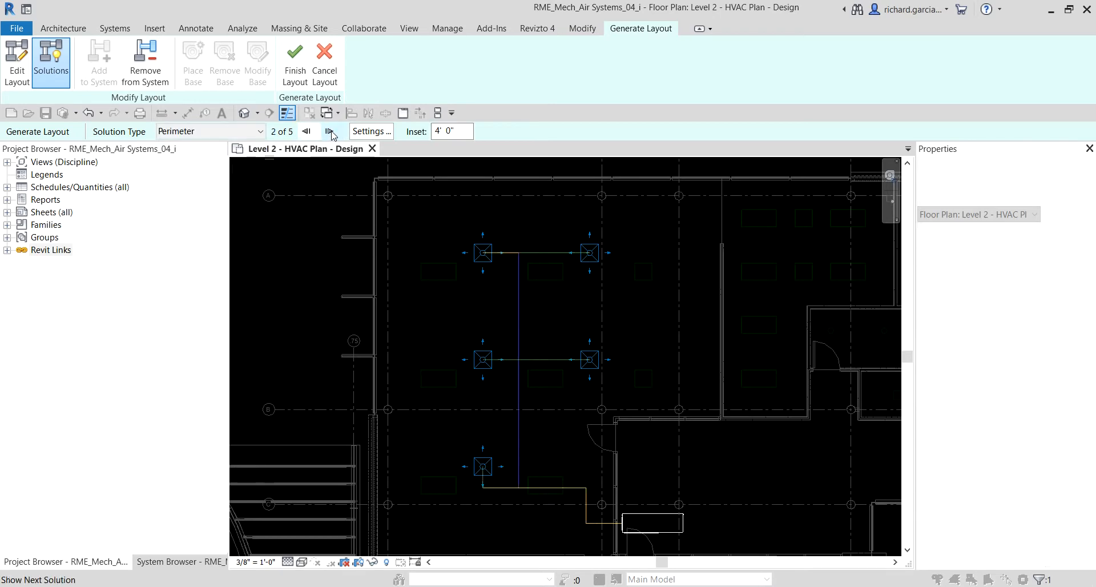
{"action": "left_click", "coordinate": [330, 131]}
{"action": "left_click", "coordinate": [330, 132]}
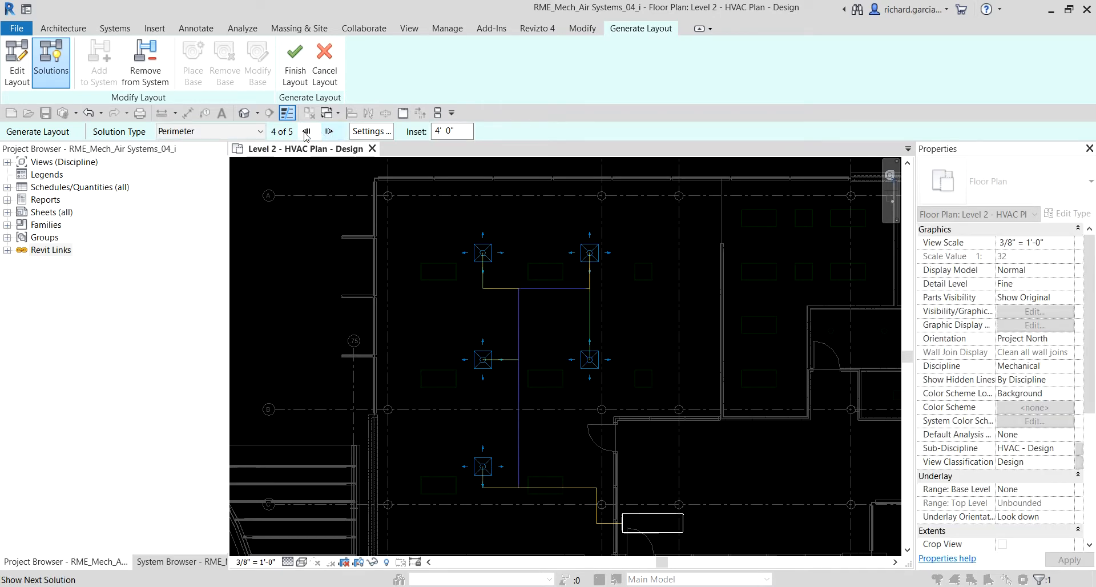
{"action": "left_click", "coordinate": [329, 131]}
Step: Preview the Intersections routing solutions and return the solution type to Network
{"action": "left_click", "coordinate": [260, 132]}
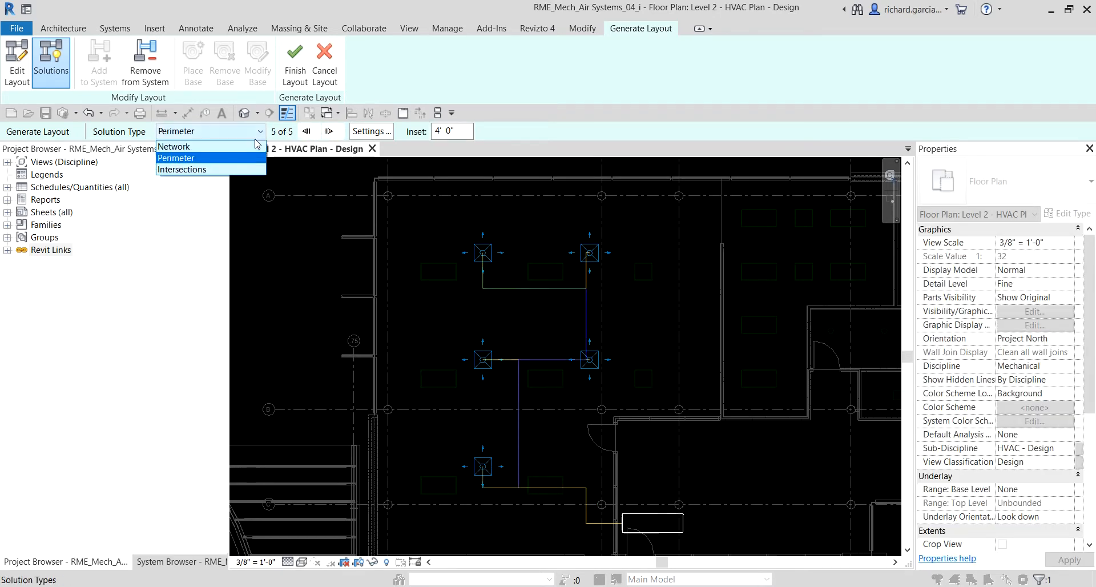
{"action": "left_click", "coordinate": [200, 171]}
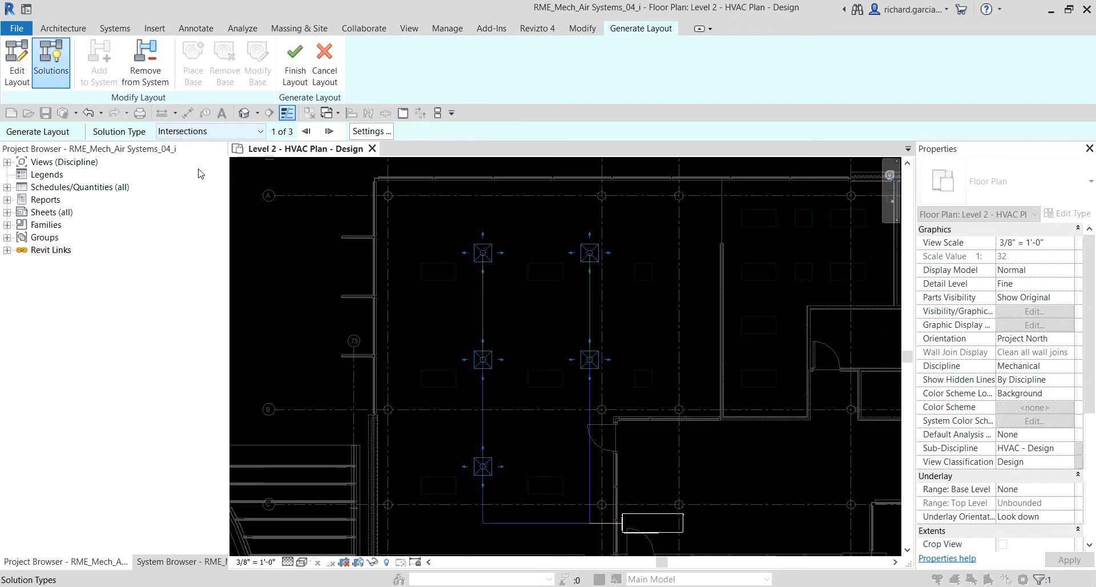
{"action": "left_click", "coordinate": [330, 132]}
{"action": "left_click", "coordinate": [330, 132]}
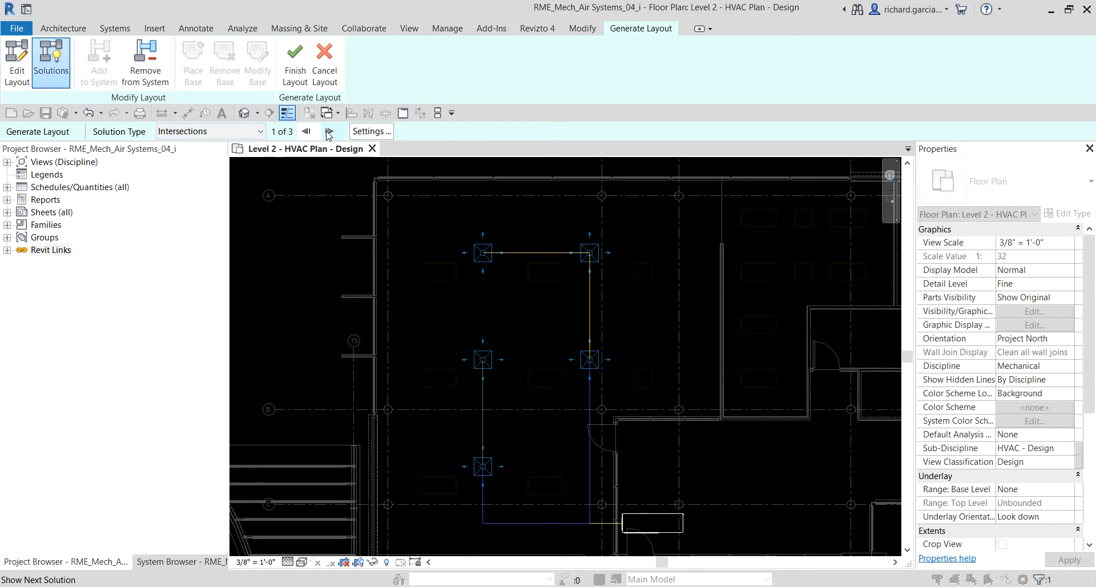
{"action": "left_click", "coordinate": [260, 131]}
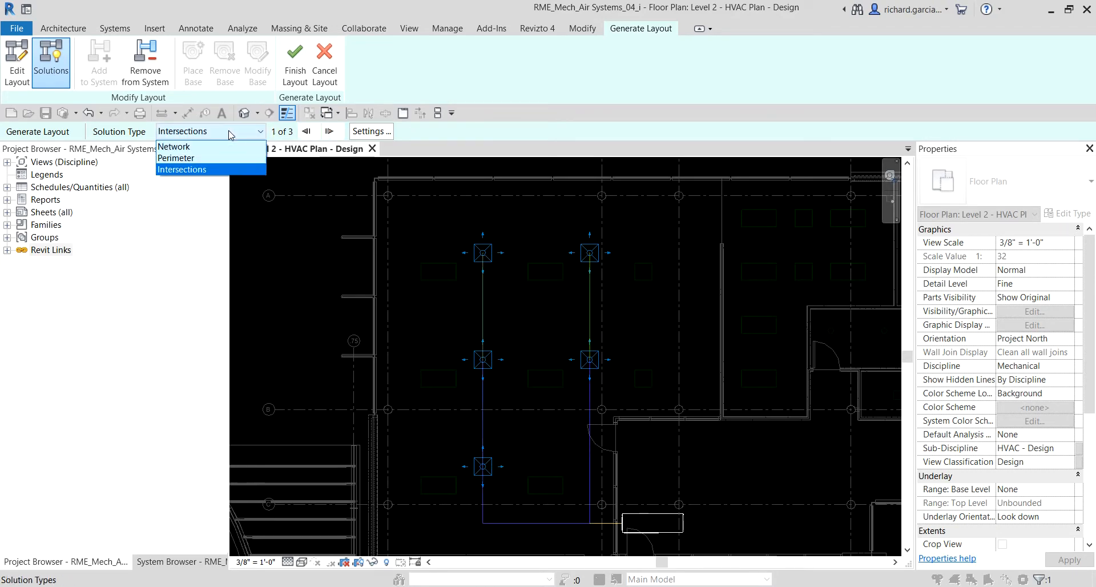
{"action": "left_click", "coordinate": [180, 147]}
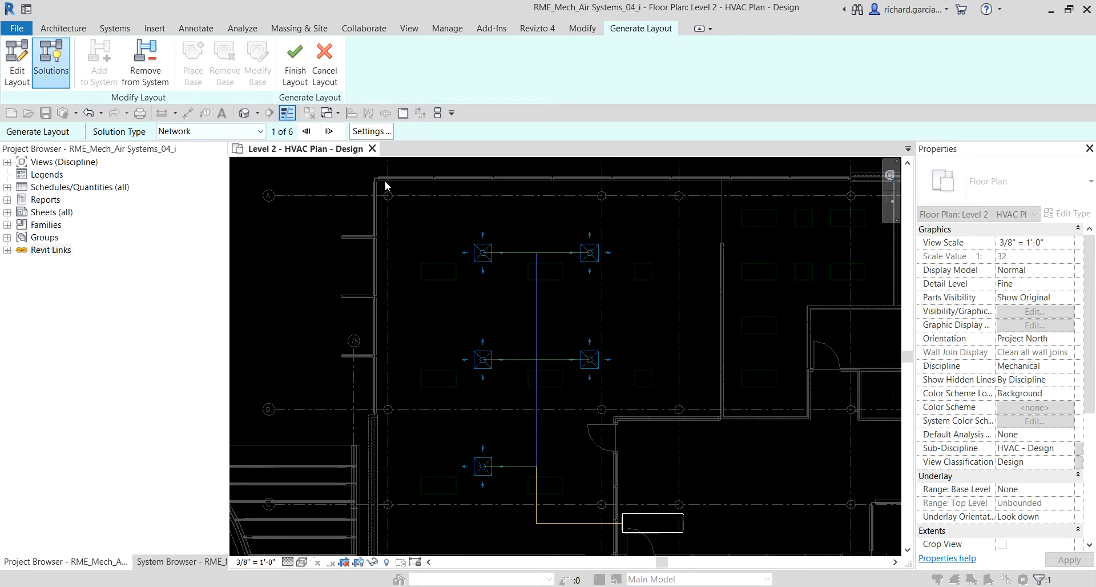
Step: In the layout's duct conversion settings, set the main duct type to Rectangular Duct: Mitered Elbows / Tees
{"action": "left_click", "coordinate": [372, 136]}
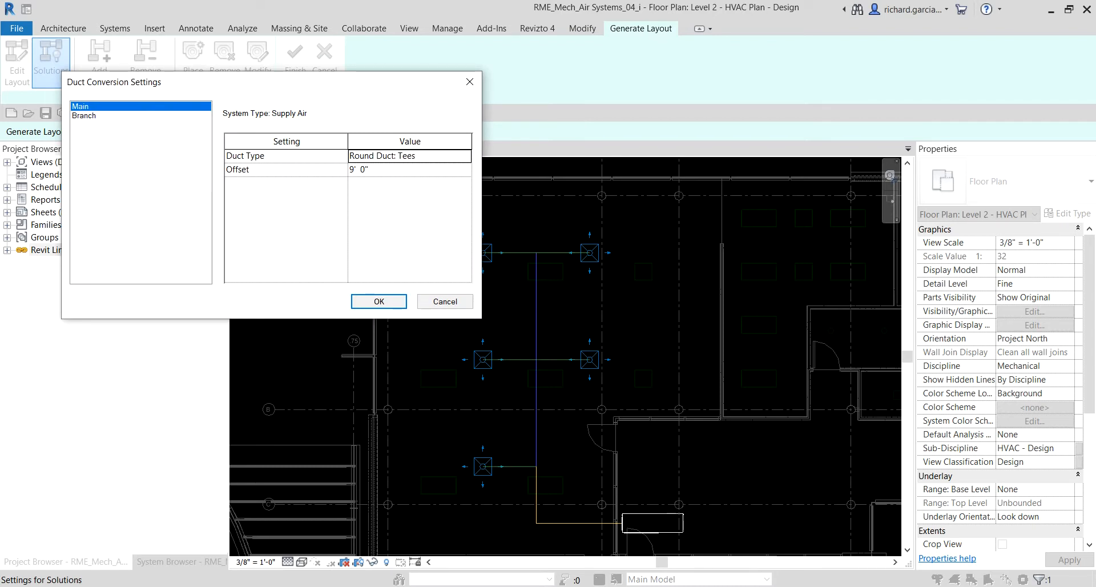
{"action": "left_click_drag", "start_coordinate": [272, 91], "coordinate": [282, 65]}
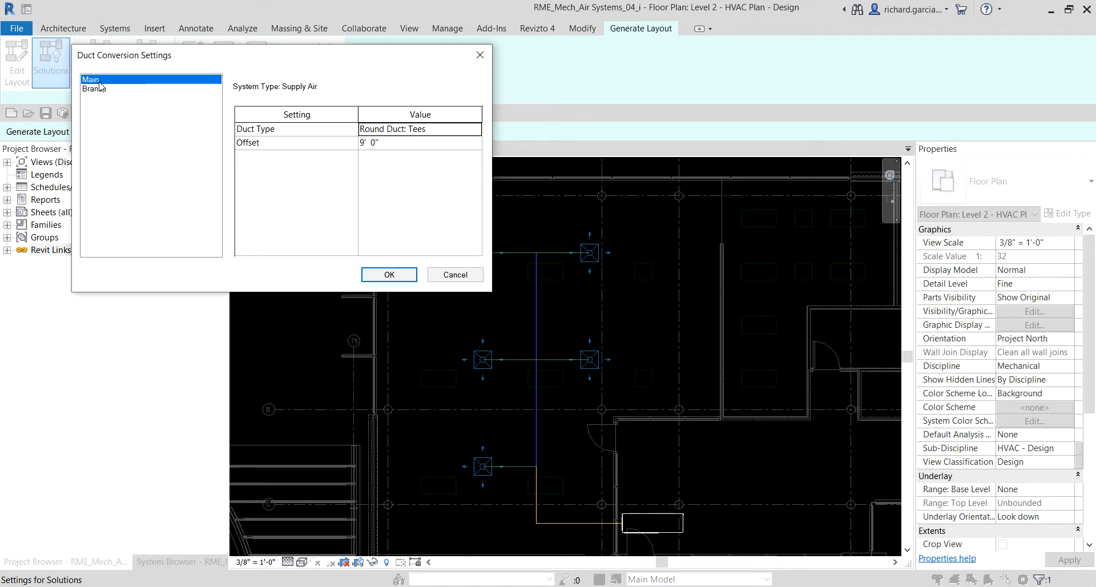
{"action": "key", "text": "ctrl"}
{"action": "key", "text": "ctrl"}
{"action": "key", "text": "ctrl"}
{"action": "left_click", "coordinate": [441, 129]}
{"action": "left_click", "coordinate": [475, 129]}
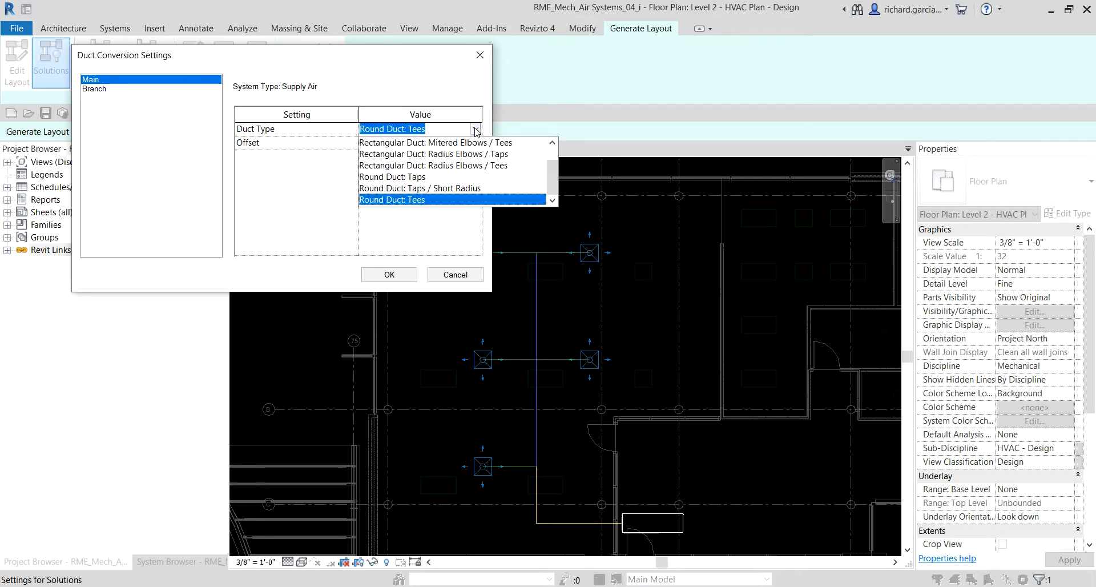
{"action": "key", "text": "ctrl"}
{"action": "key", "text": "ctrl"}
{"action": "left_click", "coordinate": [397, 143]}
{"action": "key", "text": "ctrl"}
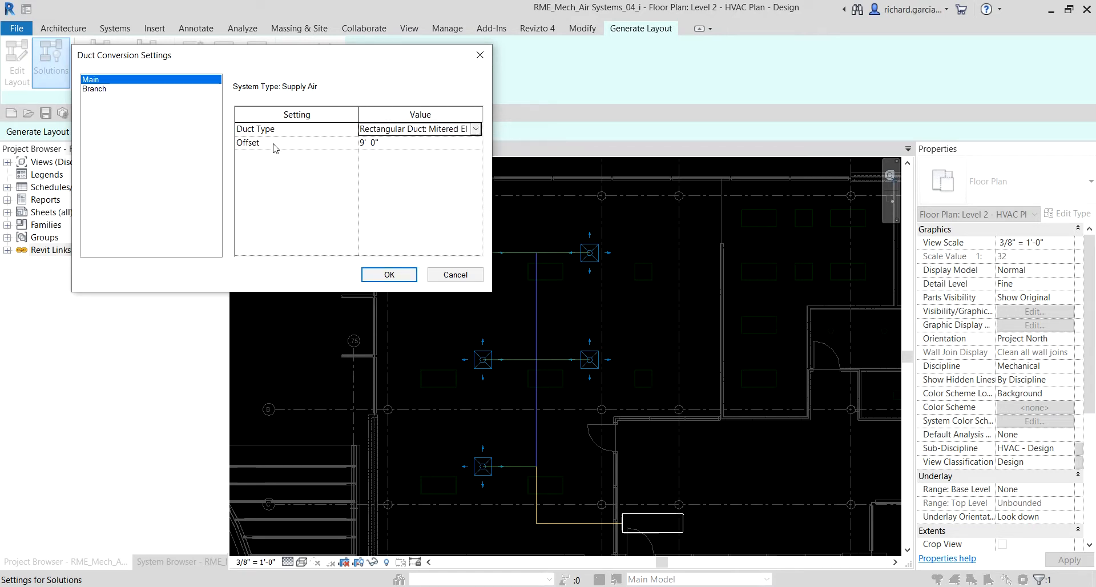
Step: Set the main duct offset to 9' 10 1/2"
{"action": "left_click", "coordinate": [399, 144]}
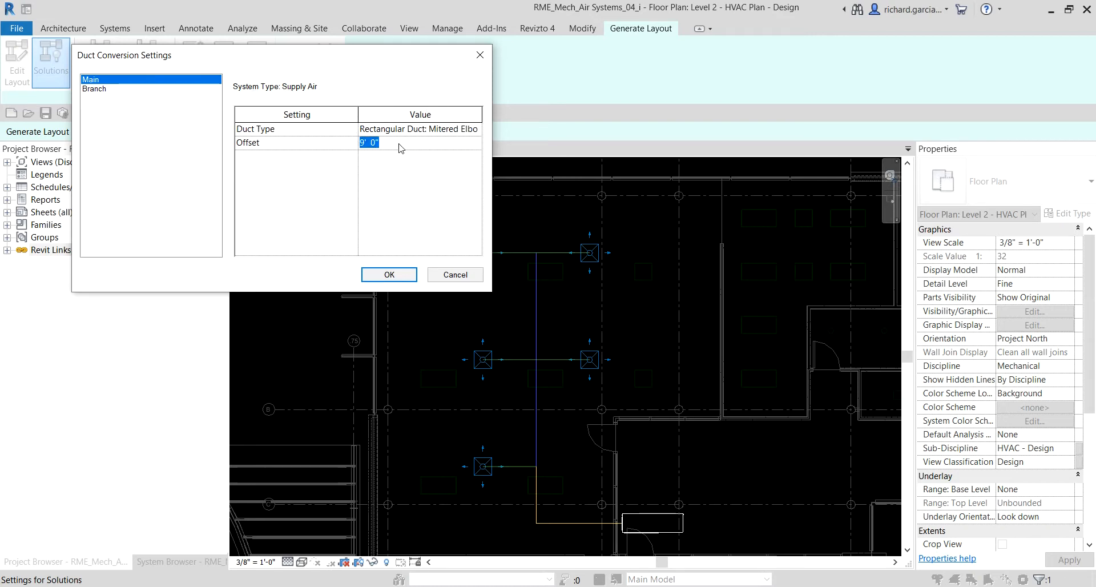
{"action": "left_click", "coordinate": [399, 144]}
{"action": "key", "text": "BackSpace"}
{"action": "key", "text": "BackSpace"}
{"action": "type", "text": "10 1/2"}
Step: Set the branch duct type to Rectangular Duct: Mitered Elbows / Tees and the branch offset to 9' 10 1/2"
{"action": "left_click", "coordinate": [96, 89]}
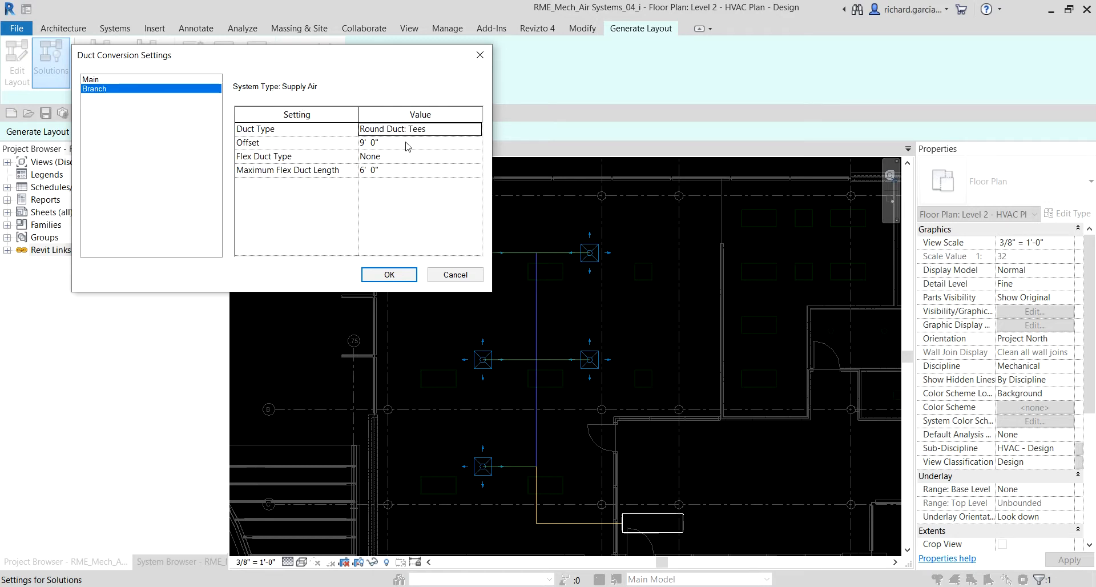
{"action": "left_click", "coordinate": [467, 130]}
{"action": "left_click", "coordinate": [475, 129]}
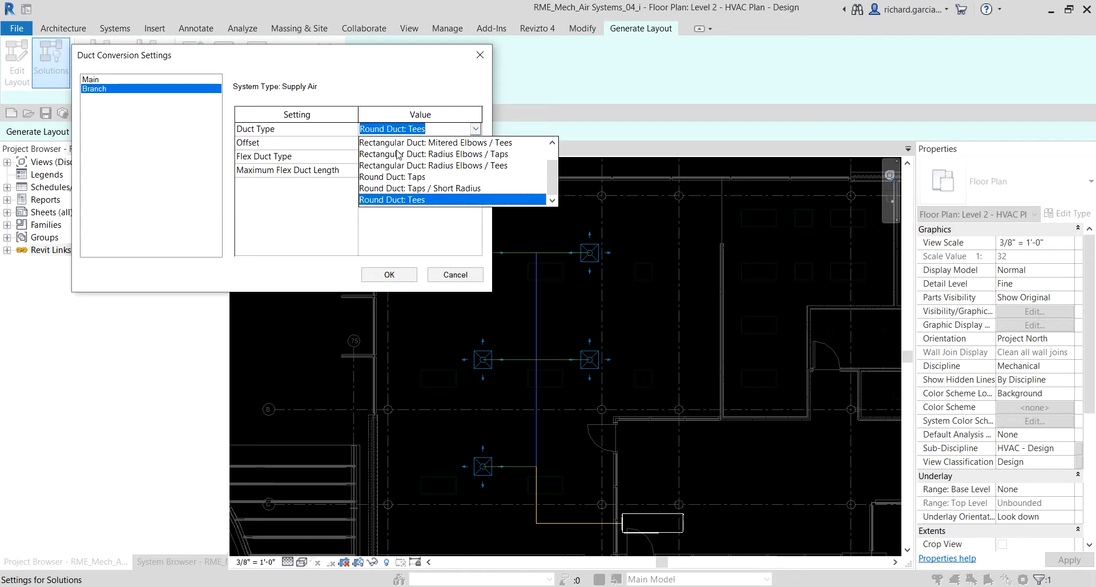
{"action": "scroll", "coordinate": [411, 157], "scroll_direction": "up", "scroll_amount": 1}
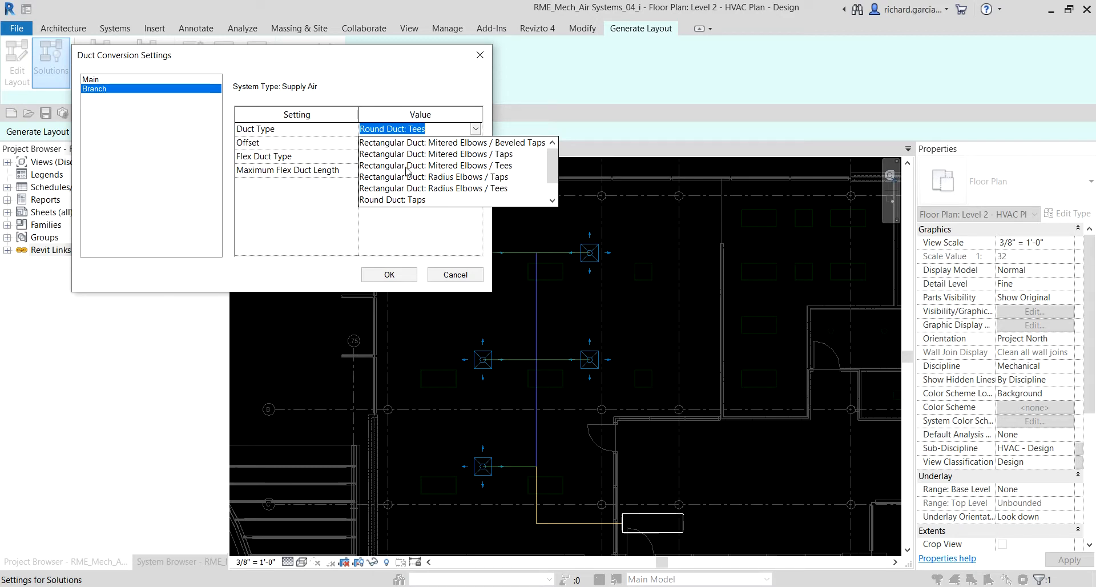
{"action": "left_click", "coordinate": [408, 166]}
{"action": "key", "text": "ctrl"}
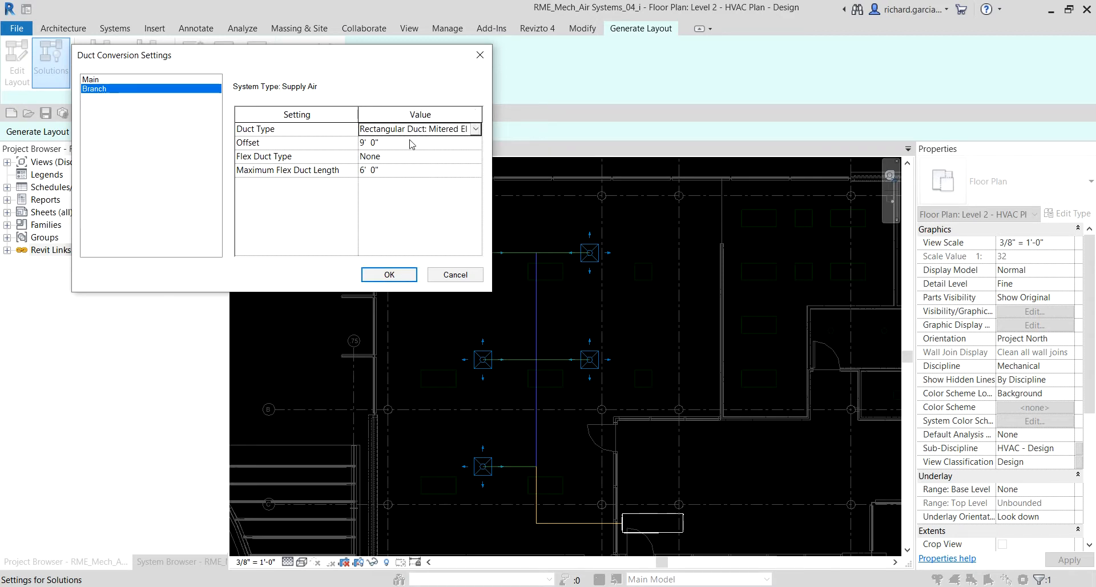
{"action": "key", "text": "ctrl"}
{"action": "left_click", "coordinate": [392, 146]}
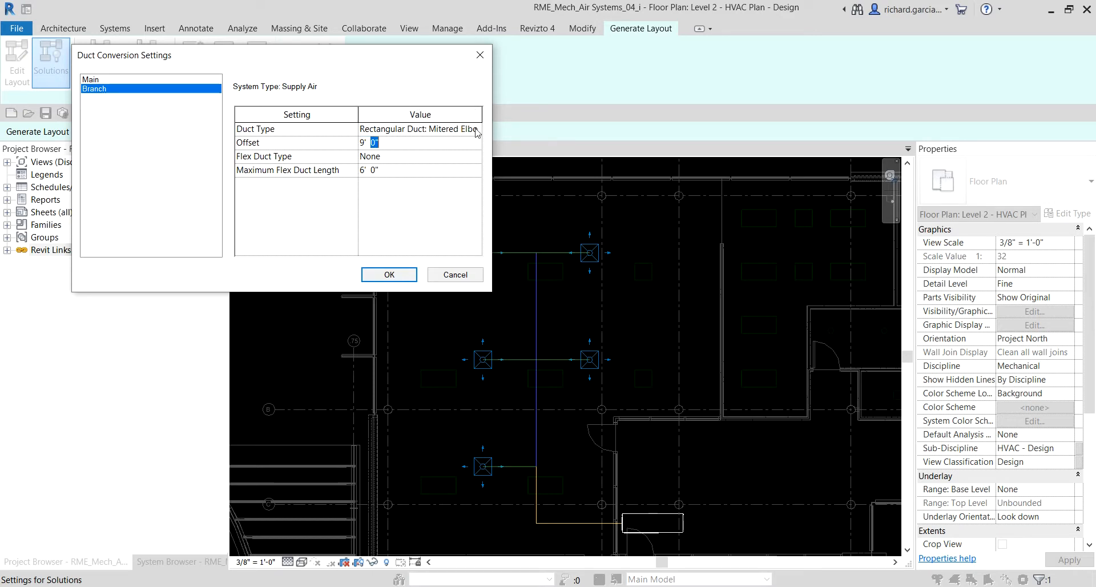
{"action": "type", "text": "10 1/2"}
Step: Set the branch flex duct type to Flex Duct Round : Flex - Round with a 3' maximum length, and accept the conversion settings
{"action": "left_click", "coordinate": [402, 157]}
{"action": "left_click", "coordinate": [475, 157]}
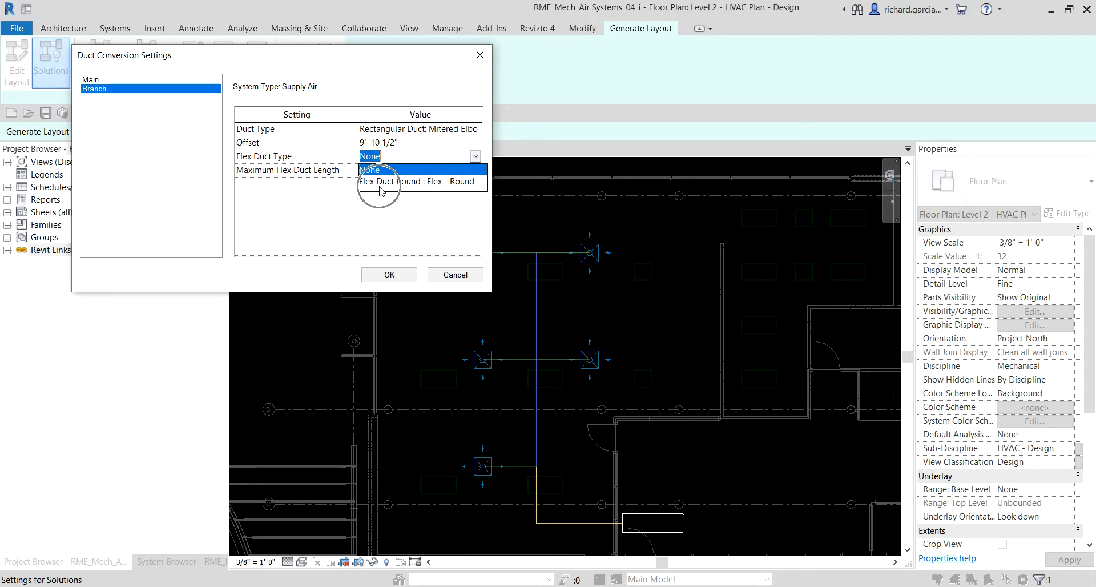
{"action": "left_click", "coordinate": [381, 181]}
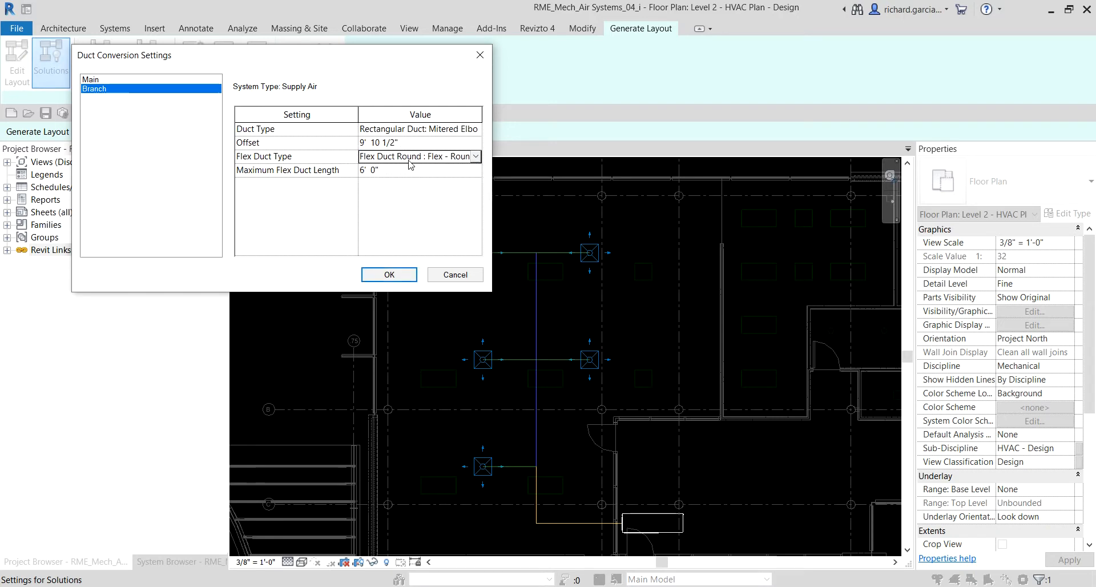
{"action": "left_click", "coordinate": [398, 174]}
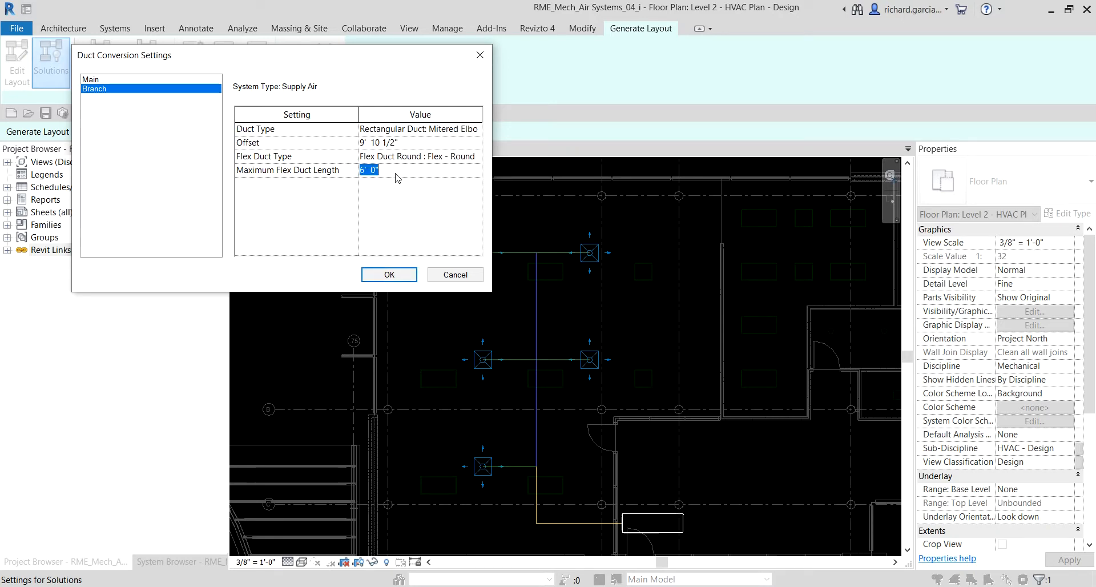
{"action": "type", "text": "3"}
{"action": "left_click", "coordinate": [391, 276]}
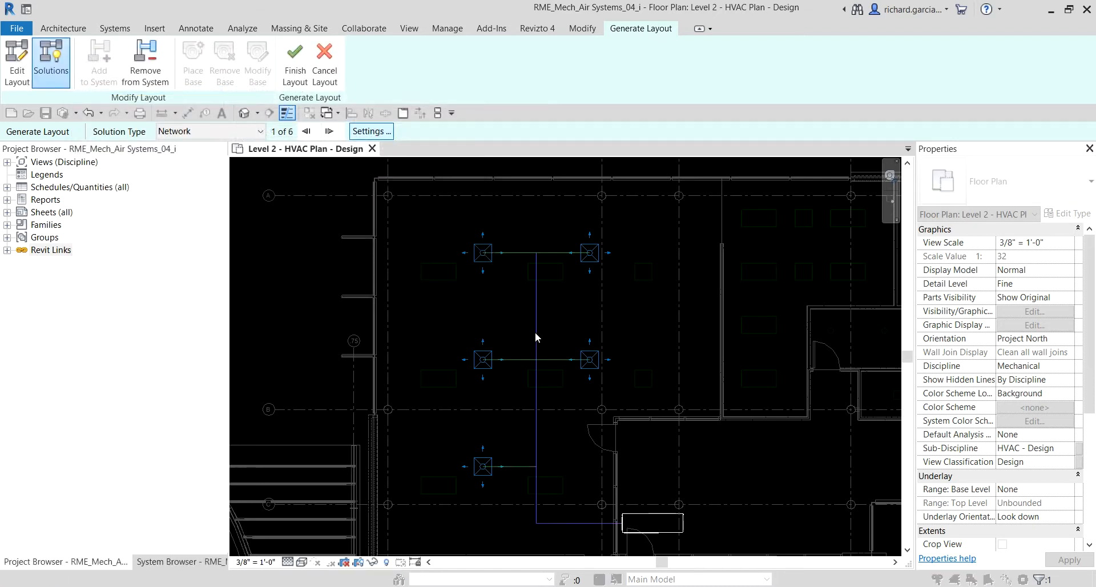
{"action": "scroll", "coordinate": [588, 354], "scroll_direction": "down", "scroll_amount": 1}
{"action": "middle_click_drag", "start_coordinate": [638, 355], "coordinate": [649, 271]}
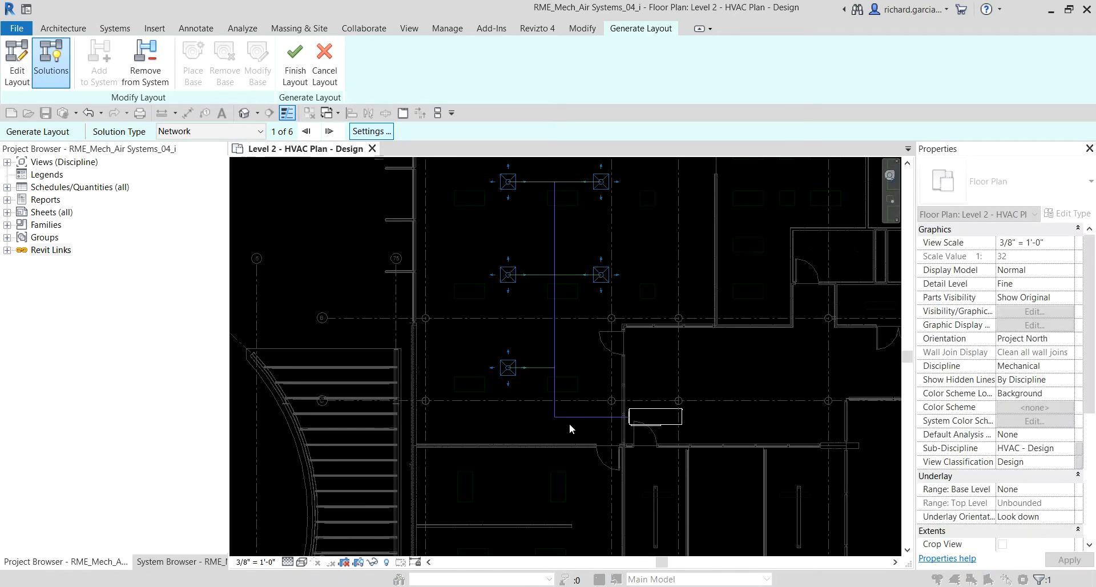
{"action": "scroll", "coordinate": [568, 423], "scroll_direction": "up", "scroll_amount": 4}
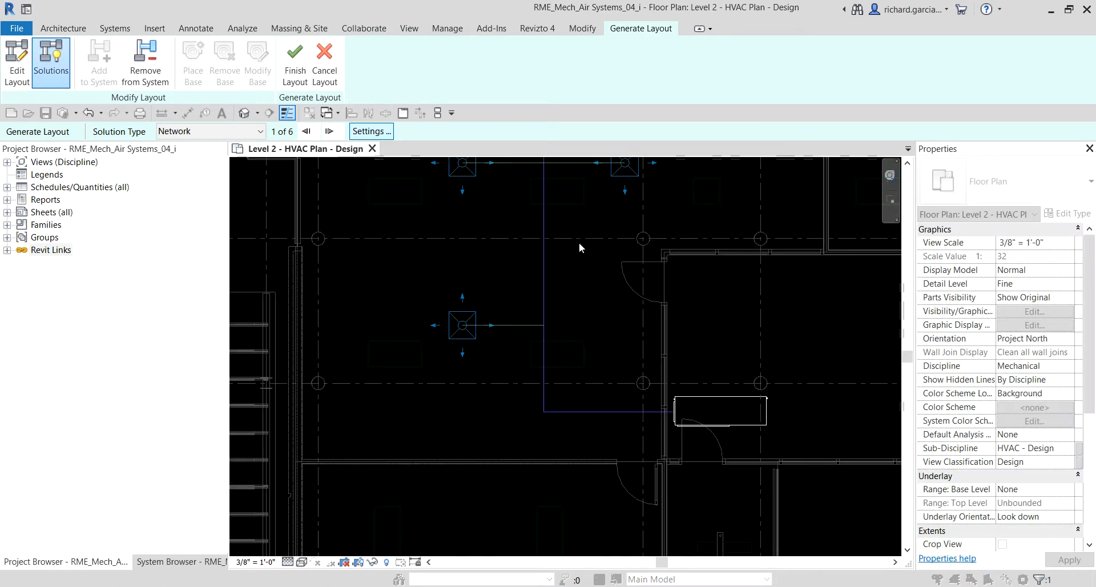
{"action": "scroll", "coordinate": [579, 242], "scroll_direction": "down", "scroll_amount": 3}
{"action": "middle_click_drag", "start_coordinate": [570, 285], "coordinate": [557, 318]}
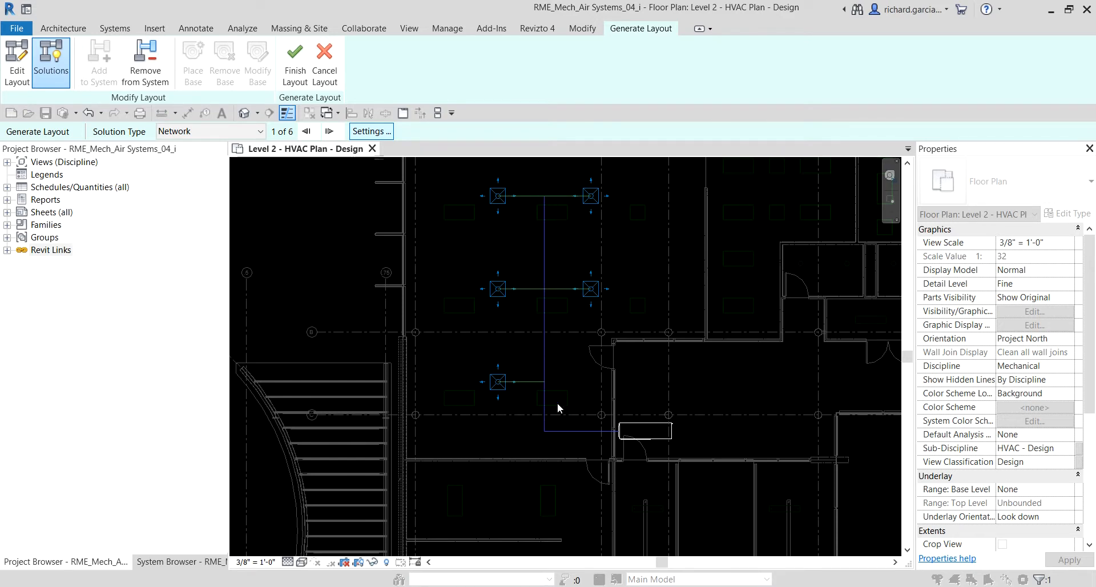
Step: Edit the duct layout by shifting the long vertical main duct line closer to the left column of diffusers
{"action": "left_click", "coordinate": [13, 61]}
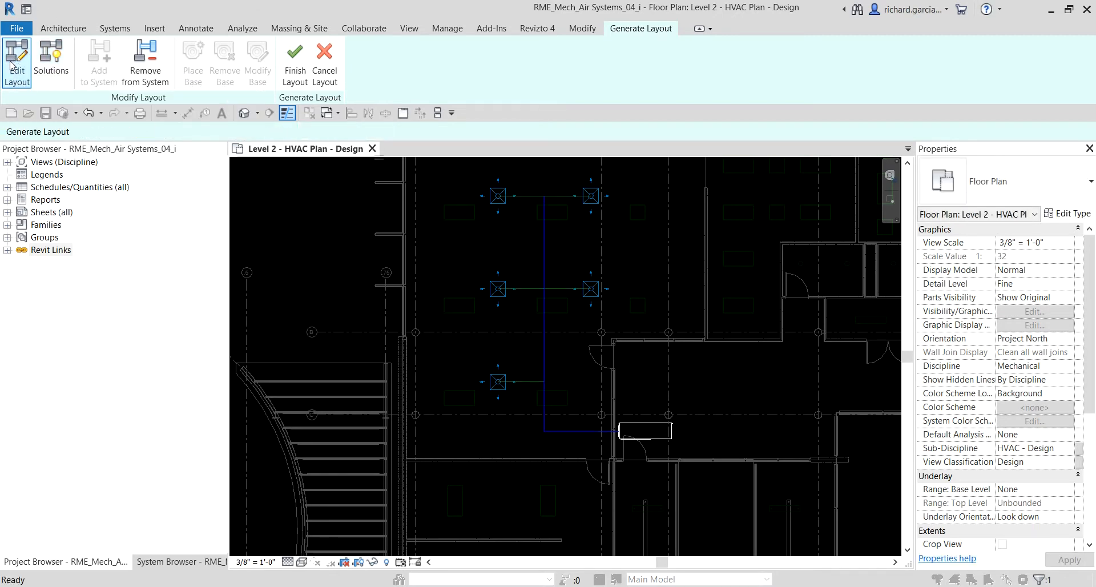
{"action": "scroll", "coordinate": [547, 263], "scroll_direction": "up", "scroll_amount": 2}
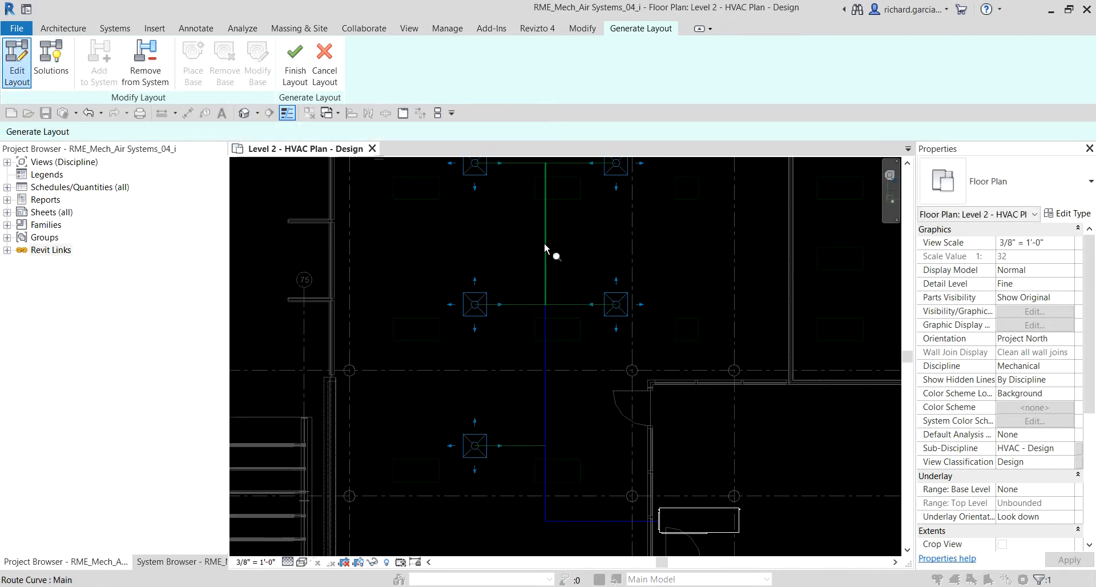
{"action": "left_click", "coordinate": [545, 242]}
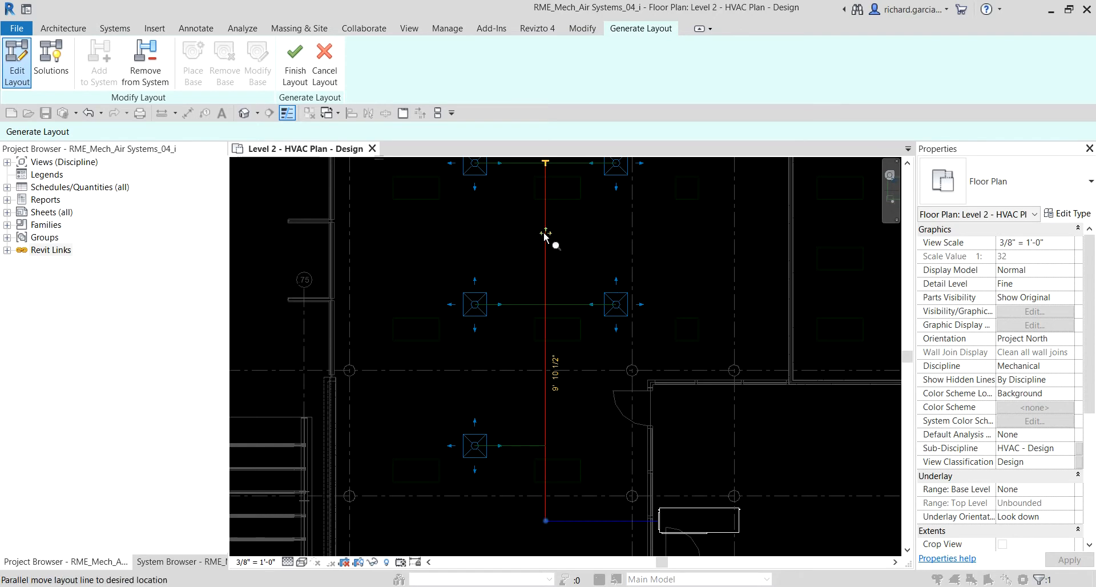
{"action": "left_click_drag", "start_coordinate": [542, 235], "coordinate": [520, 235]}
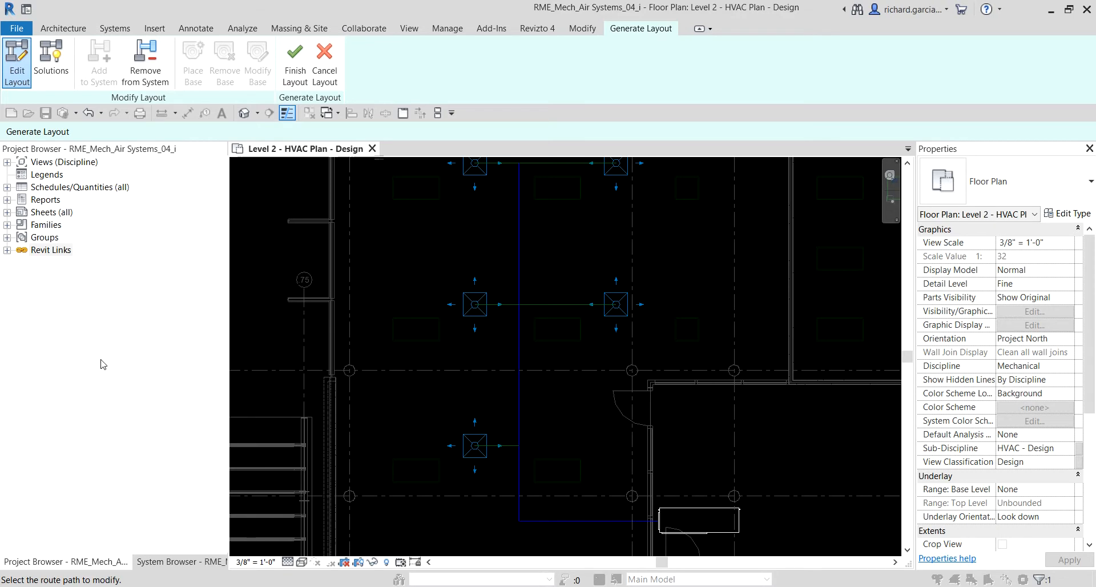
Step: Finish the layout to generate the ductwork, and dismiss the save reminder without saving
{"action": "scroll", "coordinate": [526, 254], "scroll_direction": "down", "scroll_amount": 2}
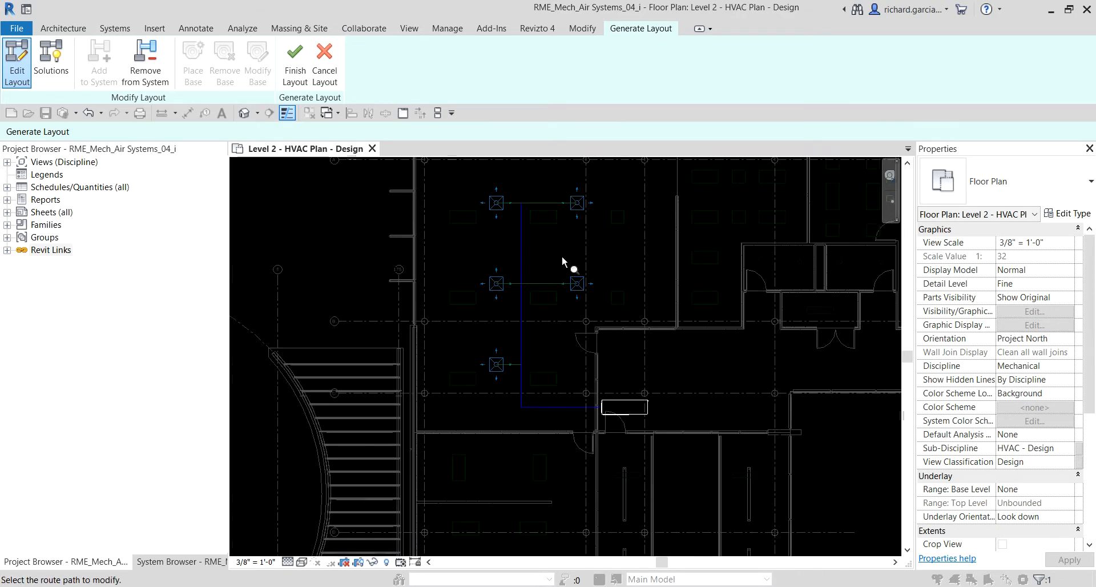
{"action": "left_click", "coordinate": [301, 70]}
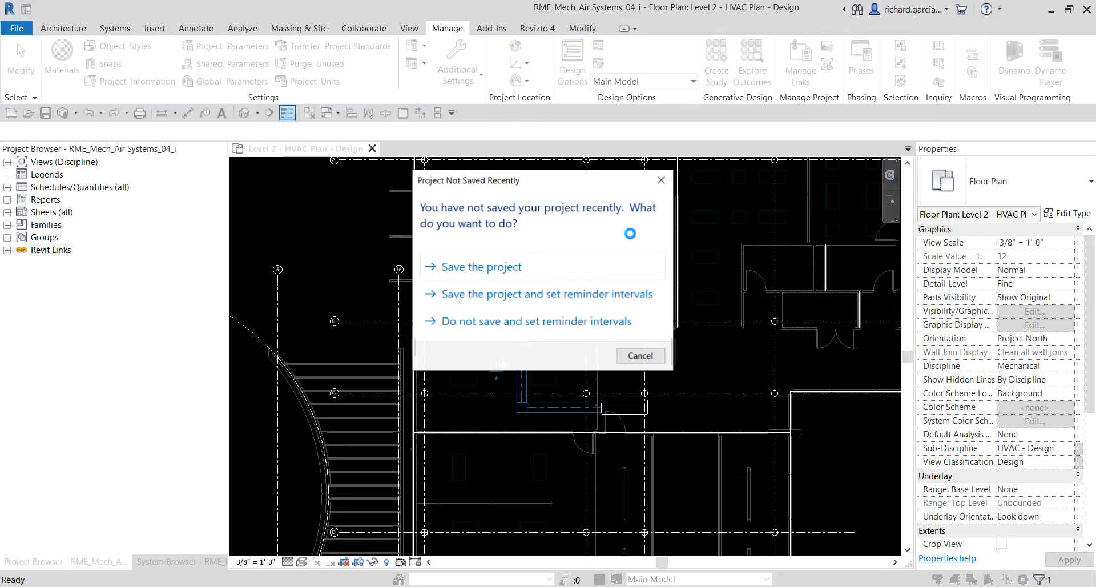
{"action": "left_click", "coordinate": [641, 360]}
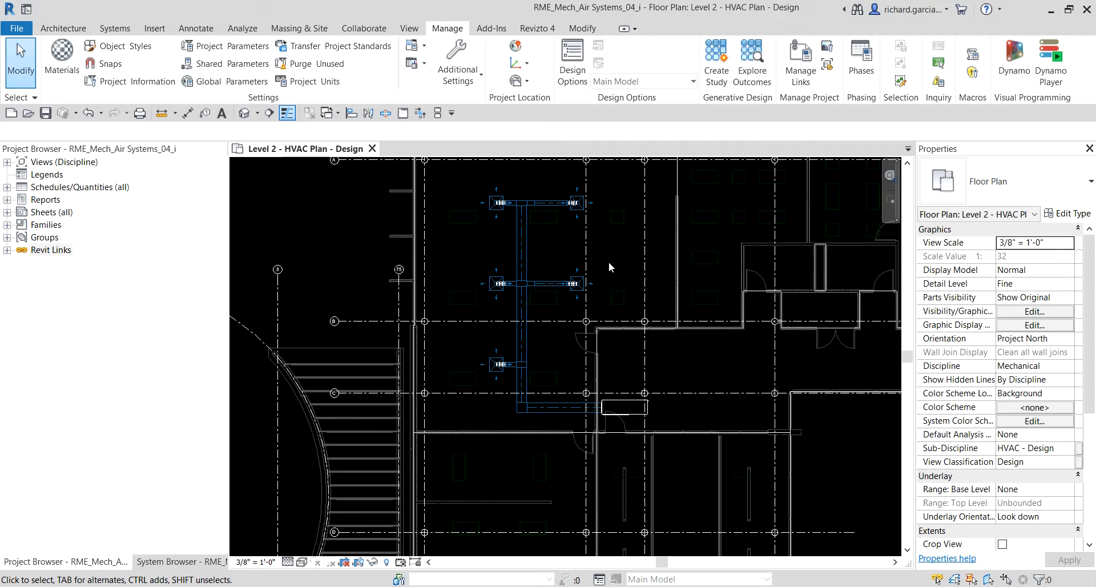
Step: Select the entire duct network including the mechanical unit, check its system properties, and clear the selection
{"action": "scroll", "coordinate": [554, 257], "scroll_direction": "up", "scroll_amount": 1}
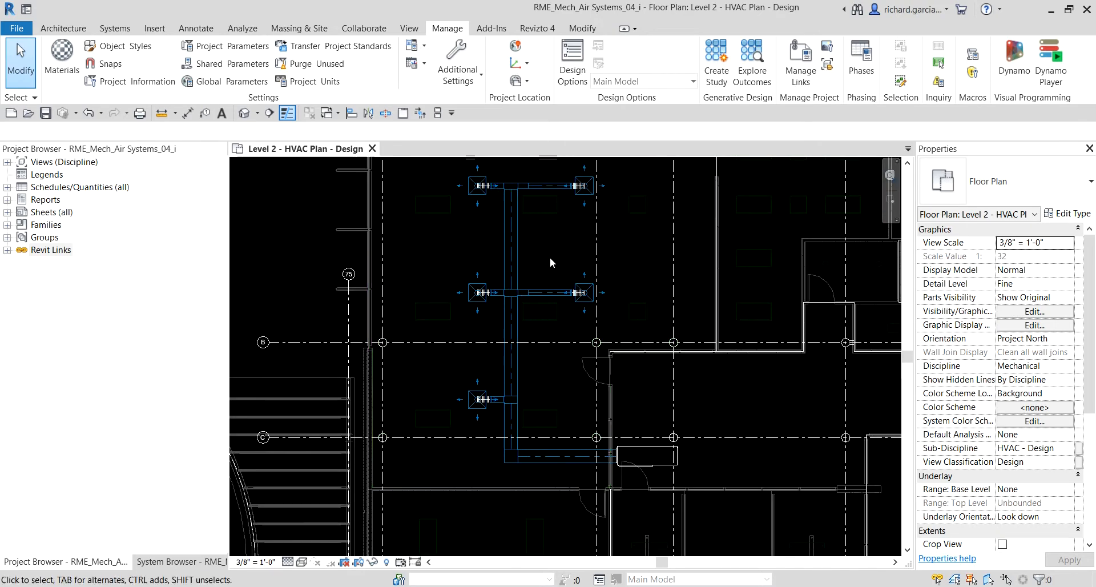
{"action": "scroll", "coordinate": [549, 257], "scroll_direction": "up", "scroll_amount": 1}
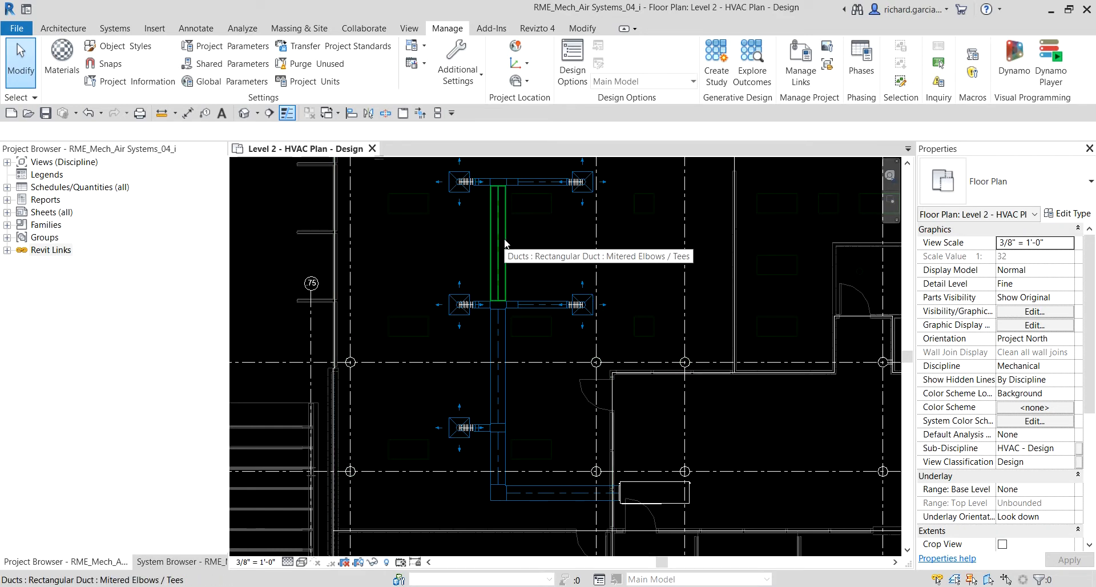
{"action": "key", "text": "Tab"}
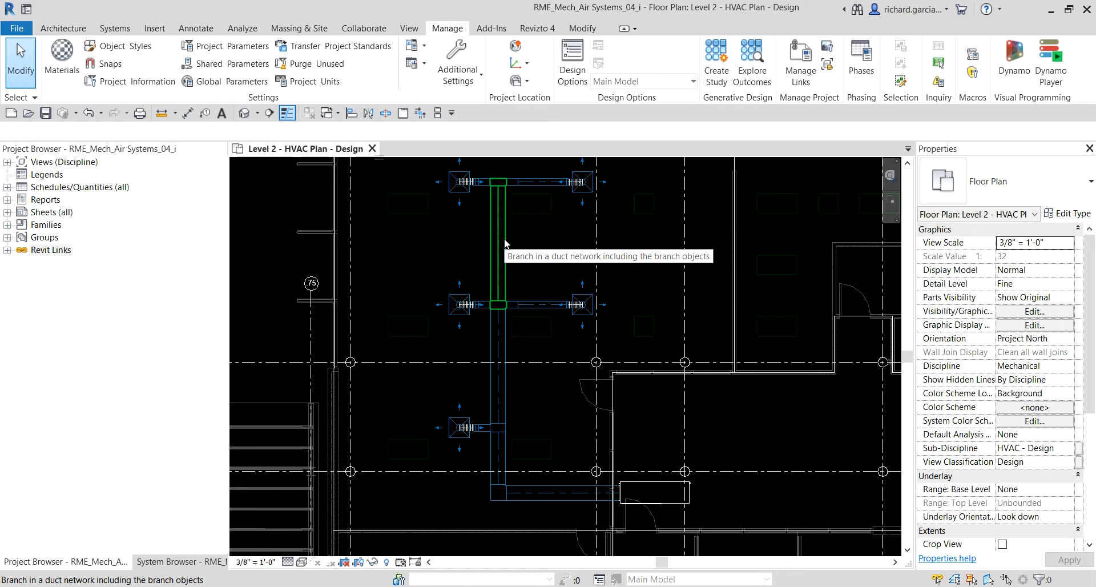
{"action": "key", "text": "Tab"}
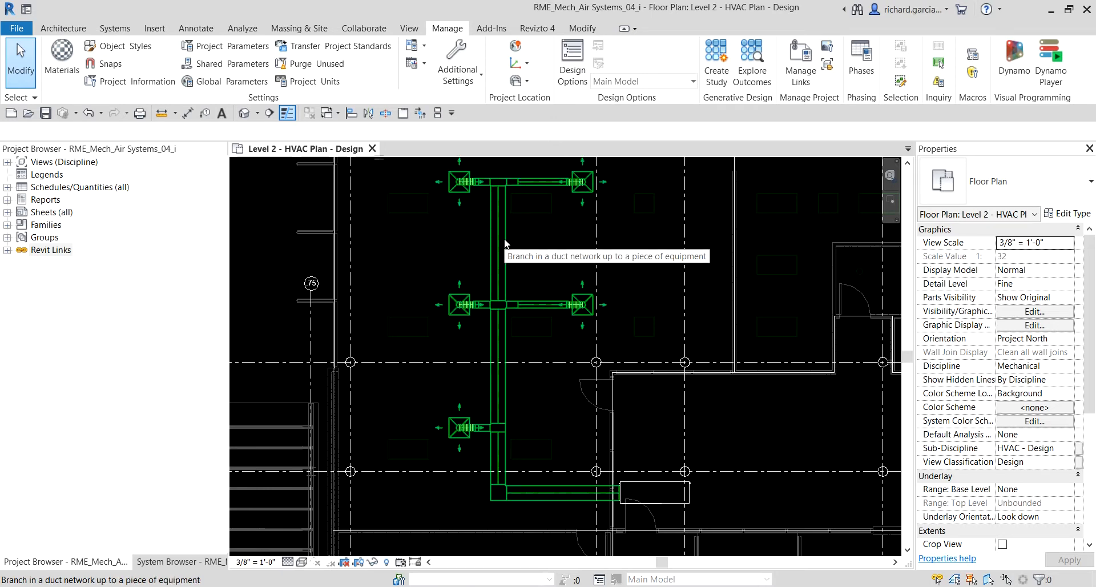
{"action": "key", "text": "Tab"}
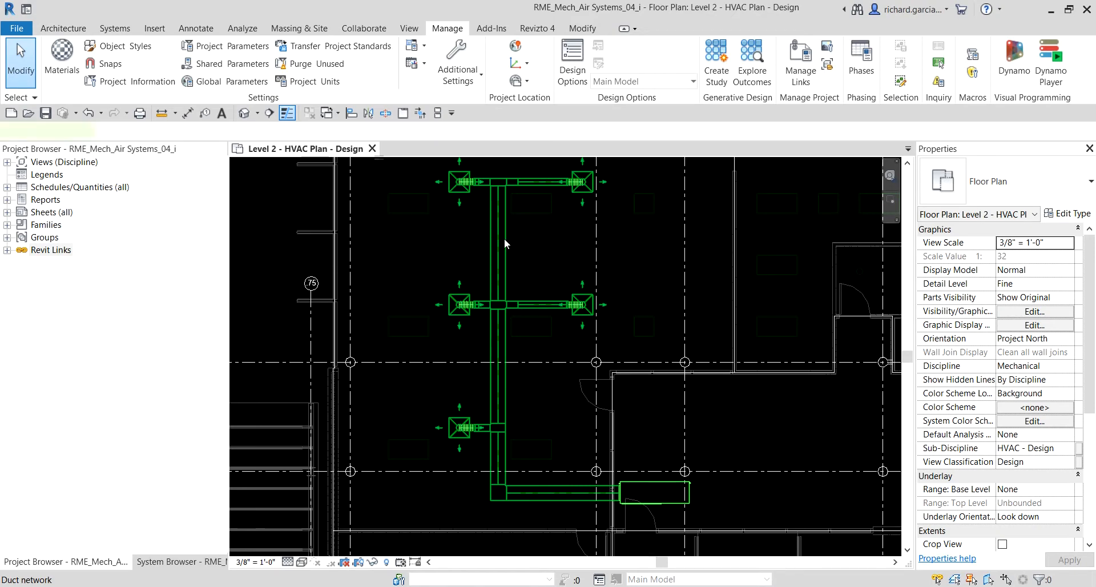
{"action": "left_click", "coordinate": [504, 239]}
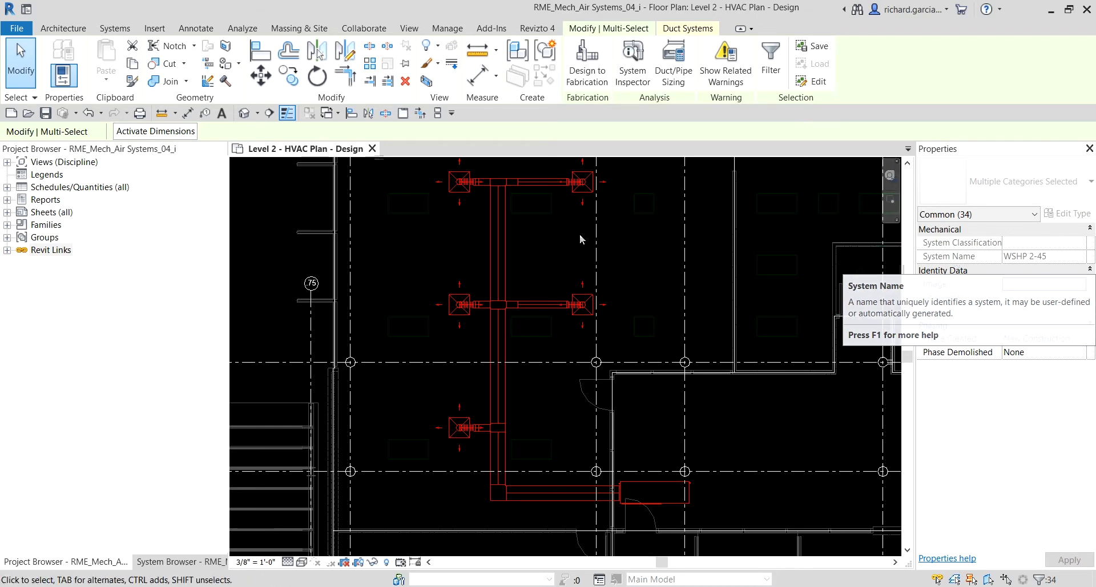
{"action": "key", "text": "Escape"}
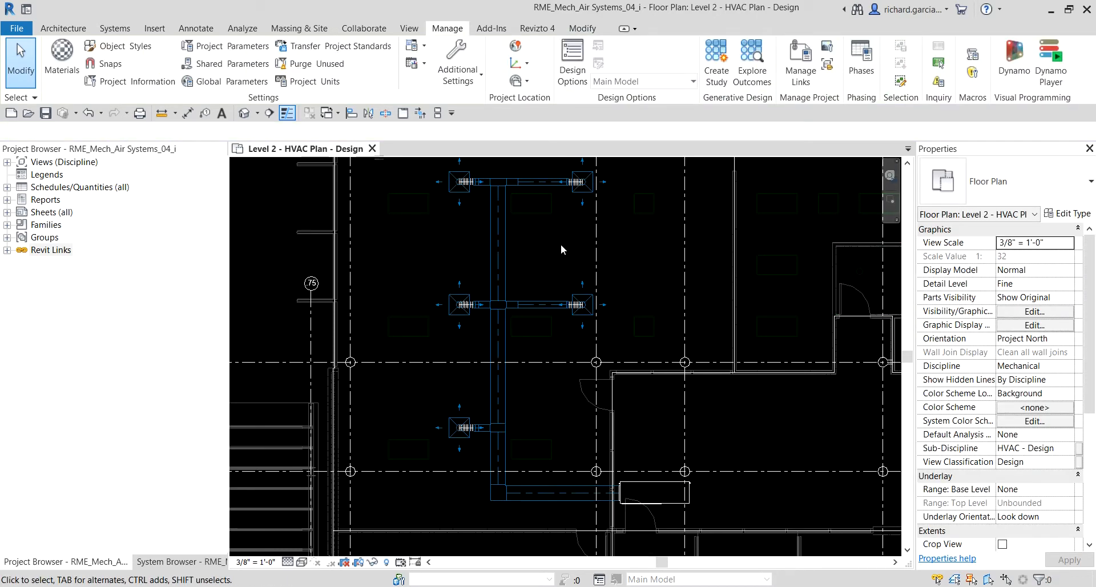
Step: Select the duct branch up to the piece of equipment, review its supply air system properties, and deselect it
{"action": "scroll", "coordinate": [402, 340], "scroll_direction": "up", "scroll_amount": 3}
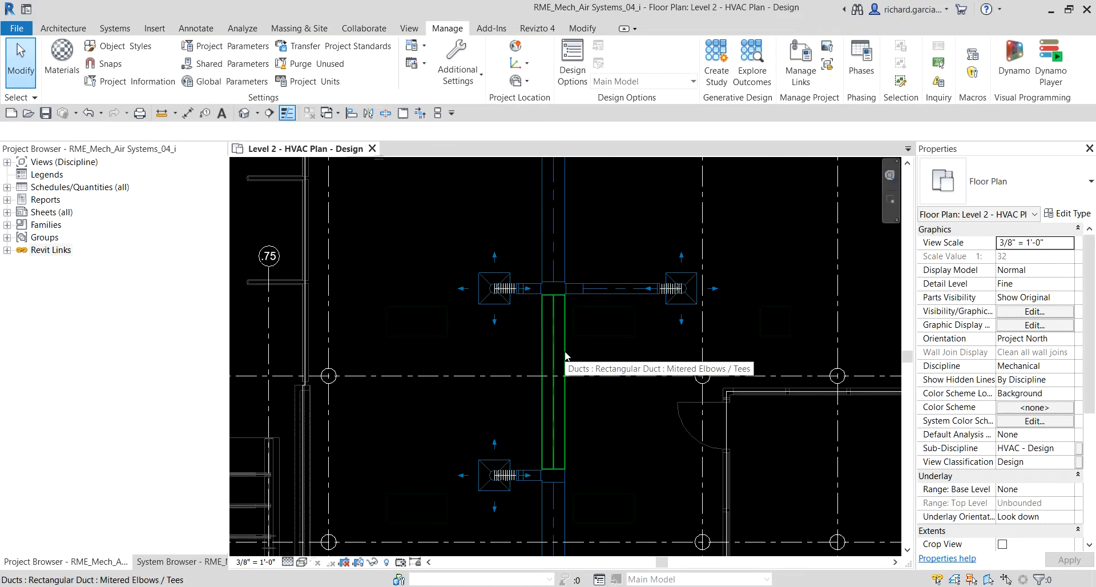
{"action": "key", "text": "Tab"}
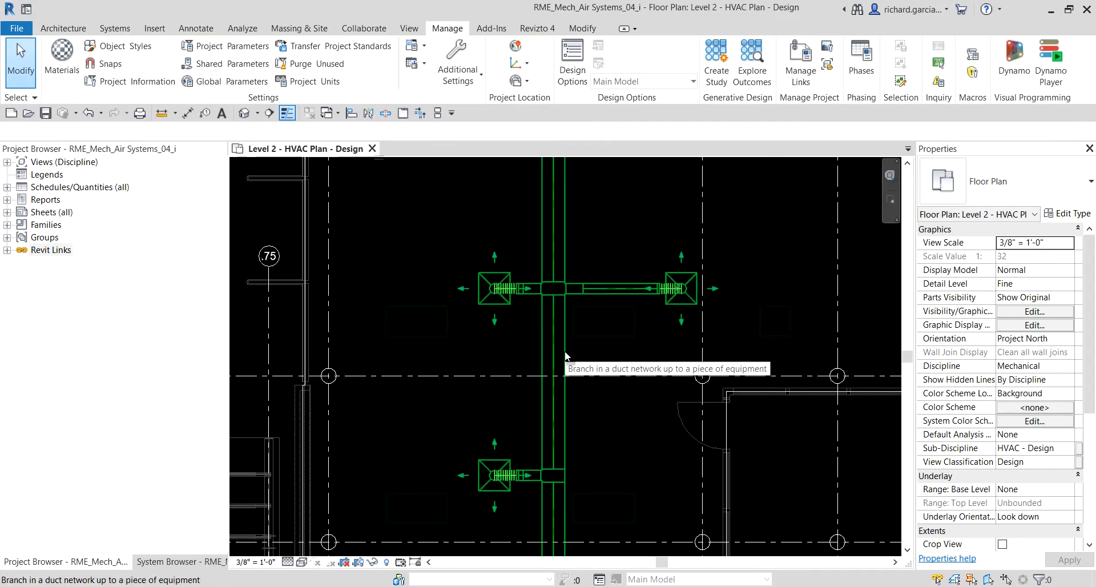
{"action": "left_click", "coordinate": [565, 355]}
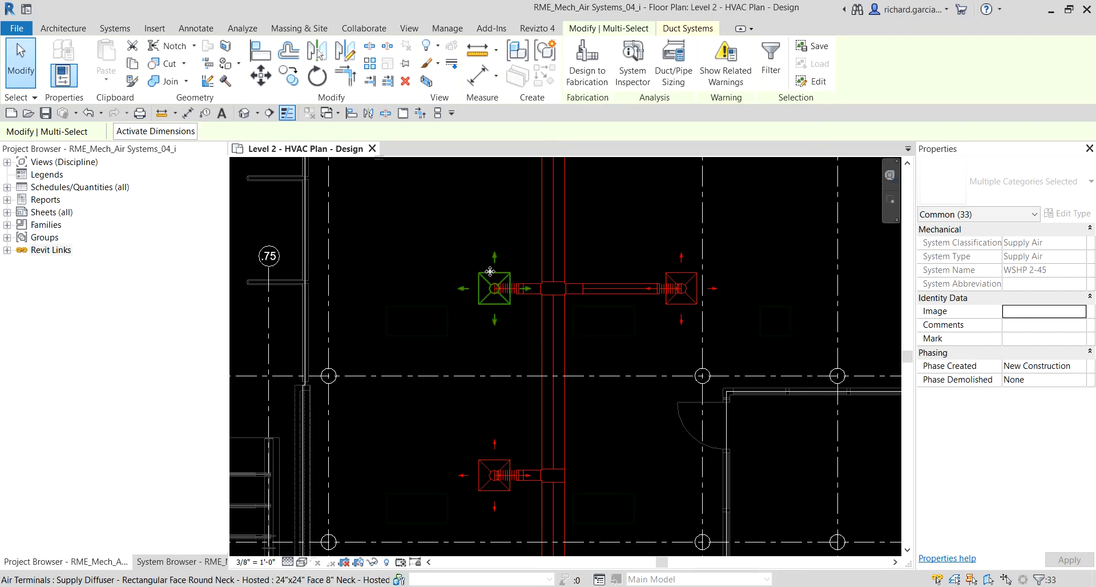
{"action": "key", "text": "Escape"}
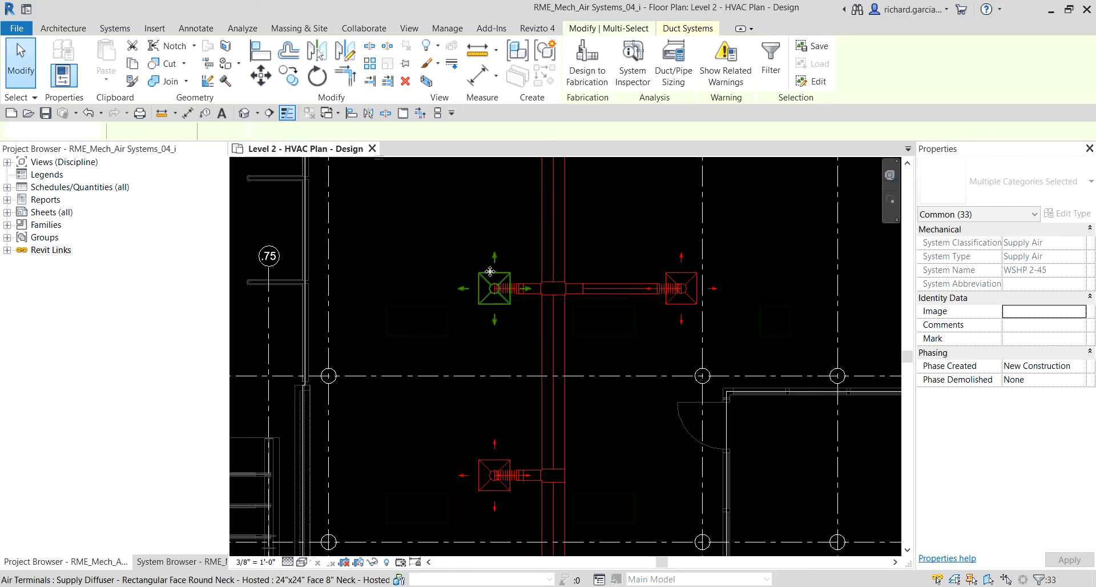
Step: Open the System Browser and review its view options, leaving it set to Systems
{"action": "scroll", "coordinate": [489, 280], "scroll_direction": "down", "scroll_amount": 4}
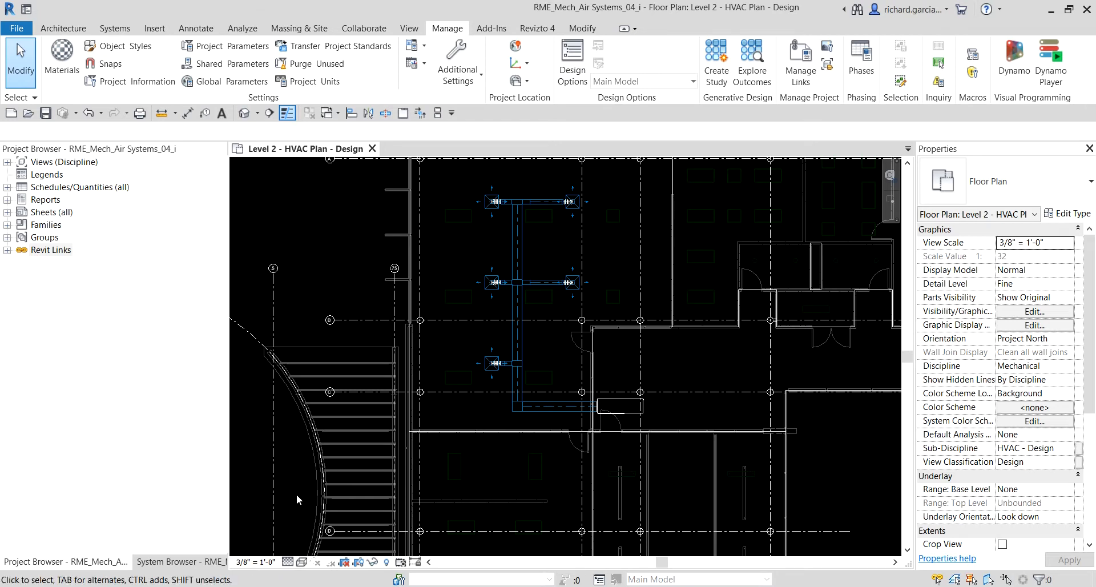
{"action": "left_click", "coordinate": [172, 563]}
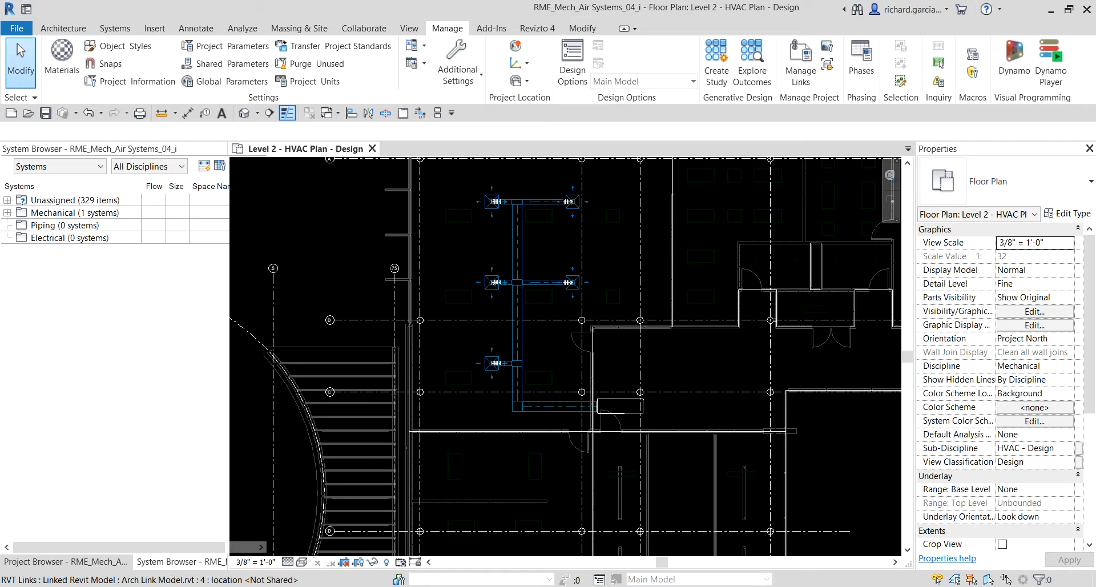
{"action": "left_click", "coordinate": [95, 172]}
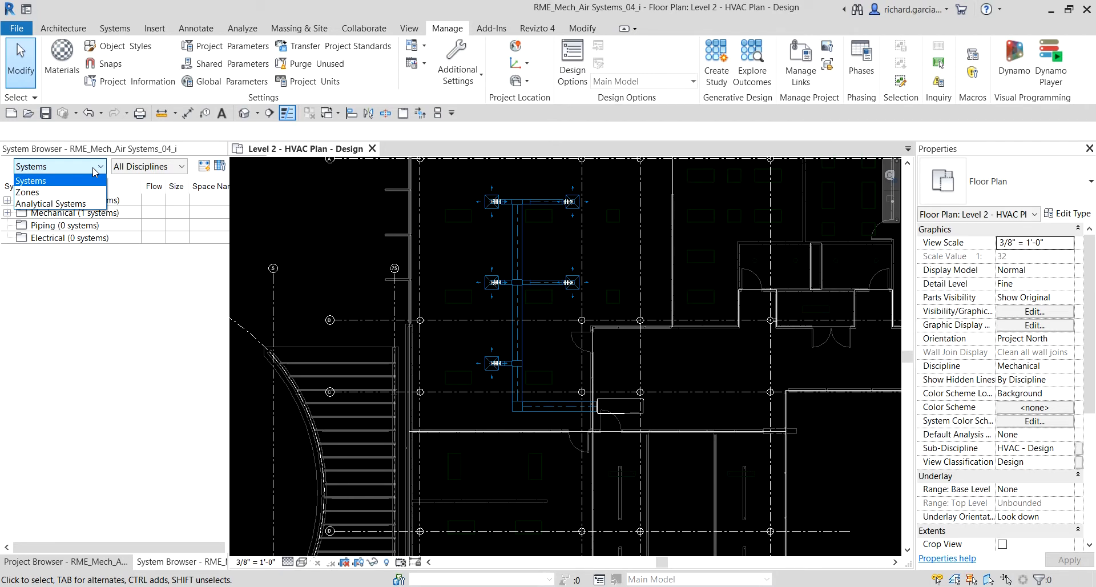
{"action": "left_click", "coordinate": [104, 326]}
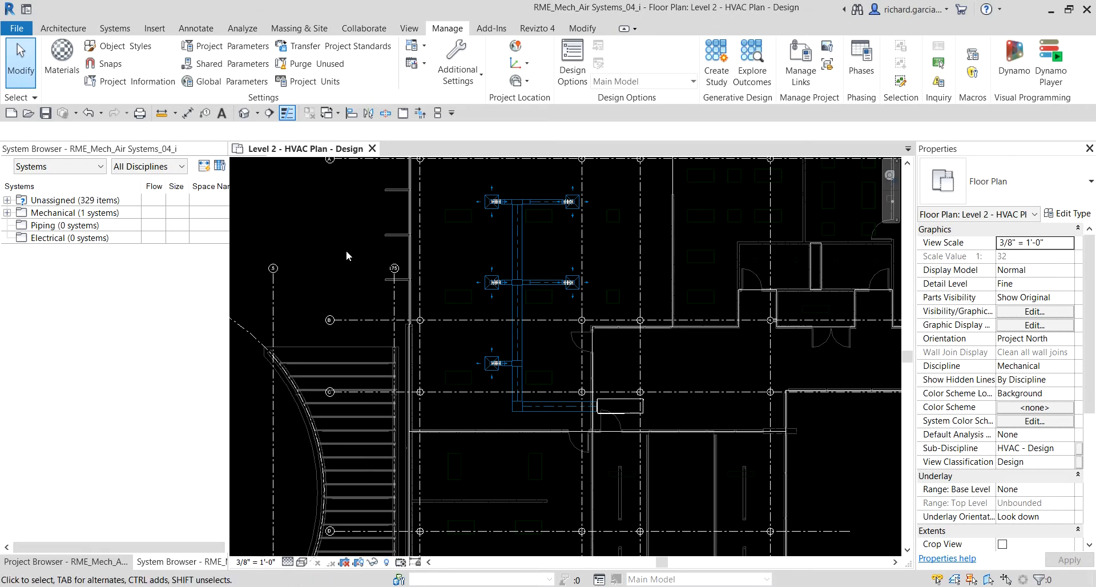
Step: Place a duct legend in the empty area outside the building's inner corner, using the Duct Color Fill - Flow scheme
{"action": "scroll", "coordinate": [346, 254], "scroll_direction": "down", "scroll_amount": 3}
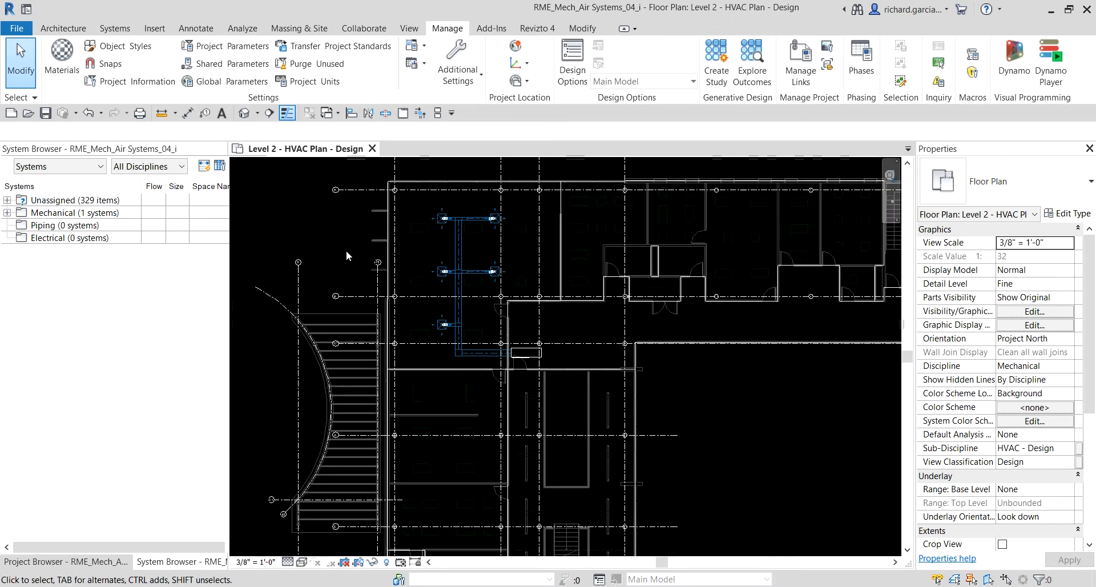
{"action": "left_click", "coordinate": [249, 30]}
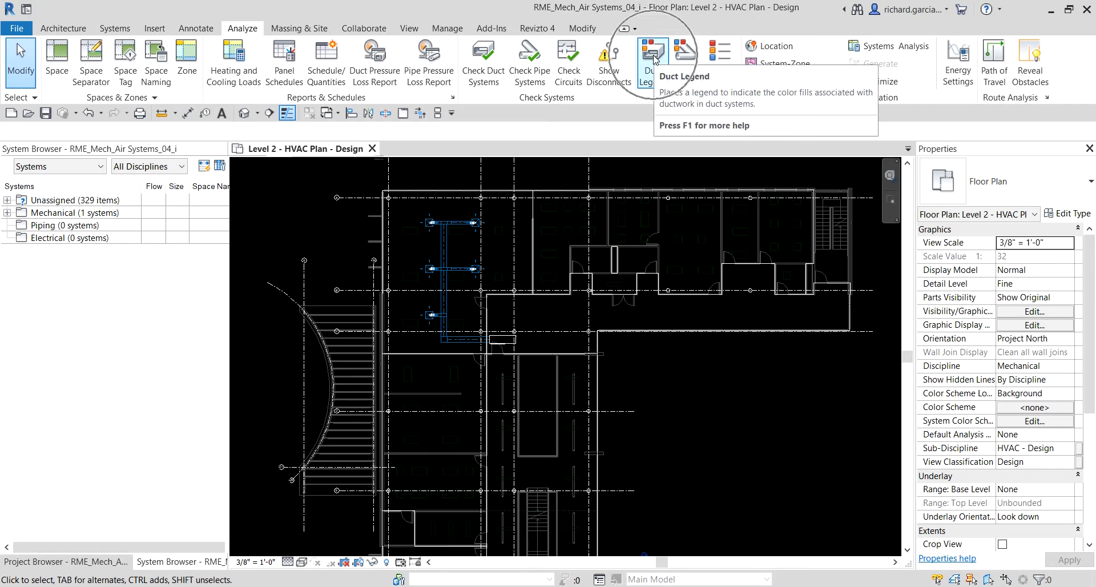
{"action": "left_click", "coordinate": [654, 61]}
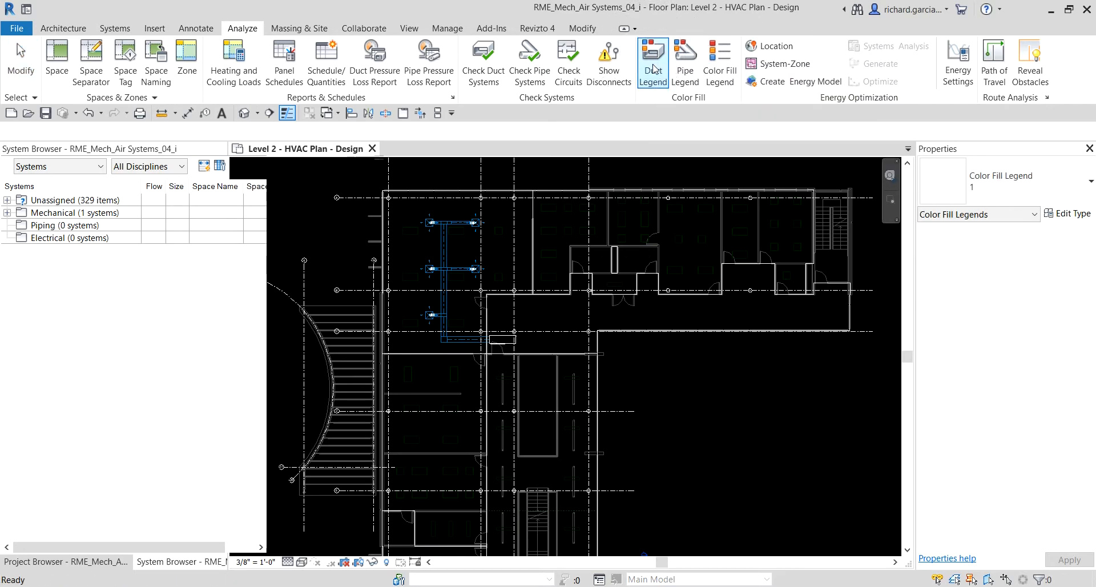
{"action": "scroll", "coordinate": [666, 367], "scroll_direction": "up", "scroll_amount": 4}
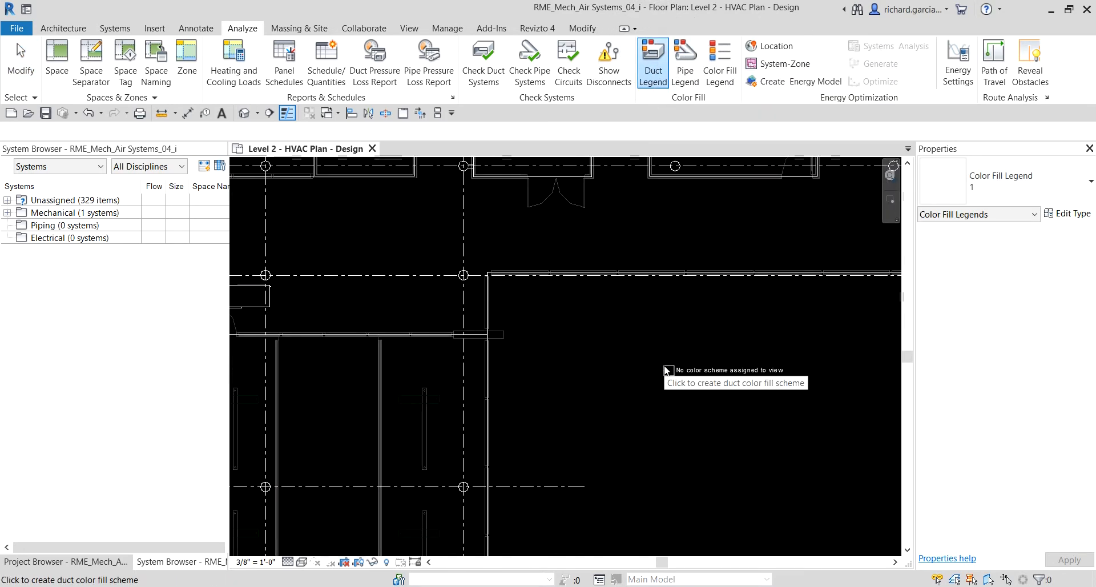
{"action": "left_click", "coordinate": [623, 295]}
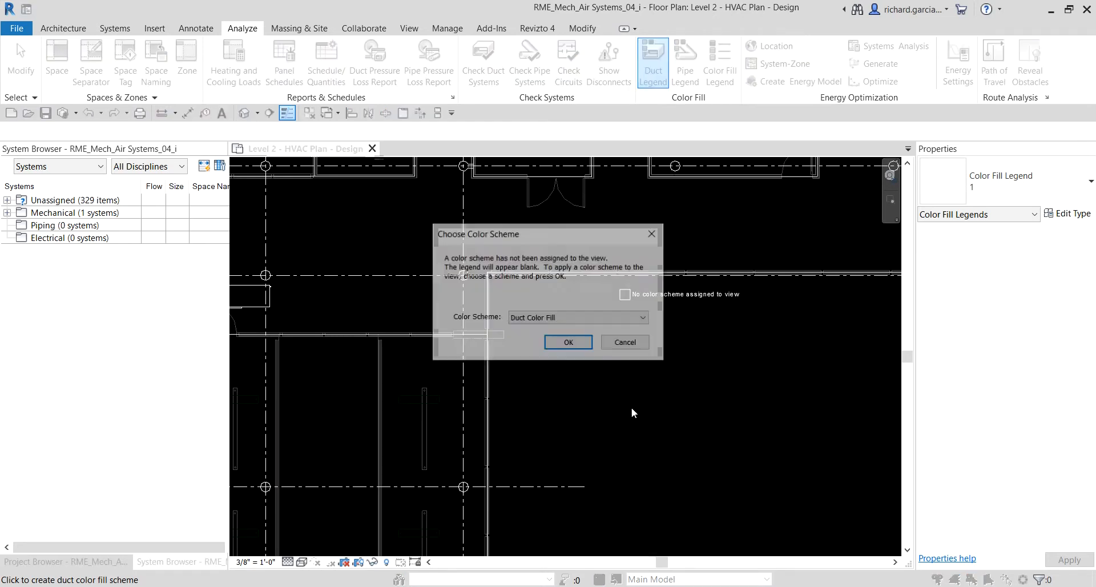
{"action": "left_click", "coordinate": [554, 322]}
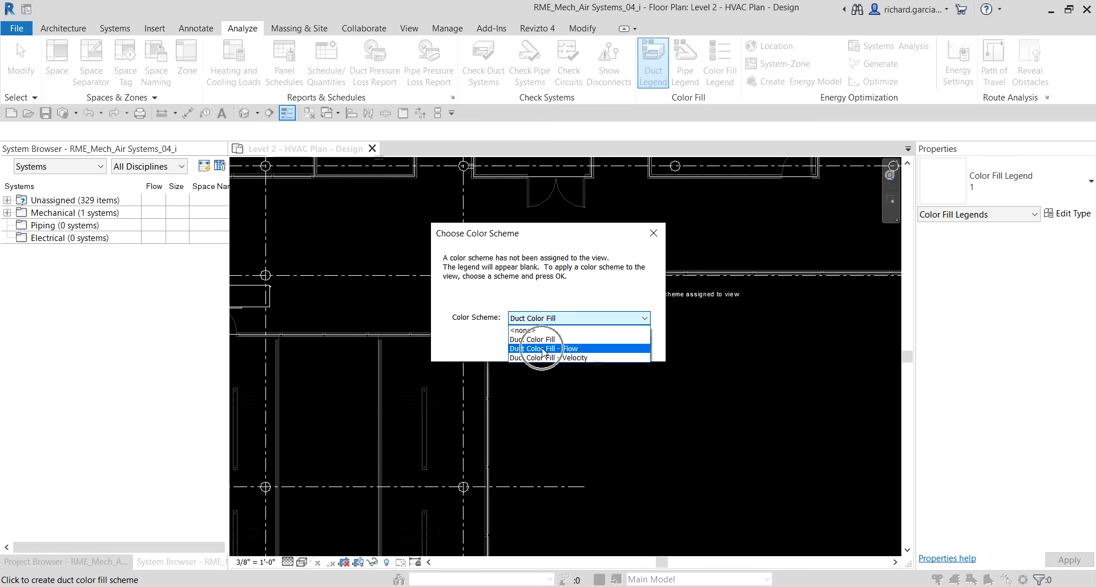
{"action": "key", "text": "ctrl"}
{"action": "key", "text": "ctrl"}
{"action": "left_click", "coordinate": [543, 349]}
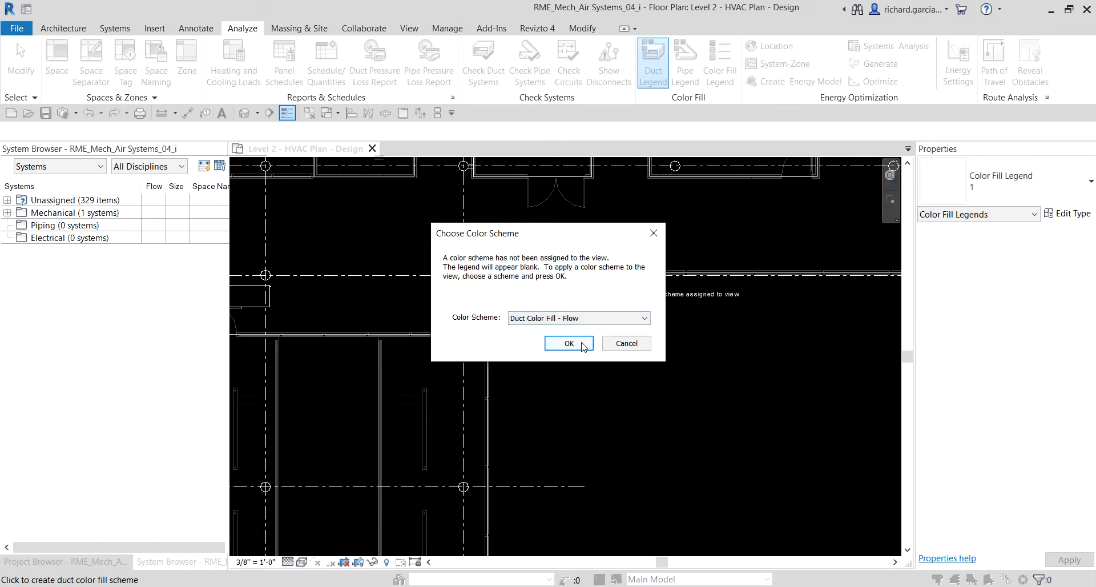
{"action": "left_click", "coordinate": [570, 343]}
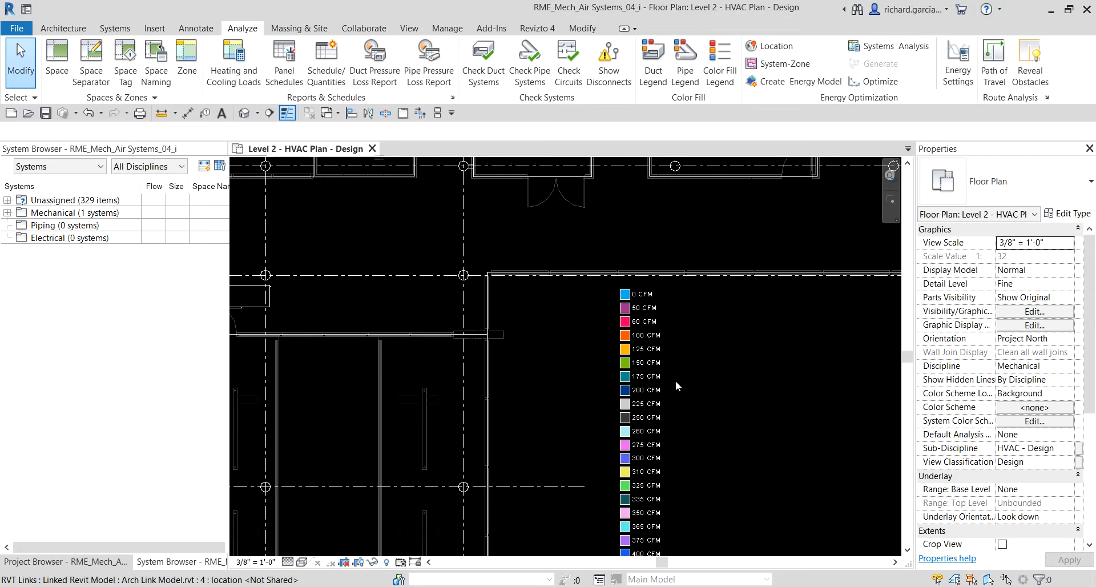
Step: Examine the flow legend and compare its CFM colors with the color-filled main and branch ducts
{"action": "scroll", "coordinate": [676, 376], "scroll_direction": "down", "scroll_amount": 1}
{"action": "scroll", "coordinate": [676, 376], "scroll_direction": "down", "scroll_amount": 2}
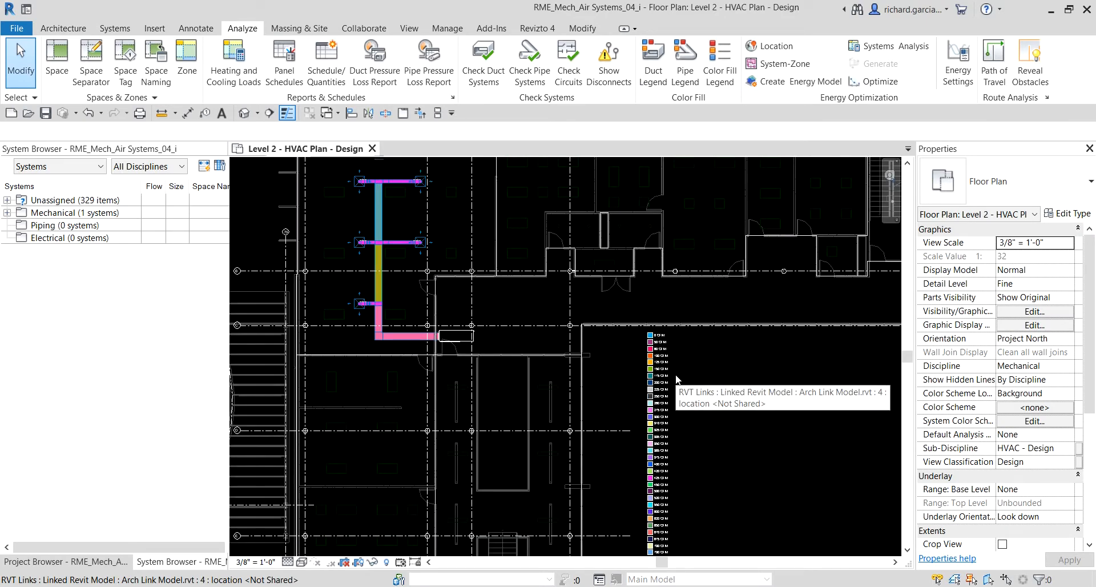
{"action": "scroll", "coordinate": [402, 187], "scroll_direction": "up", "scroll_amount": 2}
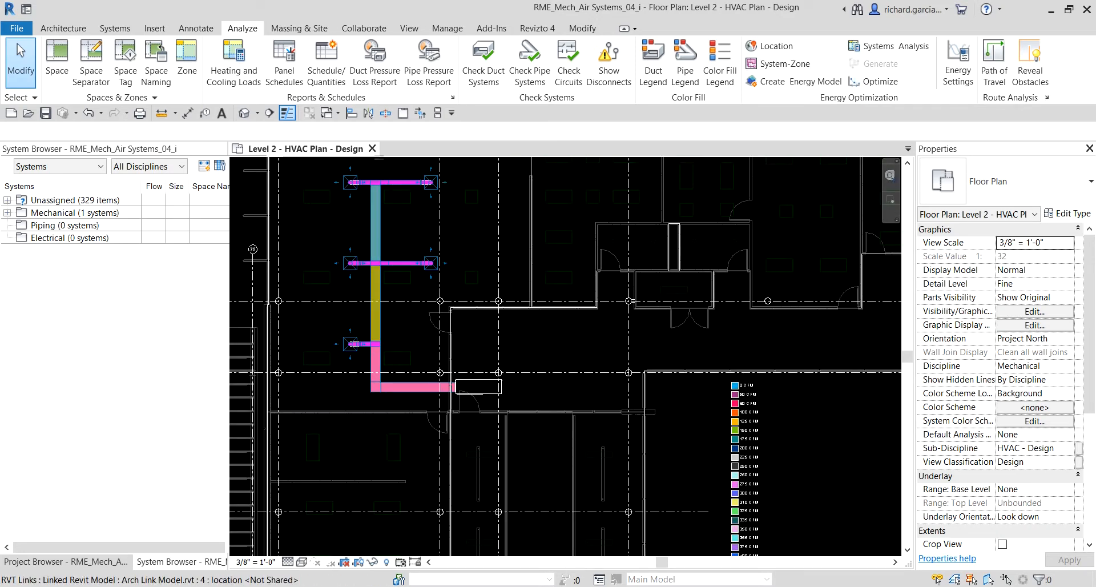
{"action": "scroll", "coordinate": [770, 460], "scroll_direction": "down", "scroll_amount": 2}
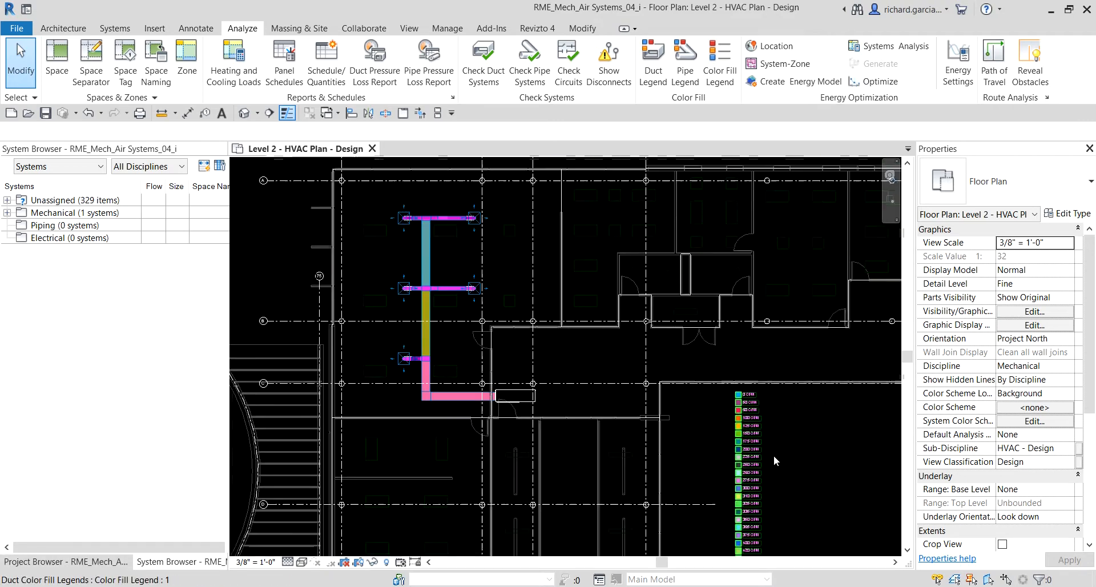
{"action": "middle_click_drag", "start_coordinate": [777, 459], "coordinate": [641, 323]}
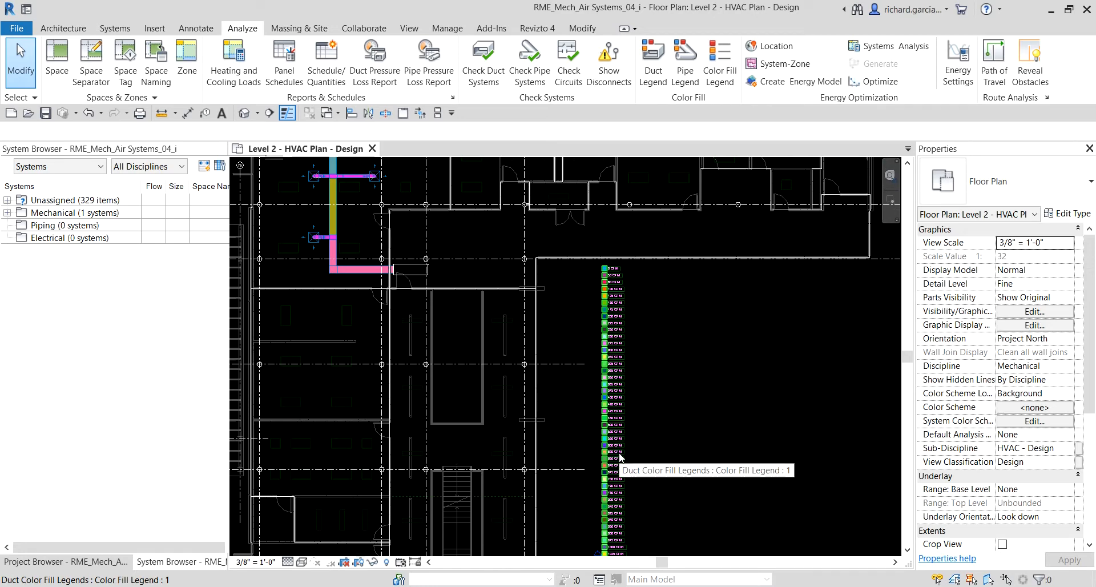
{"action": "scroll", "coordinate": [439, 292], "scroll_direction": "up", "scroll_amount": 5}
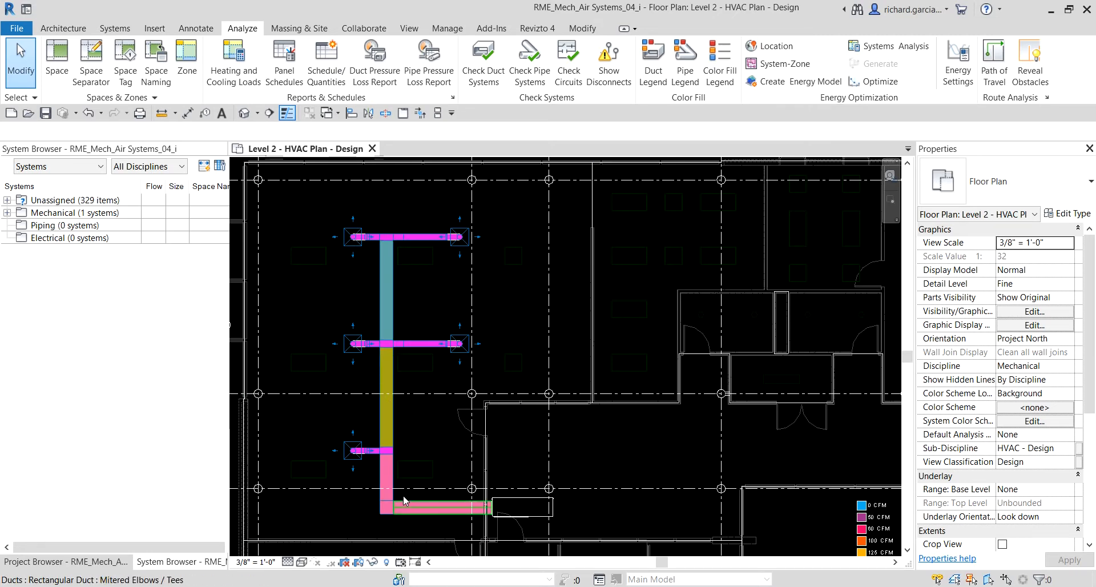
Step: Set the duct flow legend's type to display values By View and deselect the legend
{"action": "scroll", "coordinate": [392, 458], "scroll_direction": "down", "scroll_amount": 2}
{"action": "middle_click_drag", "start_coordinate": [639, 458], "coordinate": [545, 281]}
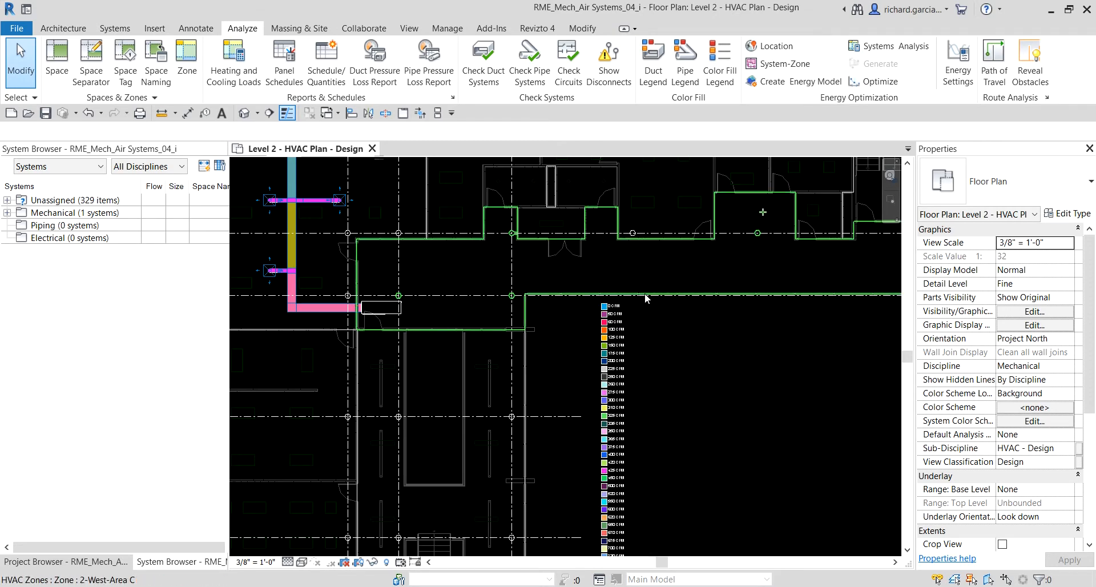
{"action": "left_click", "coordinate": [621, 333]}
{"action": "left_click", "coordinate": [621, 333]}
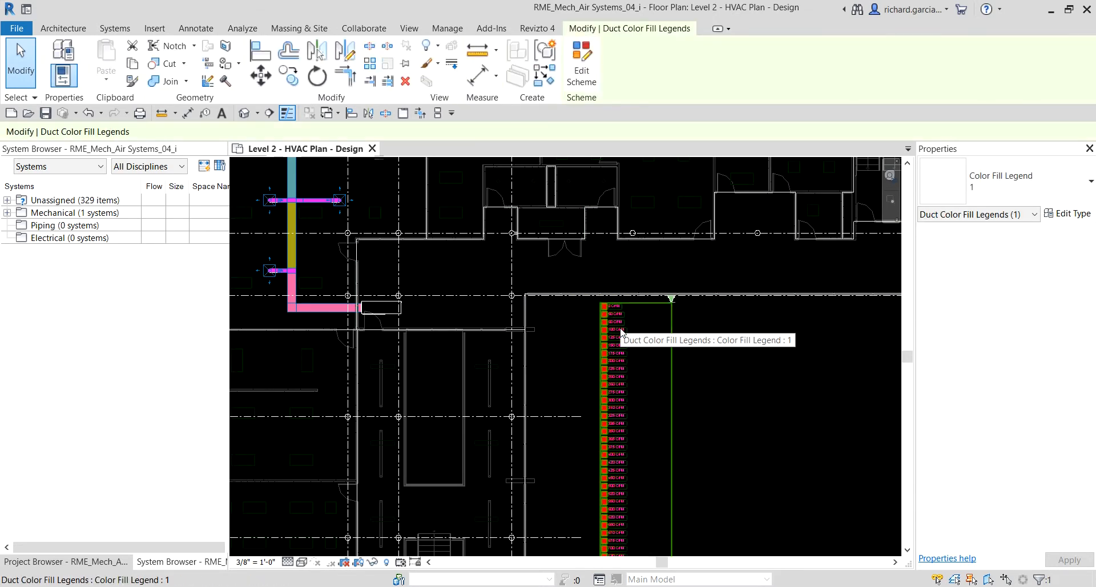
{"action": "left_click", "coordinate": [1075, 214]}
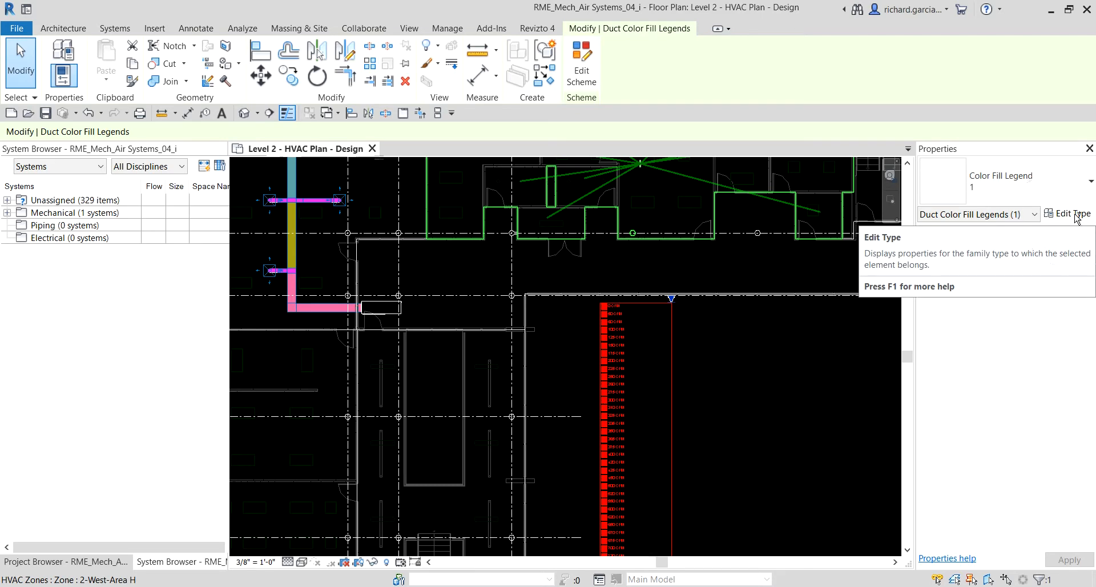
{"action": "left_click", "coordinate": [1071, 214]}
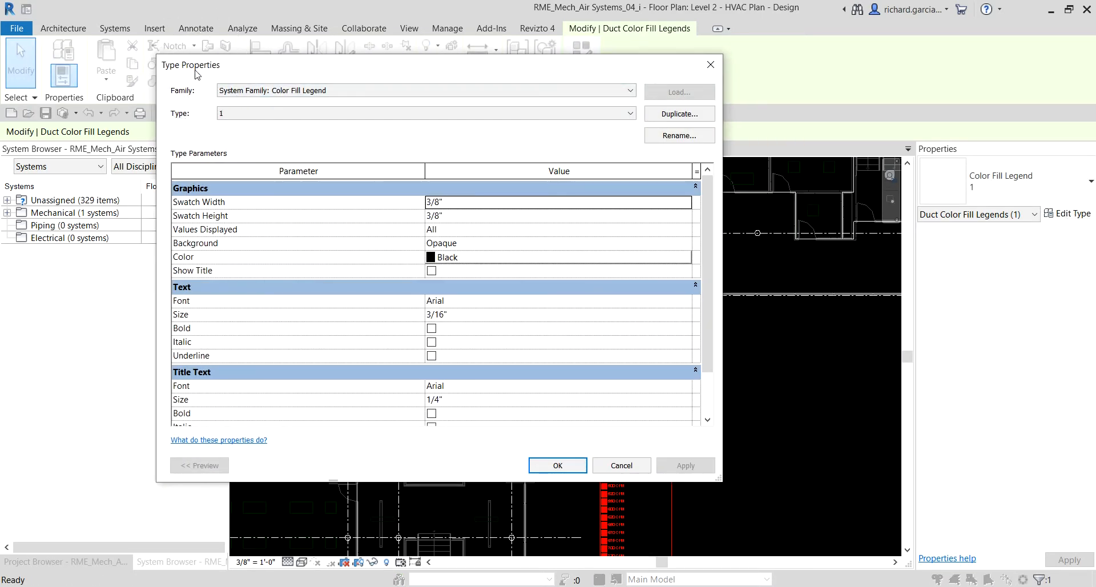
{"action": "left_click", "coordinate": [208, 234]}
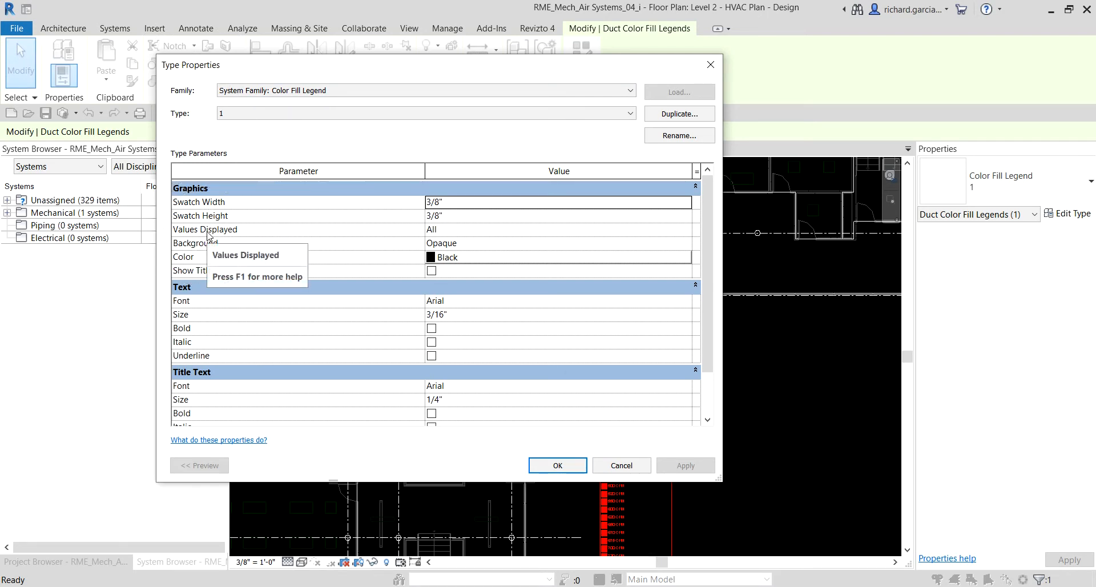
{"action": "left_click", "coordinate": [496, 230]}
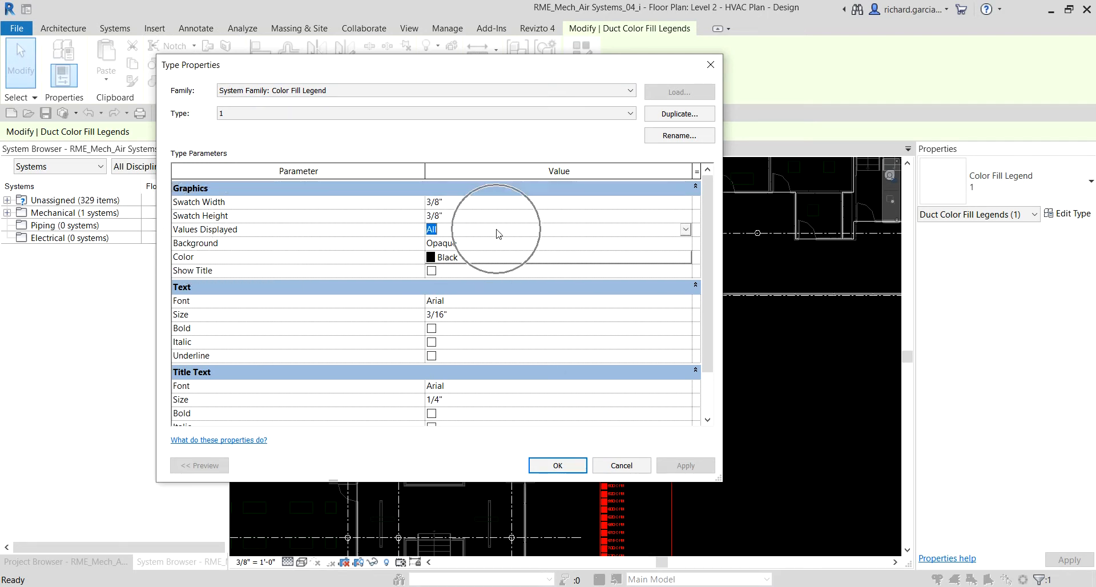
{"action": "left_click", "coordinate": [685, 230]}
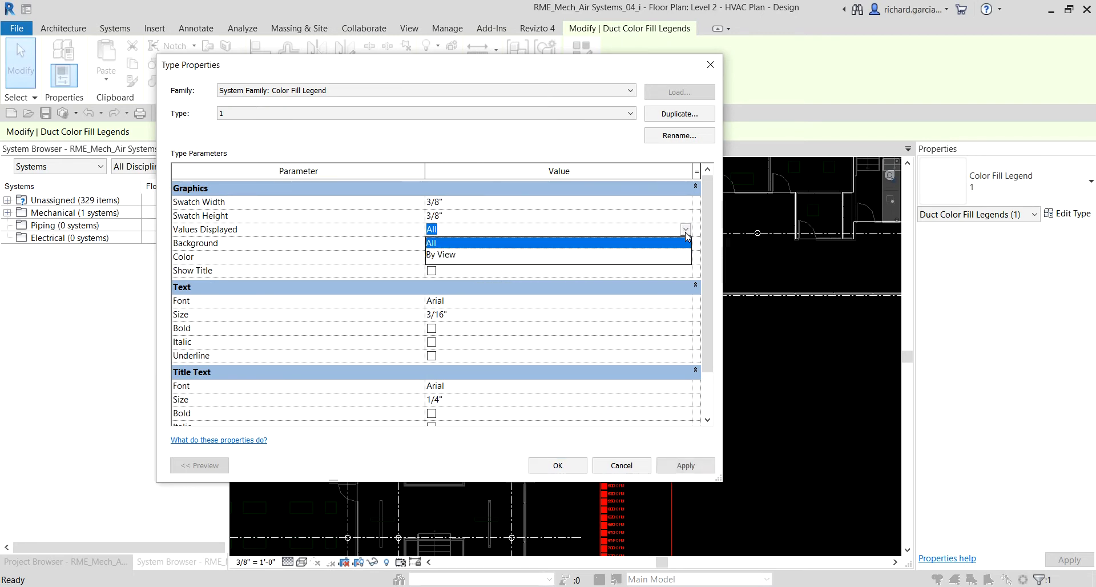
{"action": "left_click", "coordinate": [444, 258]}
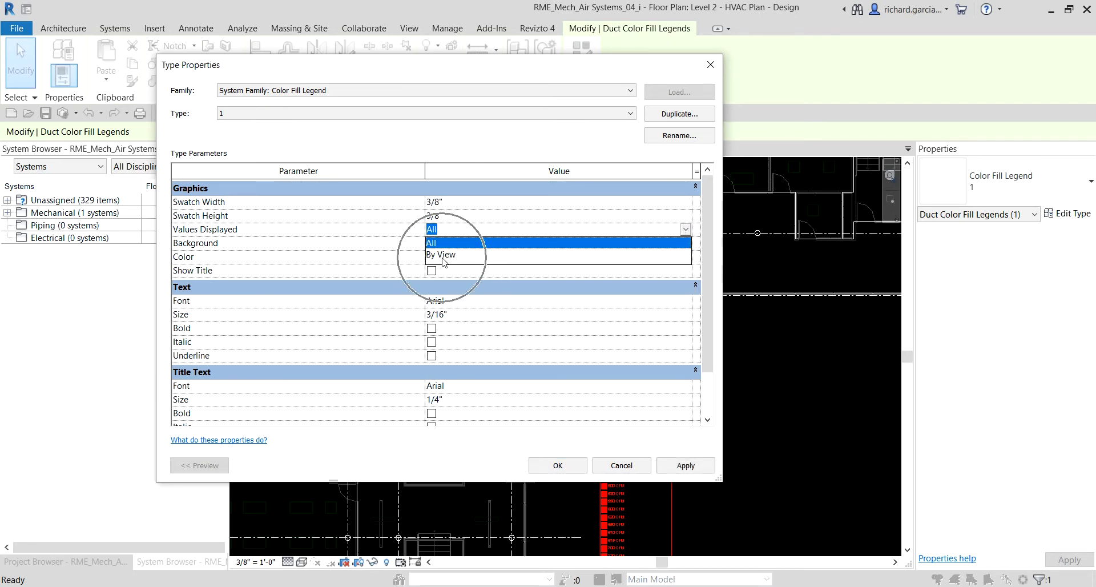
{"action": "left_click", "coordinate": [558, 467]}
{"action": "left_click", "coordinate": [663, 361]}
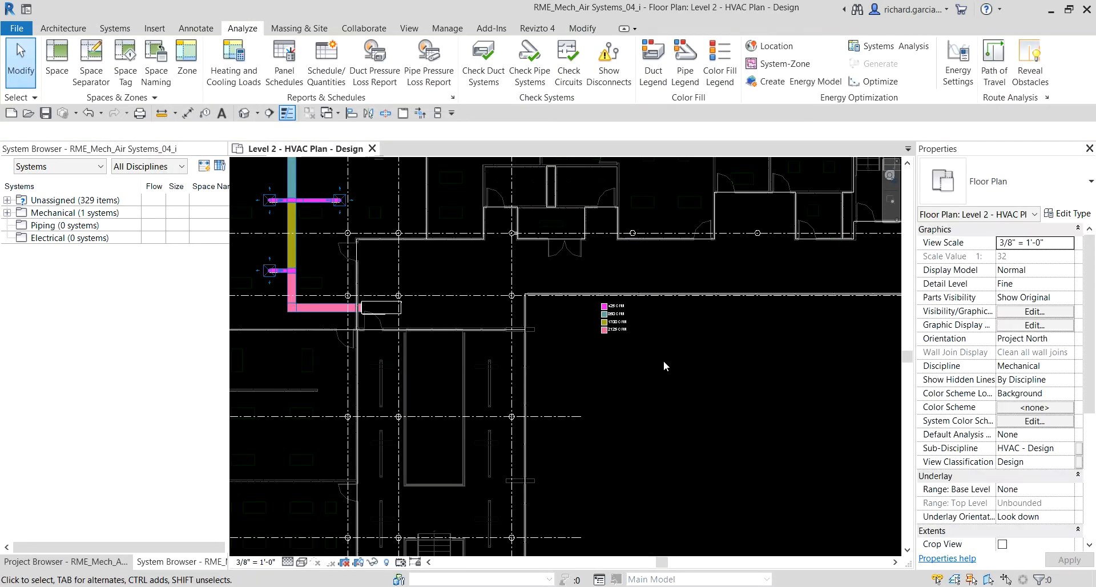
Step: Examine the flow legend's values, review the air flow property of the WSHP unit feeding the supply main, and deselect it
{"action": "scroll", "coordinate": [632, 331], "scroll_direction": "up", "scroll_amount": 4}
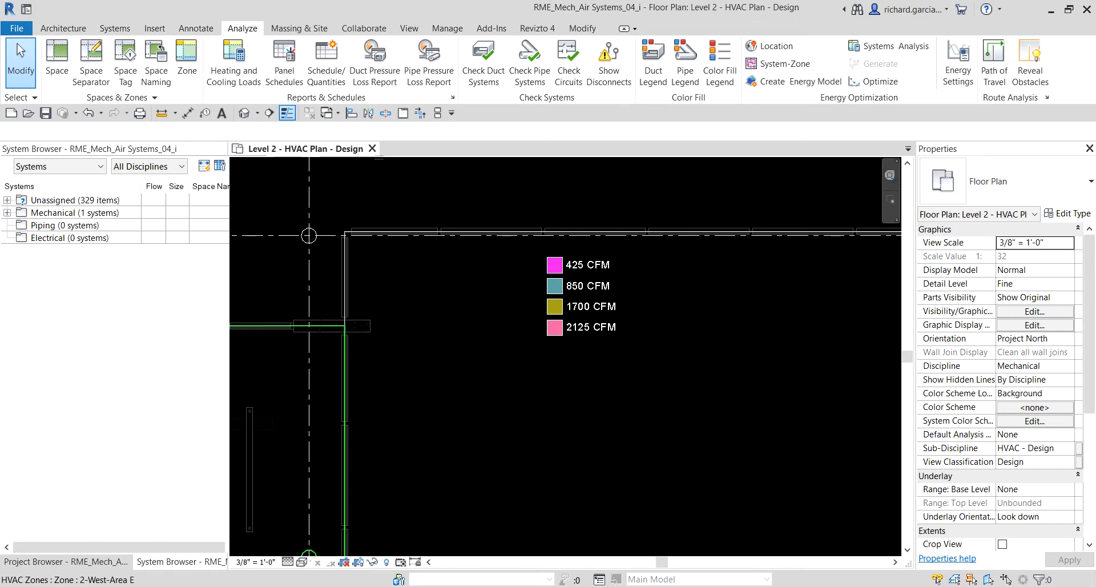
{"action": "scroll", "coordinate": [570, 334], "scroll_direction": "down", "scroll_amount": 4}
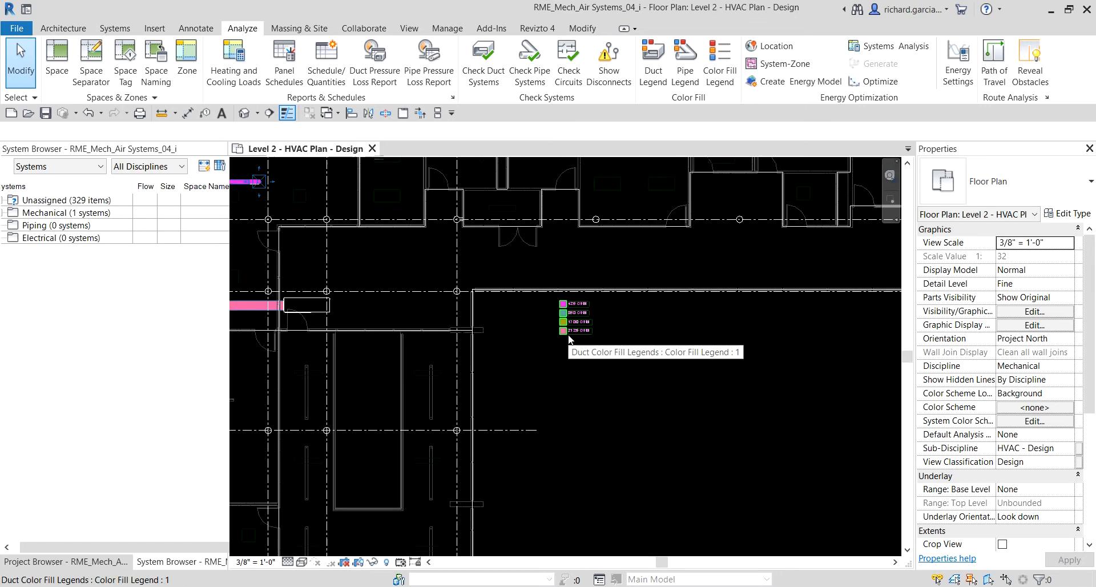
{"action": "middle_click_drag", "start_coordinate": [383, 304], "coordinate": [592, 300]}
{"action": "middle_click_drag", "start_coordinate": [446, 334], "coordinate": [500, 336]}
{"action": "scroll", "coordinate": [542, 307], "scroll_direction": "up", "scroll_amount": 5}
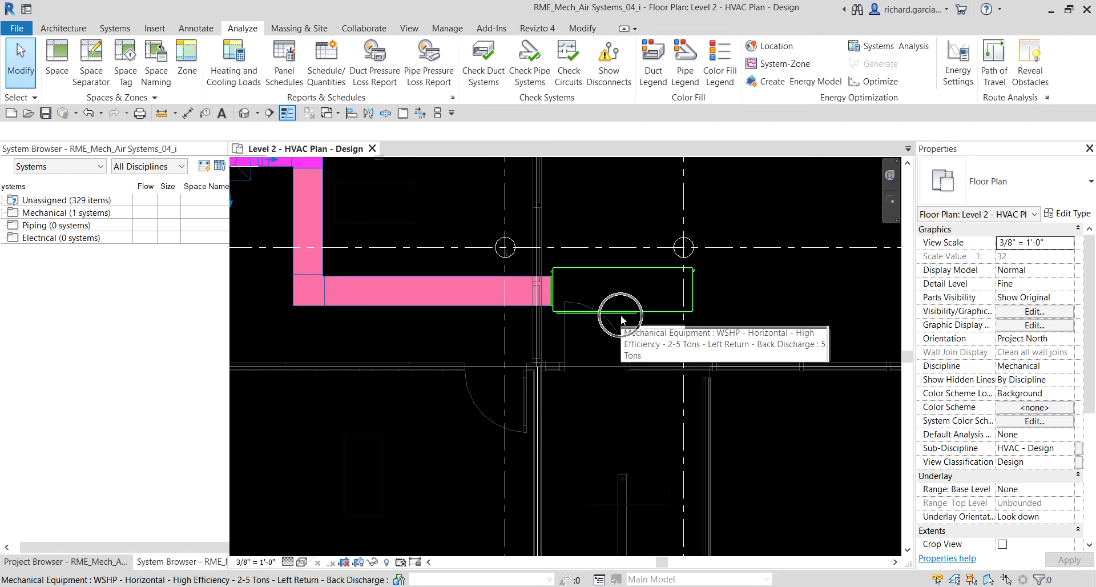
{"action": "left_click", "coordinate": [621, 314]}
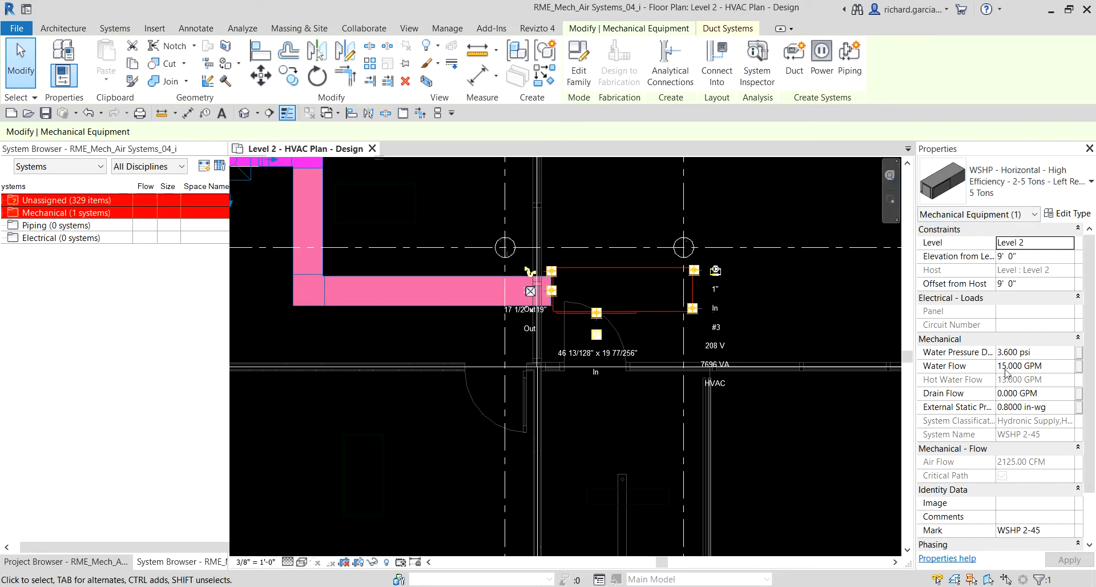
{"action": "scroll", "coordinate": [1006, 364], "scroll_direction": "down", "scroll_amount": 2}
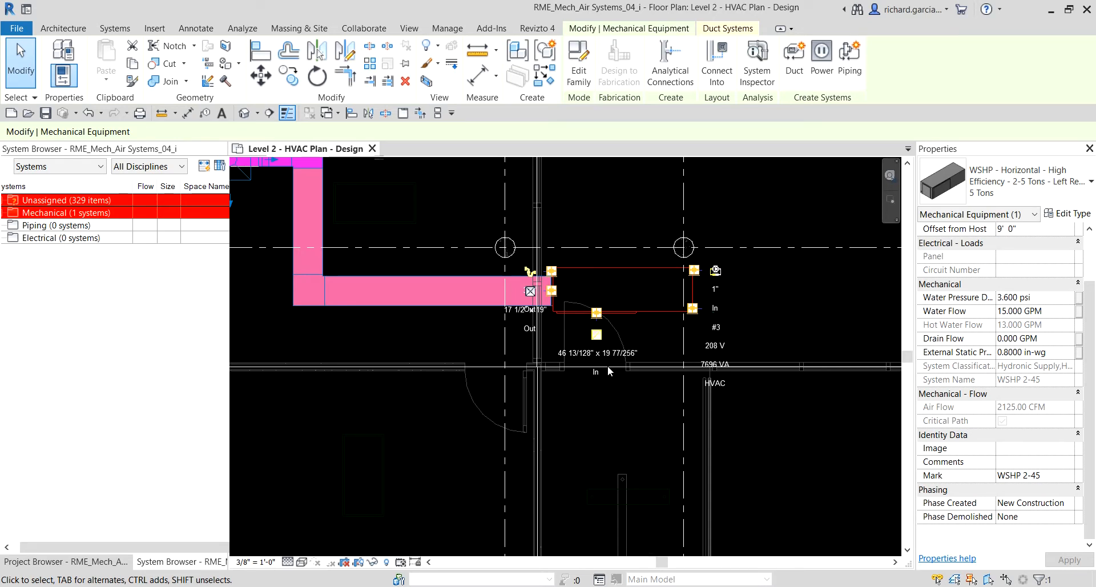
{"action": "scroll", "coordinate": [640, 338], "scroll_direction": "down", "scroll_amount": 3}
{"action": "middle_click_drag", "start_coordinate": [554, 251], "coordinate": [734, 324]}
{"action": "left_click", "coordinate": [573, 338]}
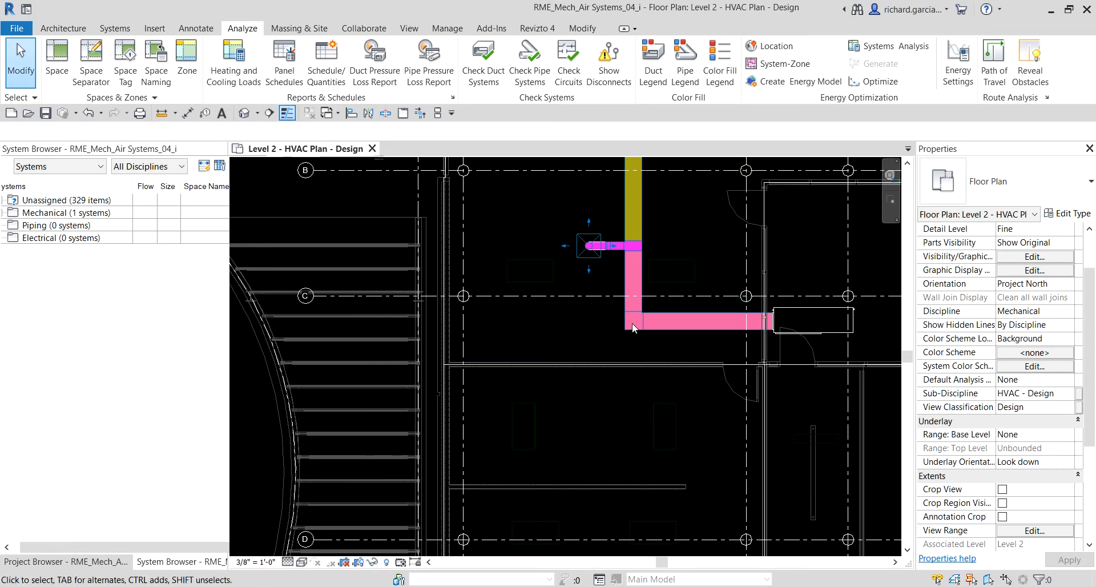
Step: Set the flow of the supply diffuser at the upper-left end of the duct run to 325 CFM
{"action": "middle_click_drag", "start_coordinate": [595, 293], "coordinate": [508, 330]}
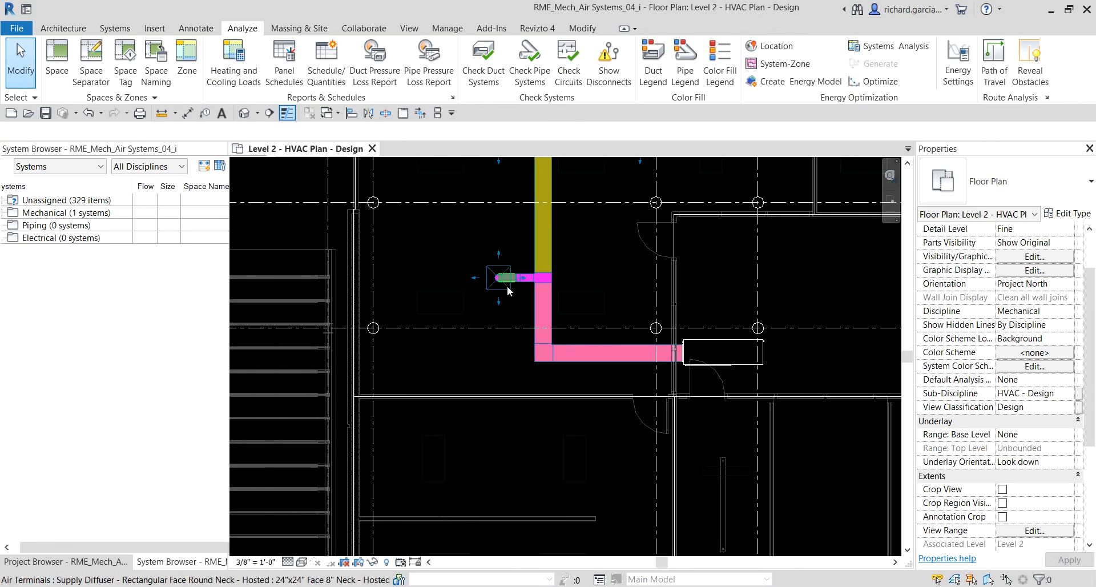
{"action": "scroll", "coordinate": [507, 284], "scroll_direction": "down", "scroll_amount": 1}
{"action": "middle_click_drag", "start_coordinate": [507, 279], "coordinate": [481, 454]}
{"action": "middle_click_drag", "start_coordinate": [482, 363], "coordinate": [479, 414]}
{"action": "scroll", "coordinate": [454, 304], "scroll_direction": "up", "scroll_amount": 3}
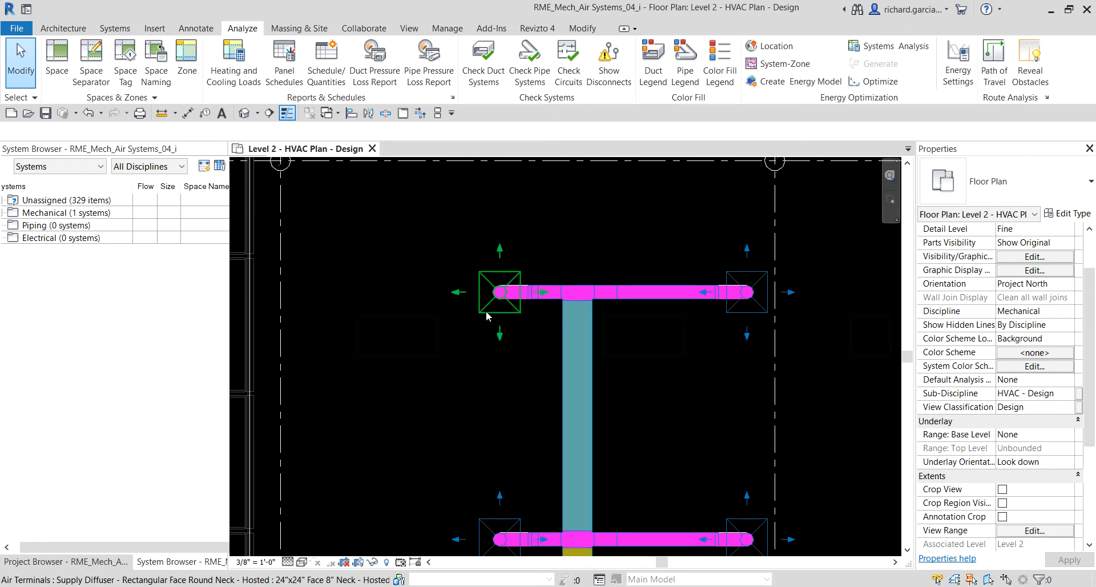
{"action": "key", "text": "ctrl"}
{"action": "left_click", "coordinate": [486, 310]}
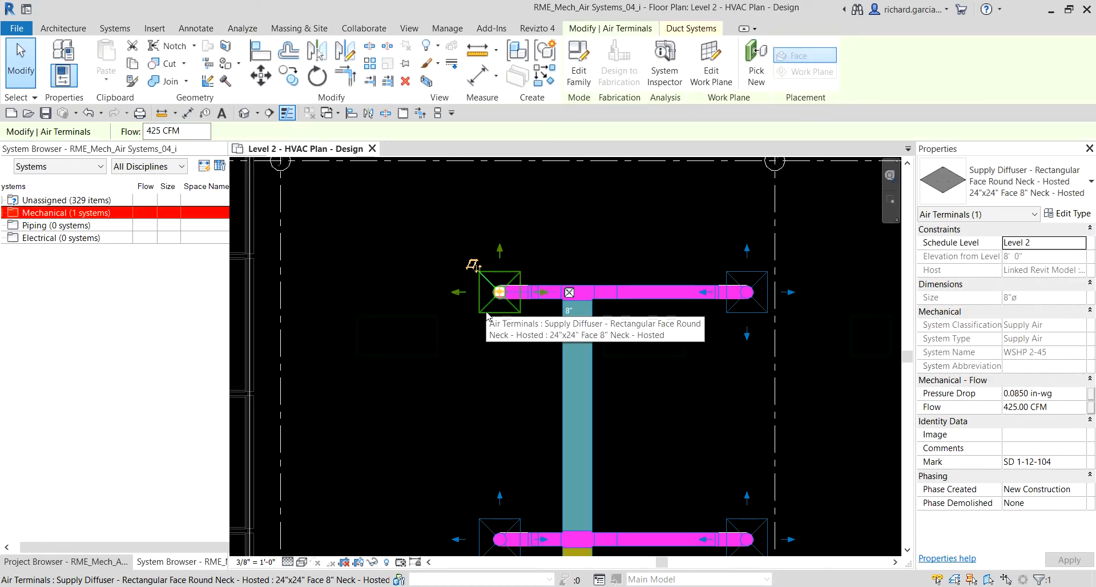
{"action": "key", "text": "ctrl"}
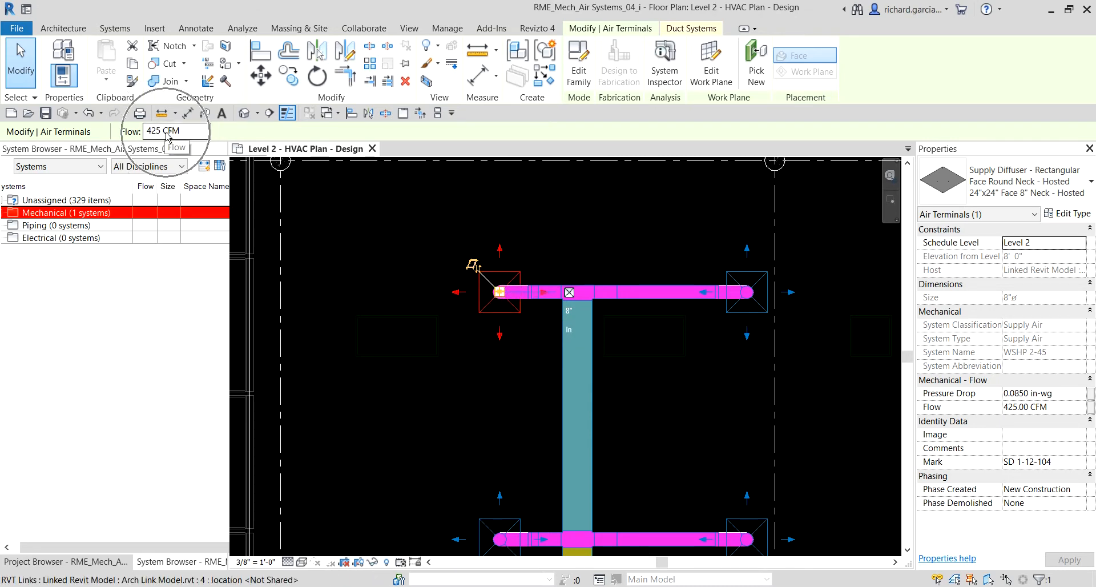
{"action": "double_click", "coordinate": [159, 130]}
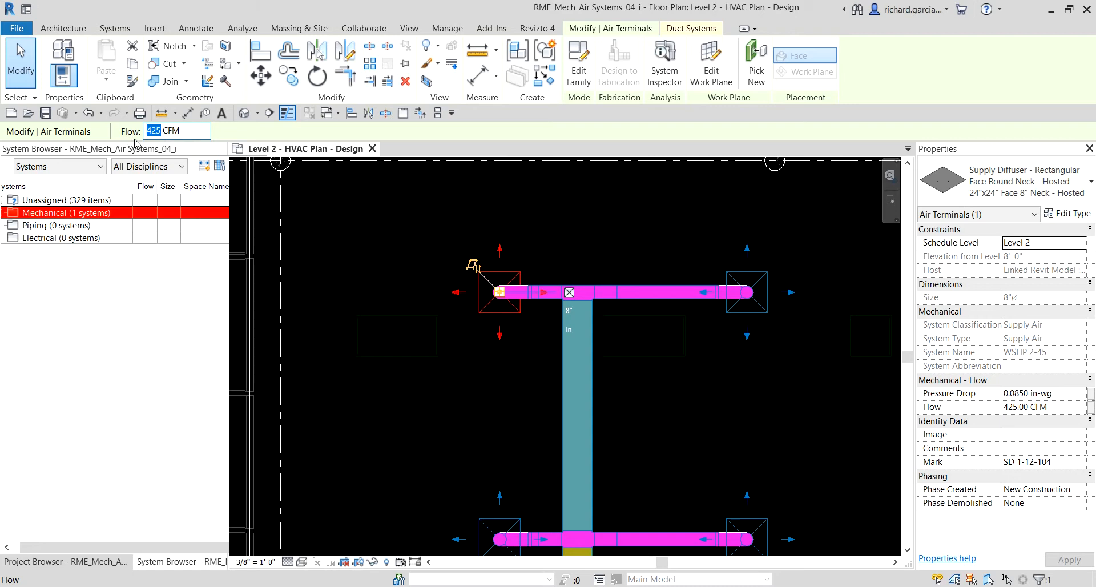
{"action": "type", "text": "325"}
{"action": "key", "text": "Return"}
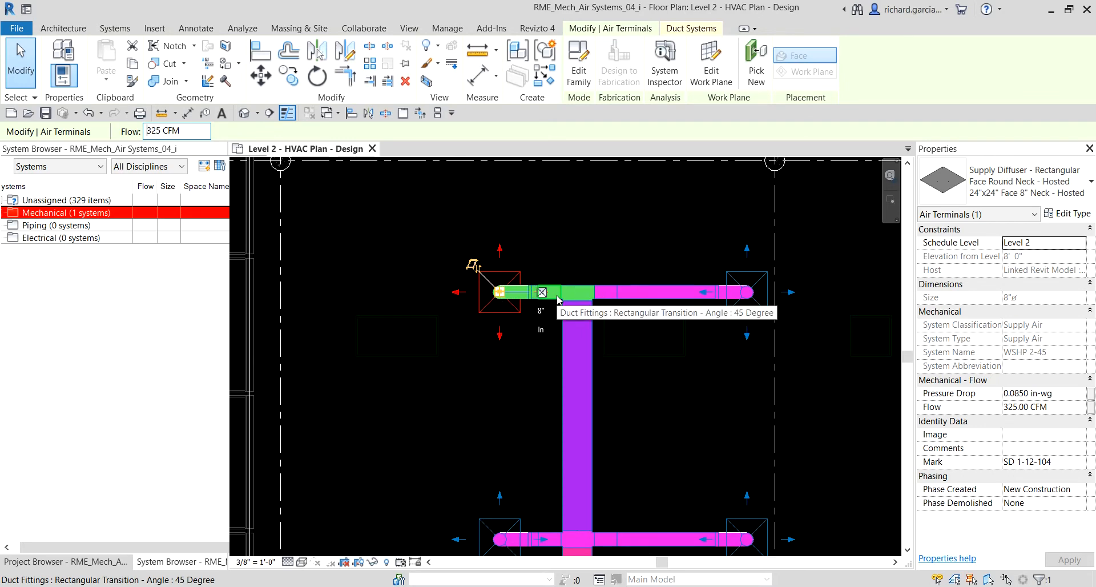
Step: Check the recolored main ducts down to the WSHP unit, review the unit's air flow property again, and deselect it
{"action": "scroll", "coordinate": [558, 299], "scroll_direction": "down", "scroll_amount": 2}
{"action": "middle_click_drag", "start_coordinate": [622, 378], "coordinate": [513, 265]}
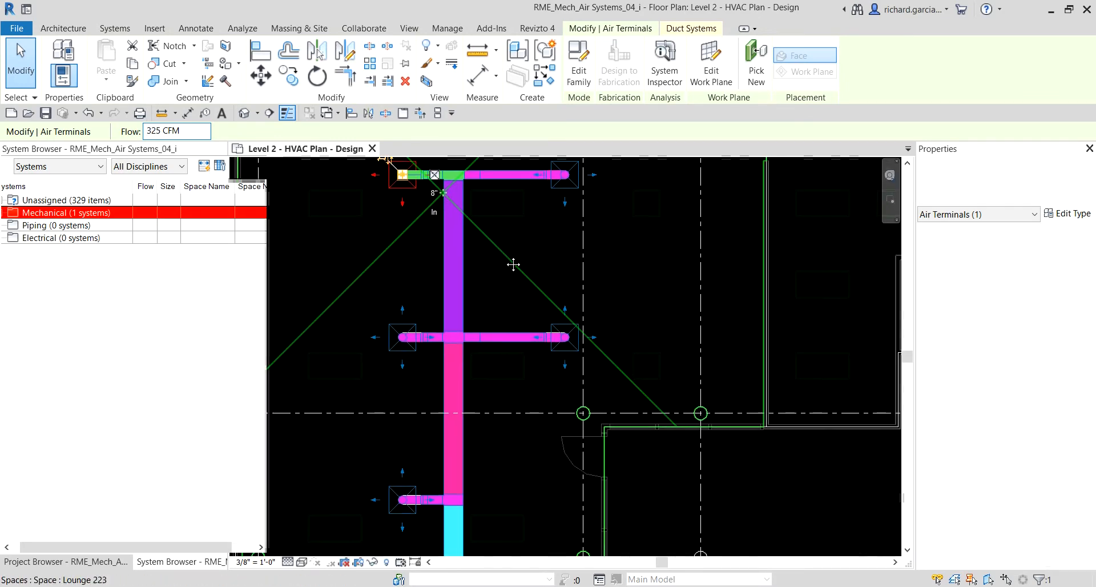
{"action": "left_click", "coordinate": [724, 451]}
{"action": "scroll", "coordinate": [671, 429], "scroll_direction": "down", "scroll_amount": 2}
{"action": "middle_click_drag", "start_coordinate": [750, 421], "coordinate": [623, 317]}
{"action": "scroll", "coordinate": [622, 318], "scroll_direction": "down", "scroll_amount": 2}
{"action": "scroll", "coordinate": [533, 388], "scroll_direction": "up", "scroll_amount": 3}
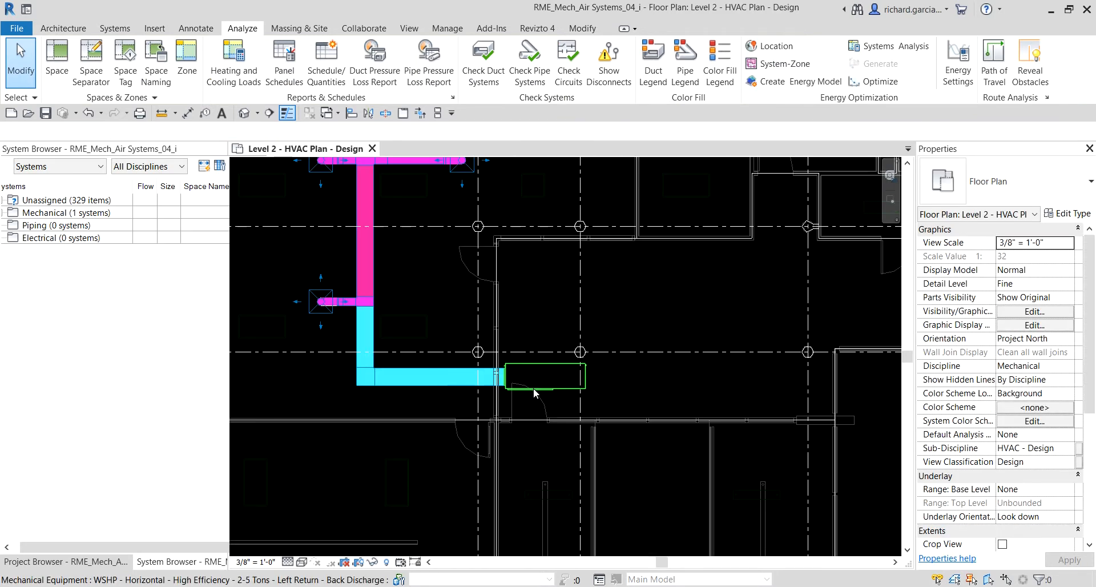
{"action": "left_click", "coordinate": [533, 389]}
{"action": "left_click", "coordinate": [535, 392]}
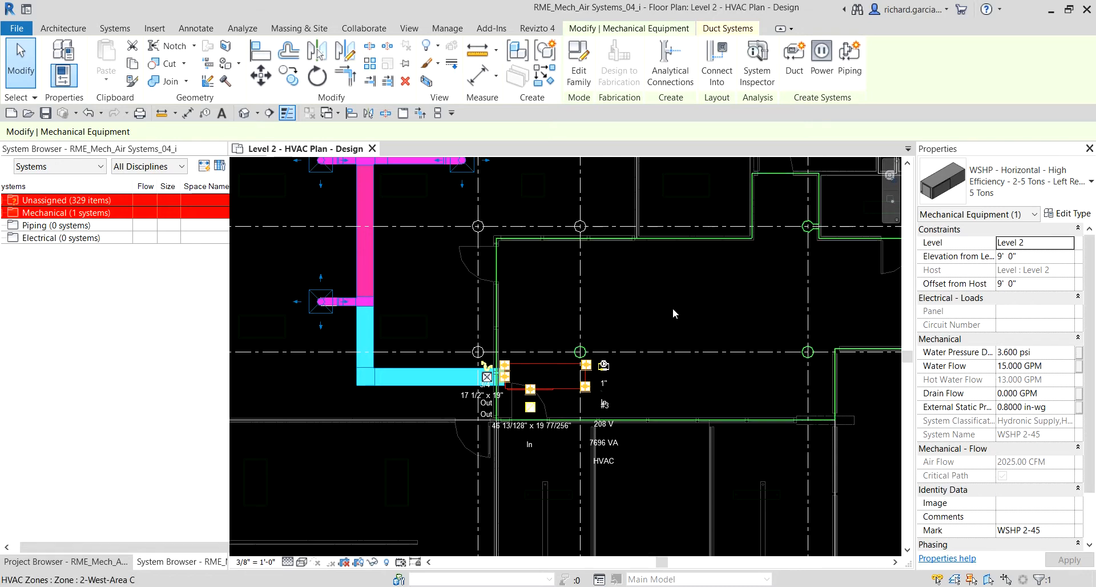
{"action": "key", "text": "ctrl"}
{"action": "left_click", "coordinate": [23, 62]}
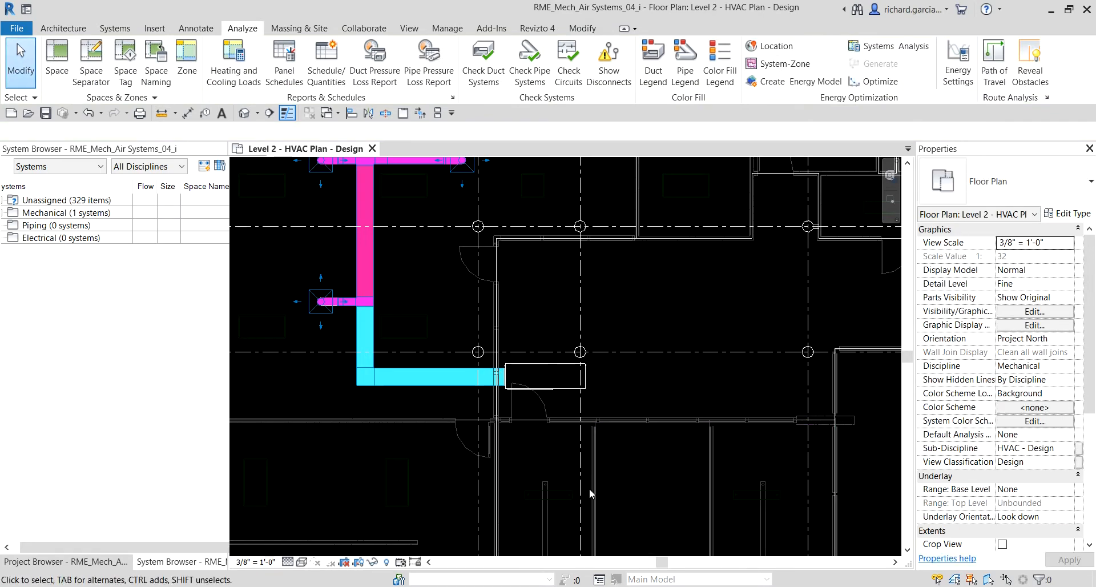
Step: Examine the flow legend's values and open its color scheme for editing, choosing the Duct Color Fill - Velocity scheme
{"action": "scroll", "coordinate": [457, 316], "scroll_direction": "down", "scroll_amount": 5}
{"action": "scroll", "coordinate": [692, 359], "scroll_direction": "up", "scroll_amount": 3}
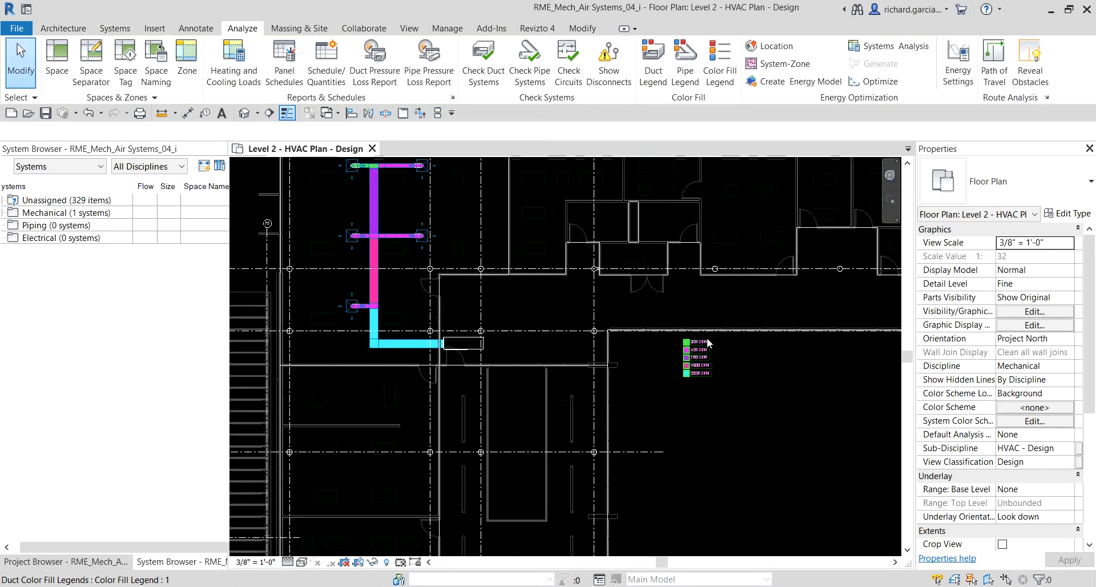
{"action": "key", "text": "ctrl"}
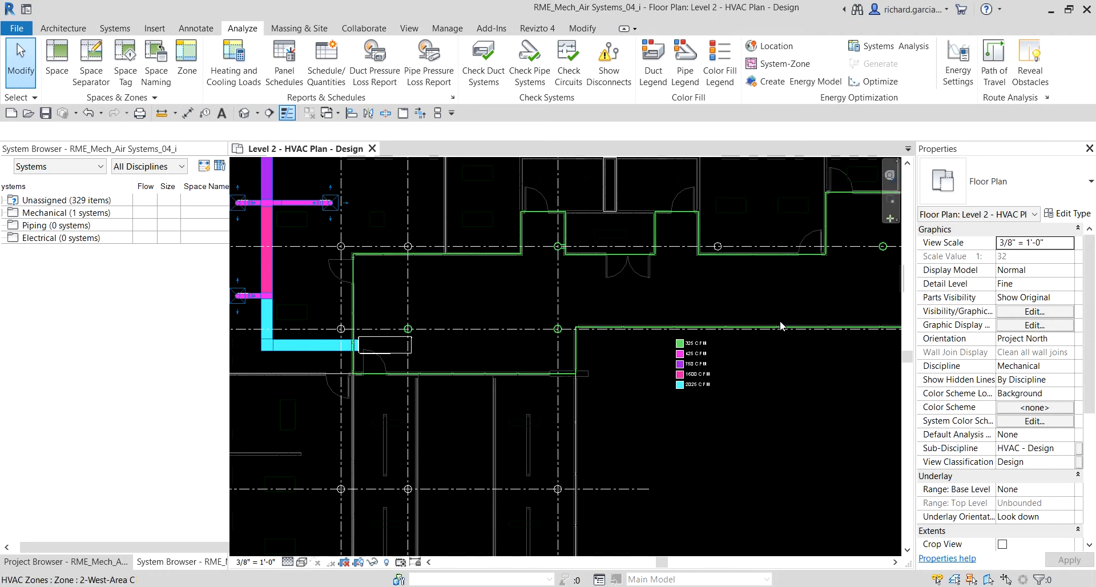
{"action": "scroll", "coordinate": [702, 365], "scroll_direction": "up", "scroll_amount": 4}
{"action": "left_click", "coordinate": [700, 359]}
{"action": "key", "text": "ctrl"}
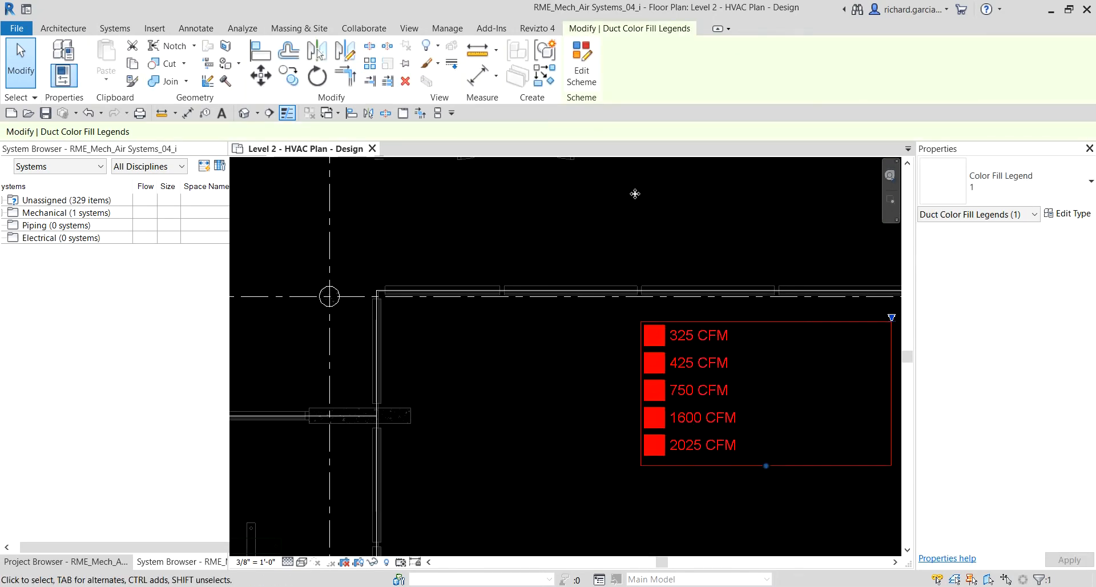
{"action": "key", "text": "ctrl"}
{"action": "key", "text": "ctrl"}
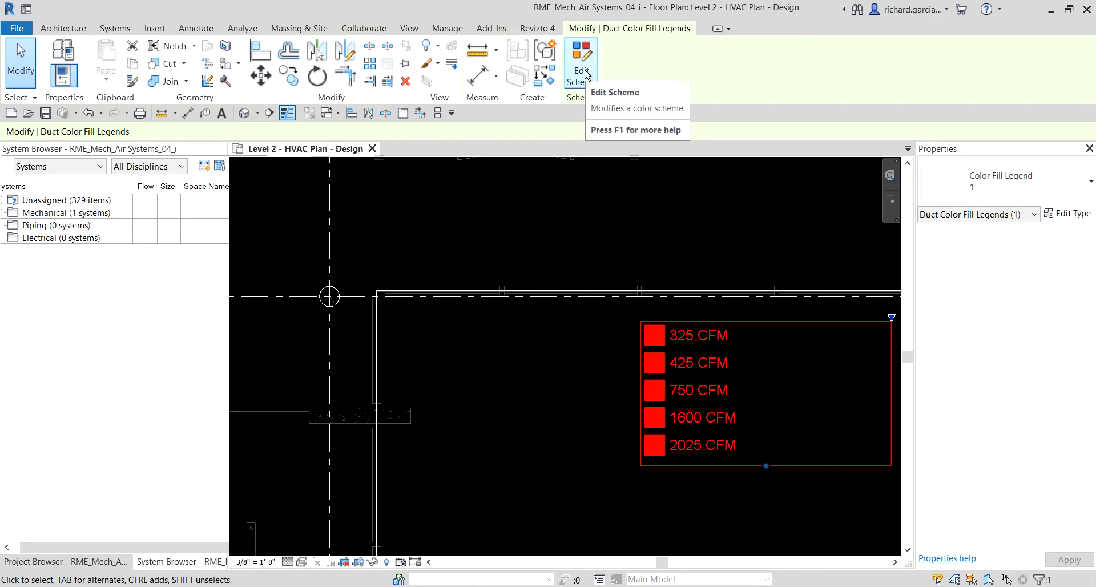
{"action": "left_click", "coordinate": [582, 73]}
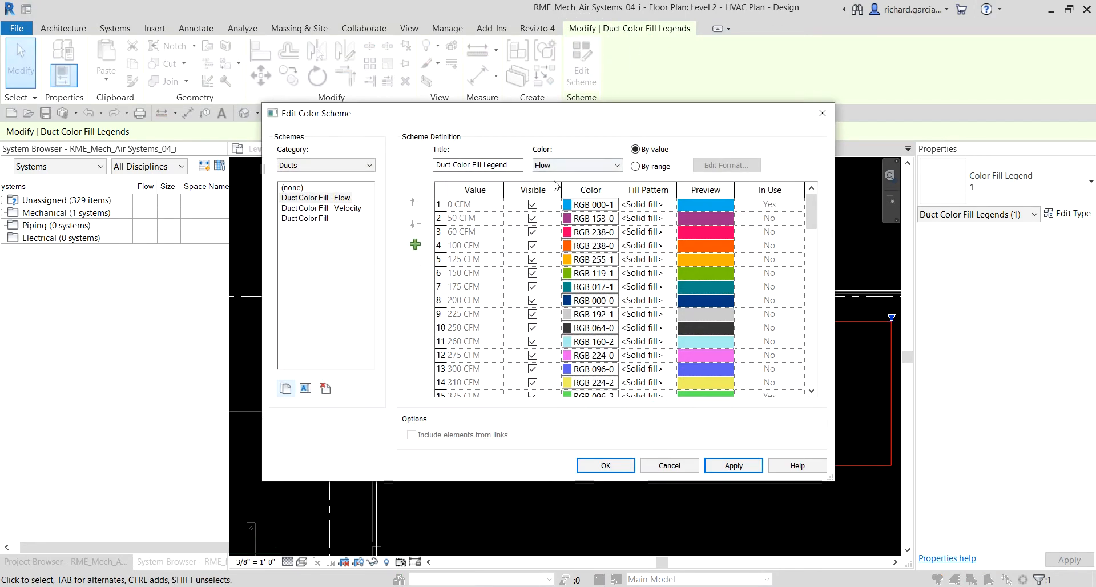
{"action": "key", "text": "ctrl"}
{"action": "key", "text": "ctrl"}
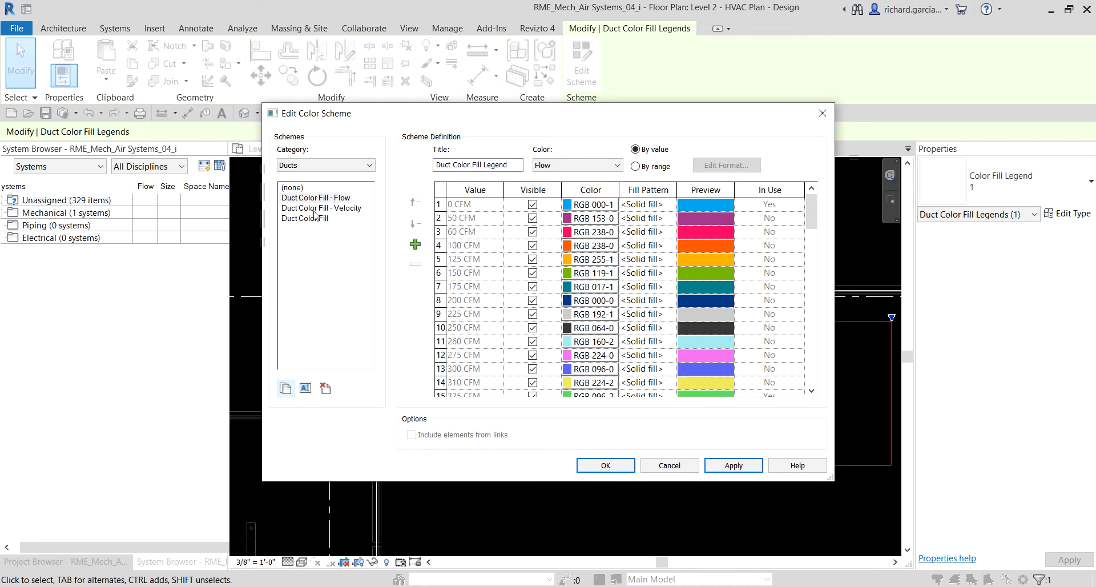
{"action": "left_click", "coordinate": [314, 210]}
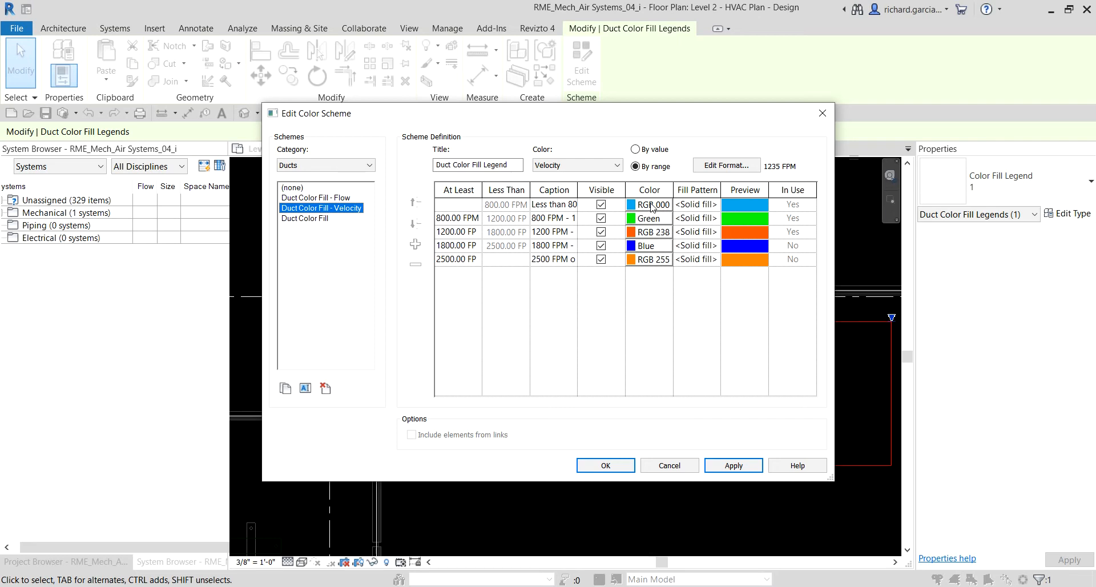
Step: Review the fill patterns available for the lowest velocity range, keep the solid fill, and apply the velocity color scheme to the duct legend
{"action": "left_click", "coordinate": [703, 208]}
{"action": "left_click", "coordinate": [703, 208]}
{"action": "left_click", "coordinate": [715, 205]}
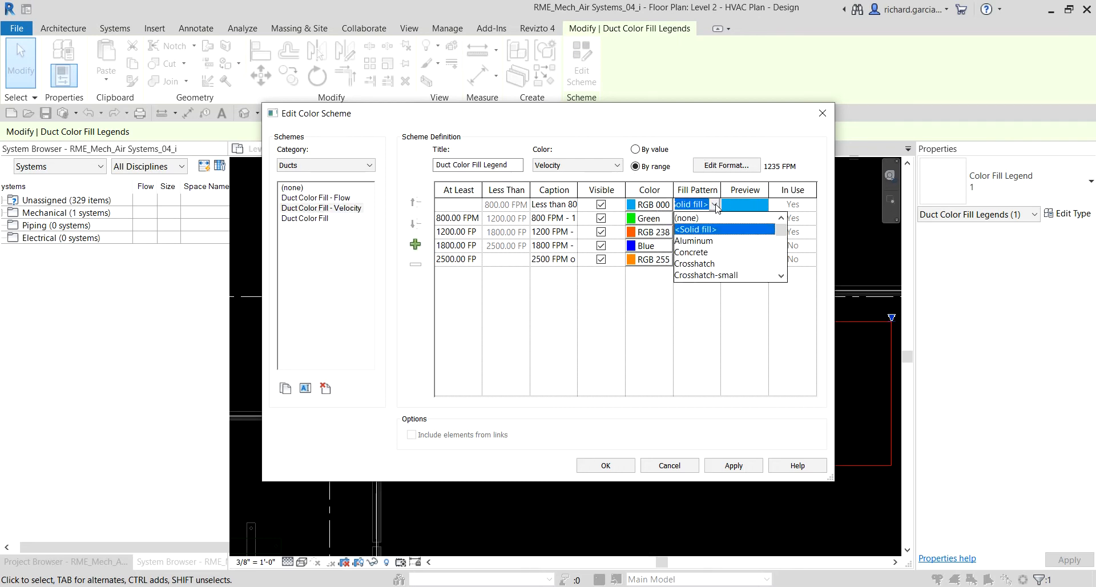
{"action": "scroll", "coordinate": [705, 249], "scroll_direction": "down", "scroll_amount": 2}
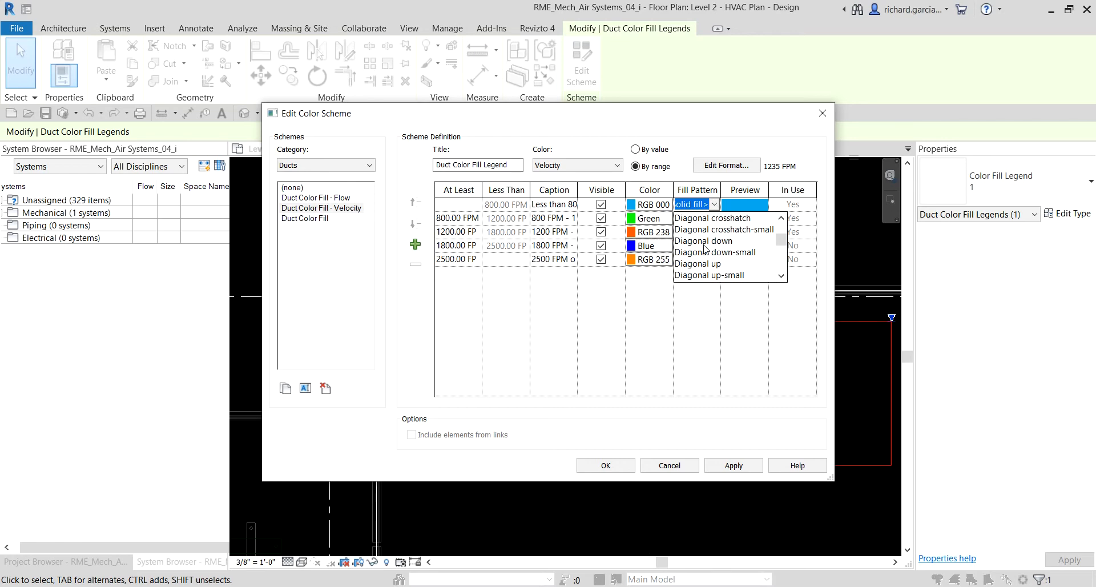
{"action": "scroll", "coordinate": [705, 248], "scroll_direction": "up", "scroll_amount": 2}
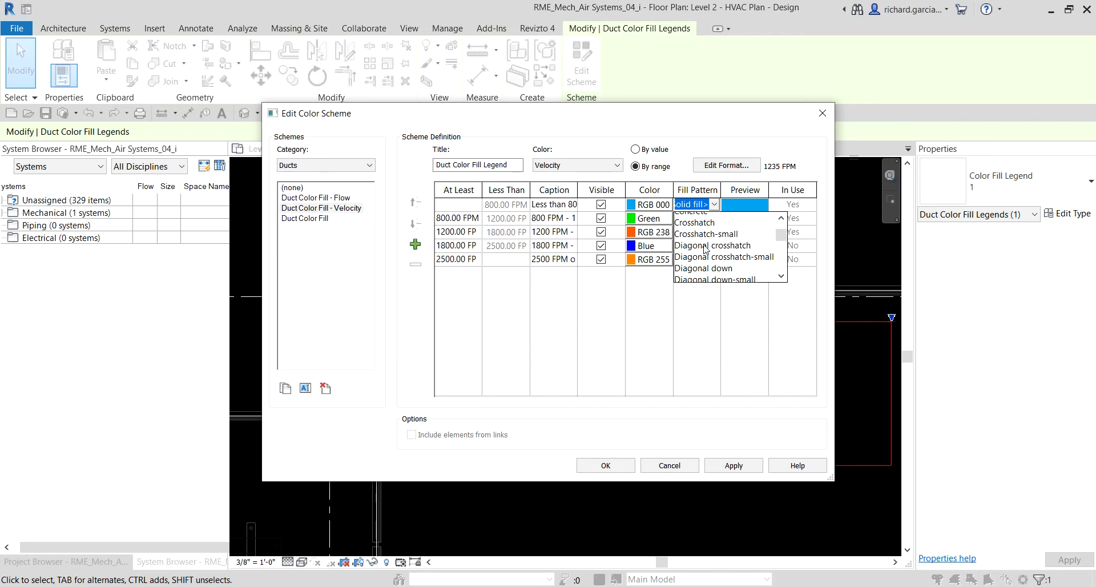
{"action": "left_click", "coordinate": [684, 148]}
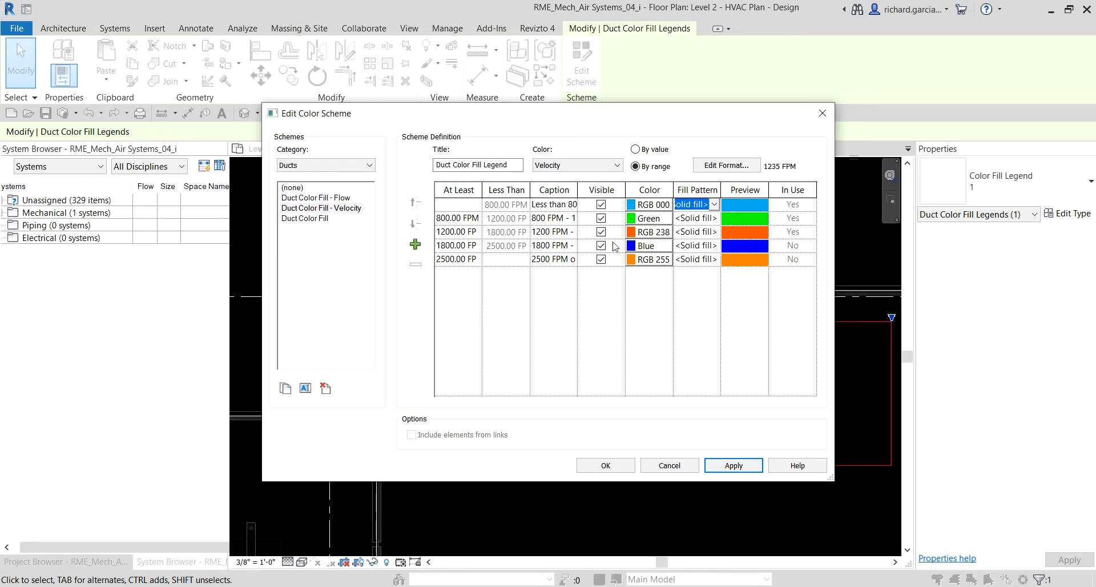
{"action": "left_click", "coordinate": [603, 465]}
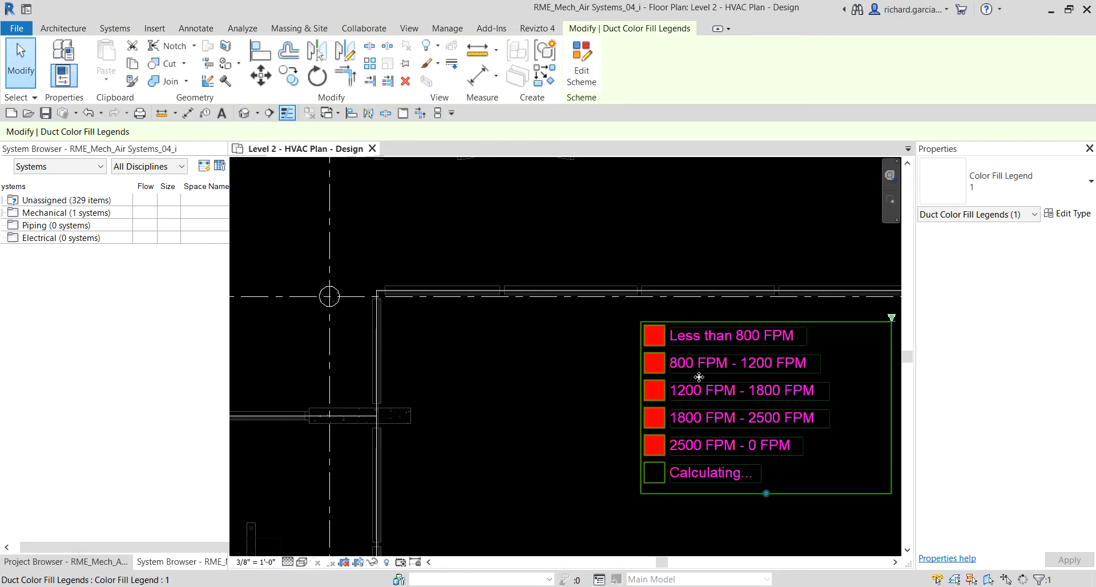
Step: Check the velocity colors along the supply ducts and select the entire duct network connected to the WSHP unit
{"action": "scroll", "coordinate": [697, 377], "scroll_direction": "down", "scroll_amount": 5}
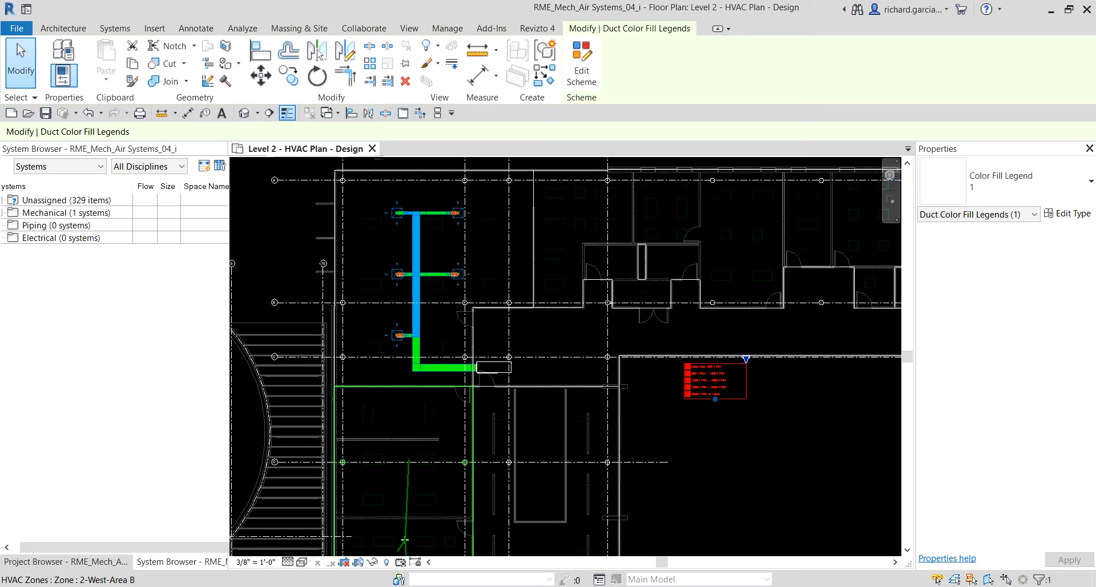
{"action": "scroll", "coordinate": [419, 234], "scroll_direction": "up", "scroll_amount": 3}
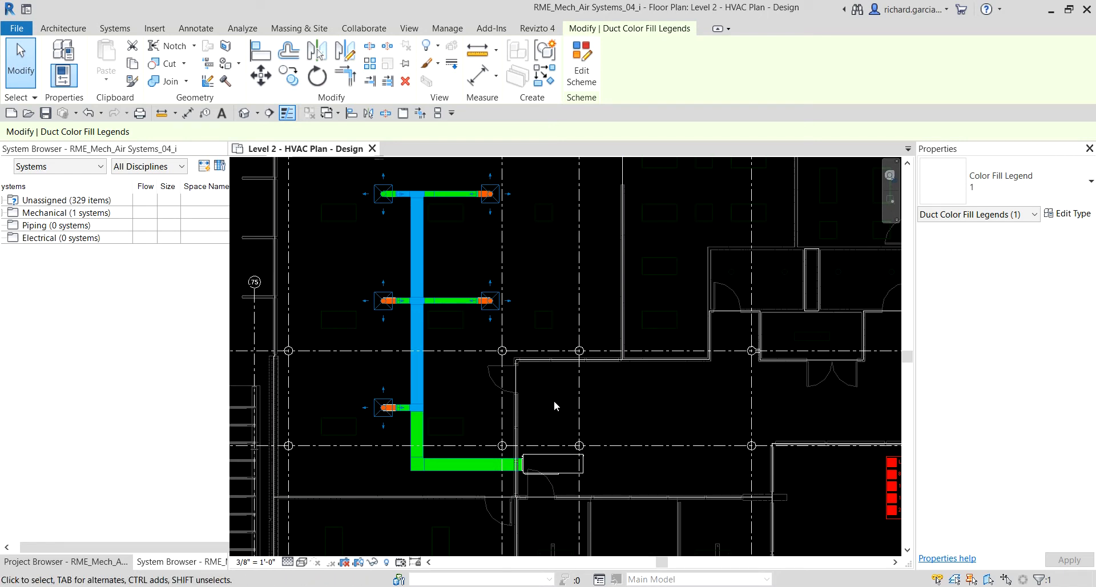
{"action": "middle_click_drag", "start_coordinate": [549, 411], "coordinate": [607, 411]}
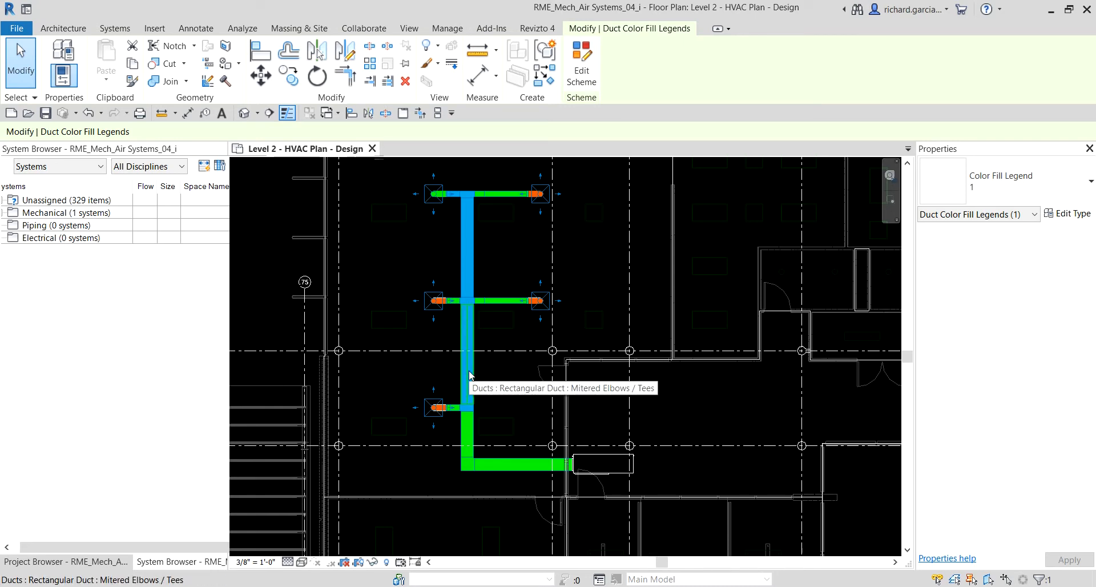
{"action": "key", "text": "Tab"}
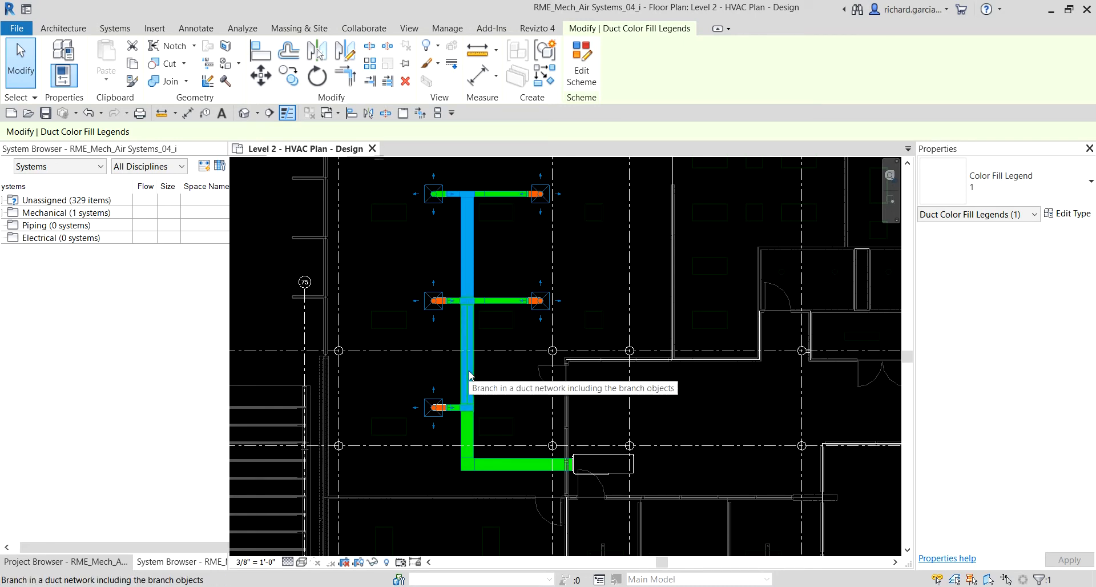
{"action": "key", "text": "Tab"}
{"action": "key", "text": "Tab"}
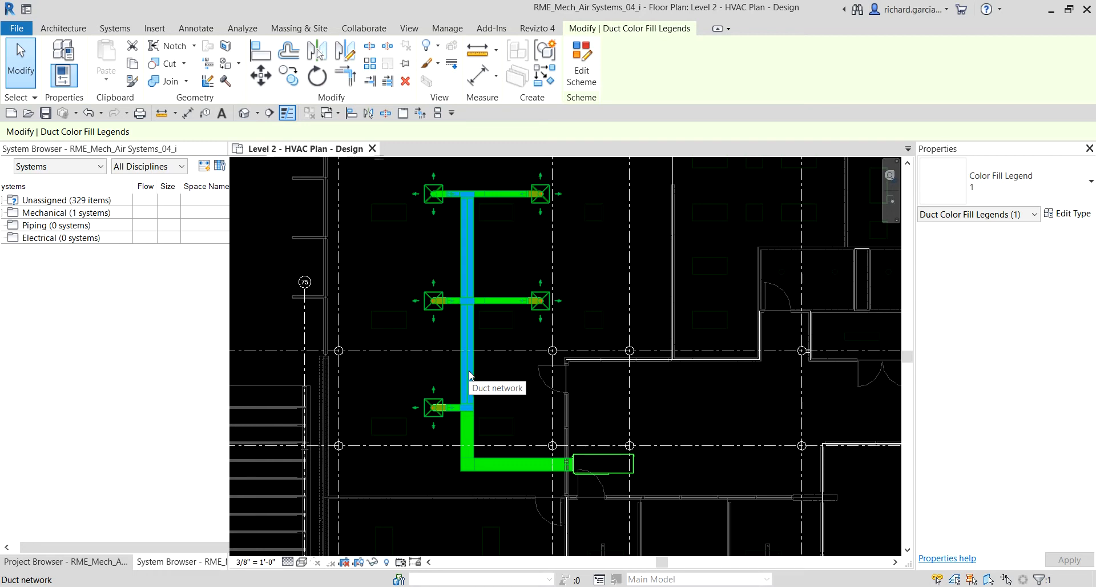
{"action": "left_click", "coordinate": [469, 372]}
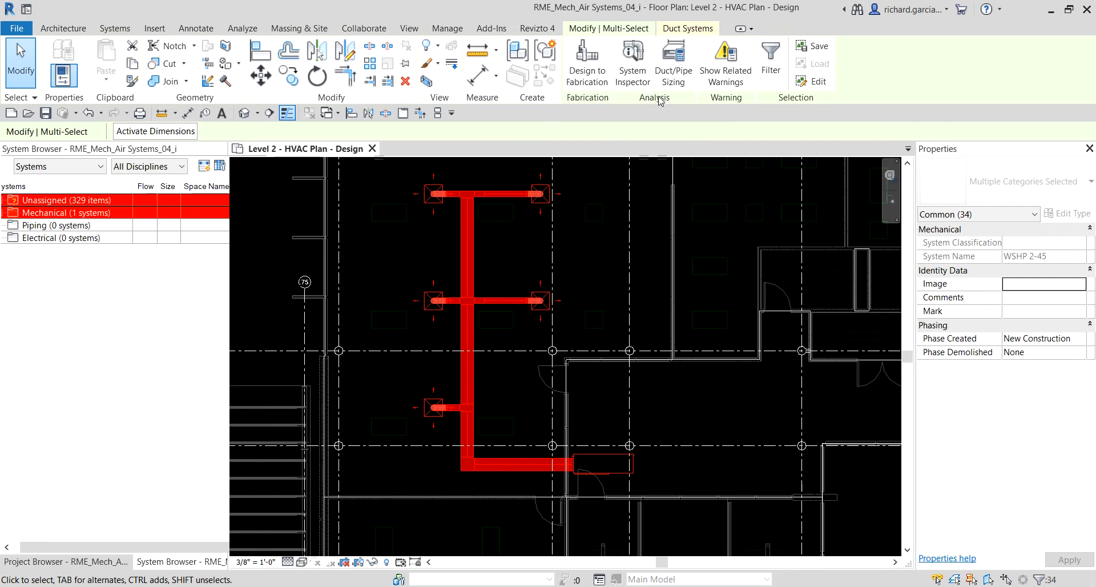
Step: Start Duct/Pipe Sizing for the network and set the sizing method to Friction Only at 0.08 in-wg/100ft
{"action": "left_click", "coordinate": [671, 70]}
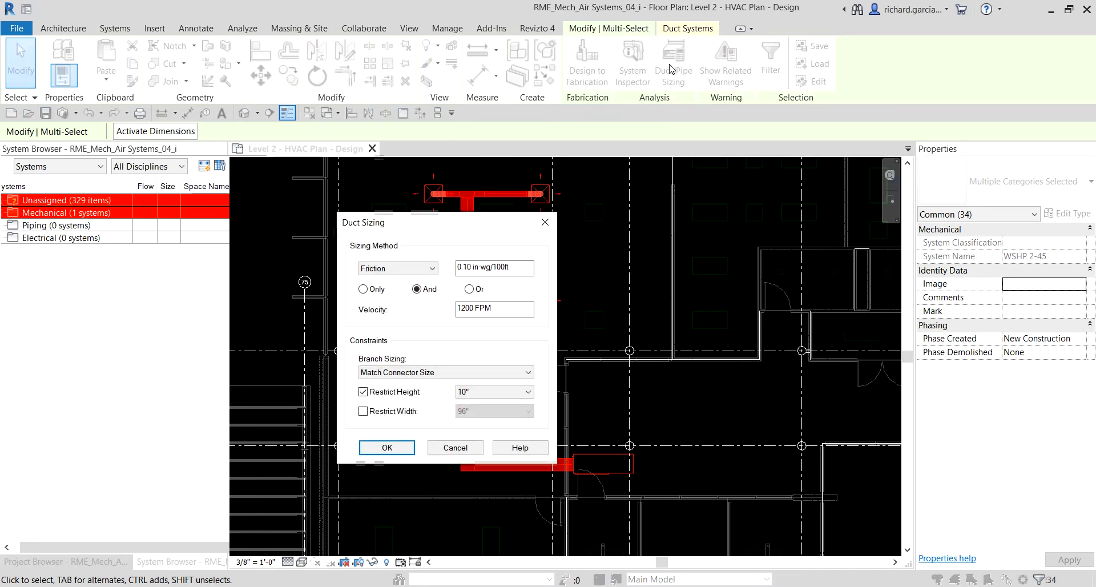
{"action": "left_click", "coordinate": [385, 269]}
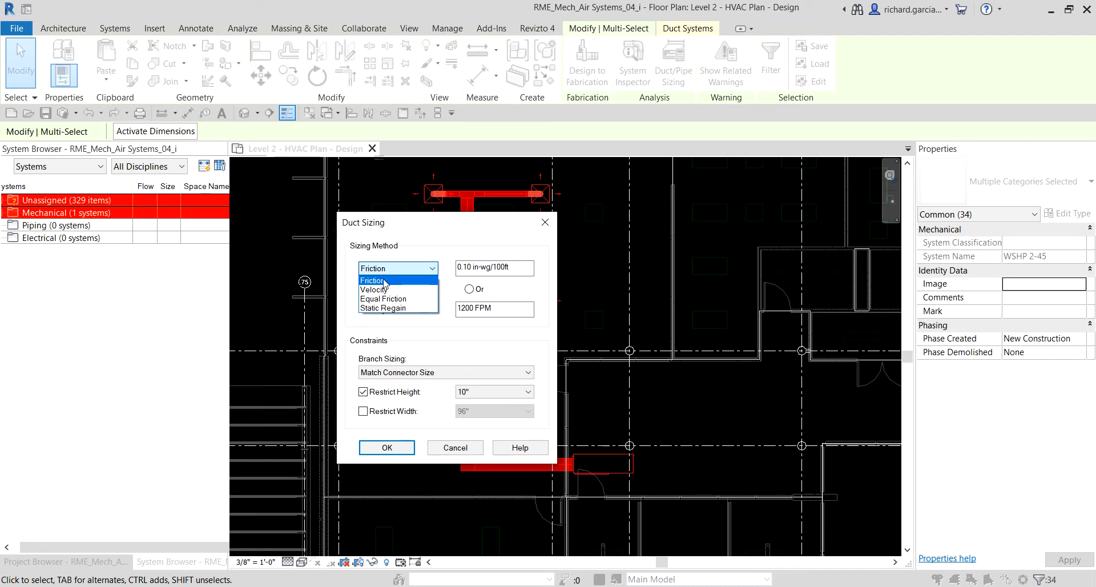
{"action": "left_click", "coordinate": [386, 280]}
{"action": "left_click", "coordinate": [365, 290]}
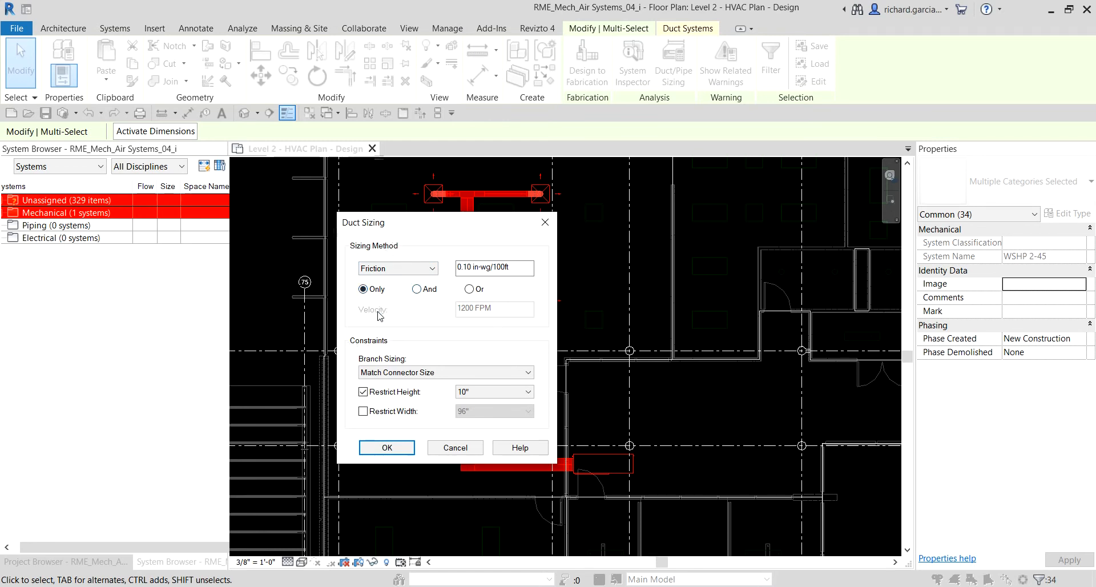
{"action": "left_click", "coordinate": [386, 274]}
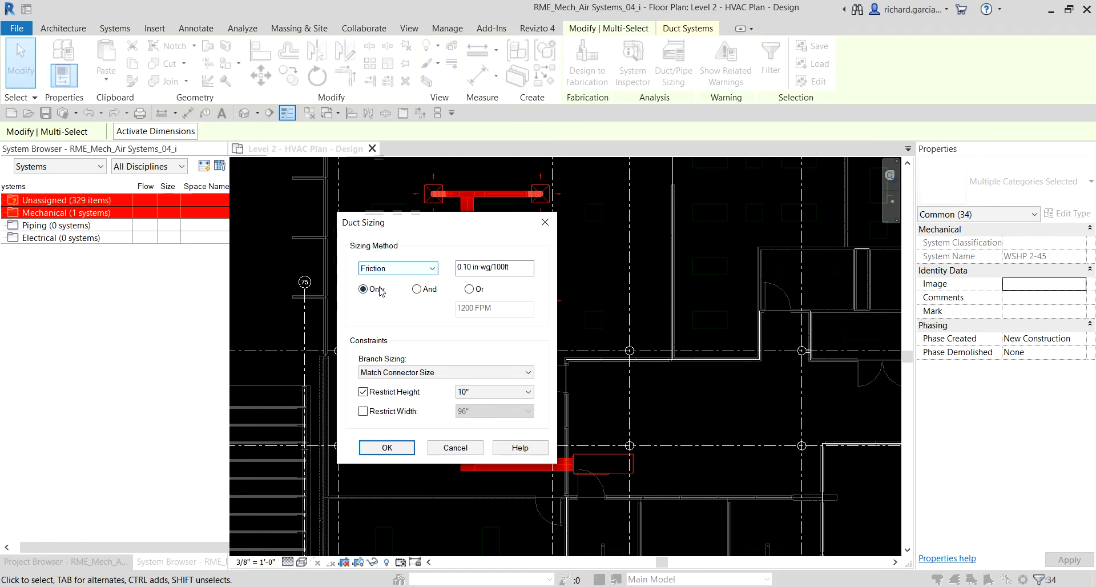
{"action": "left_click", "coordinate": [377, 293]}
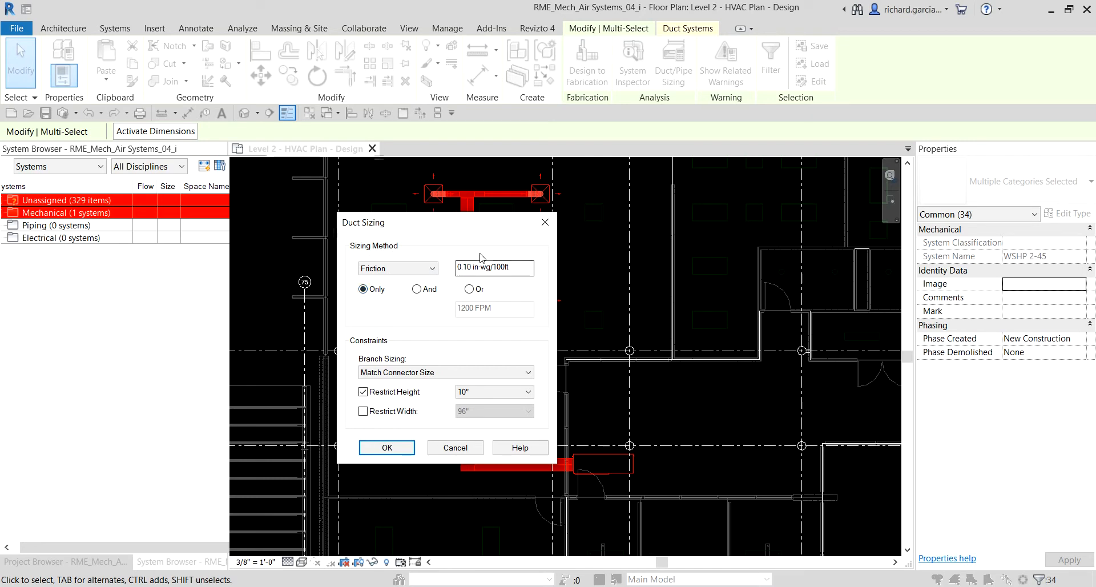
{"action": "left_click", "coordinate": [495, 261]}
{"action": "key", "text": "BackSpace"}
{"action": "key", "text": "BackSpace"}
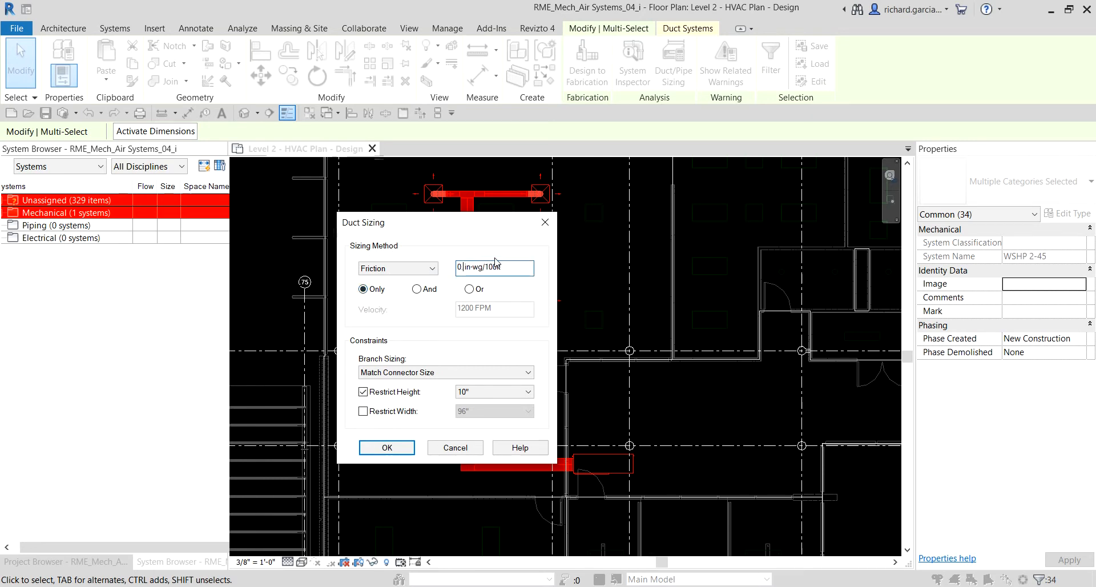
{"action": "type", "text": "08"}
Step: Set branch sizing to Calculated Size Only, restrict the duct height to 16", and resize the selected network
{"action": "left_click", "coordinate": [399, 373]}
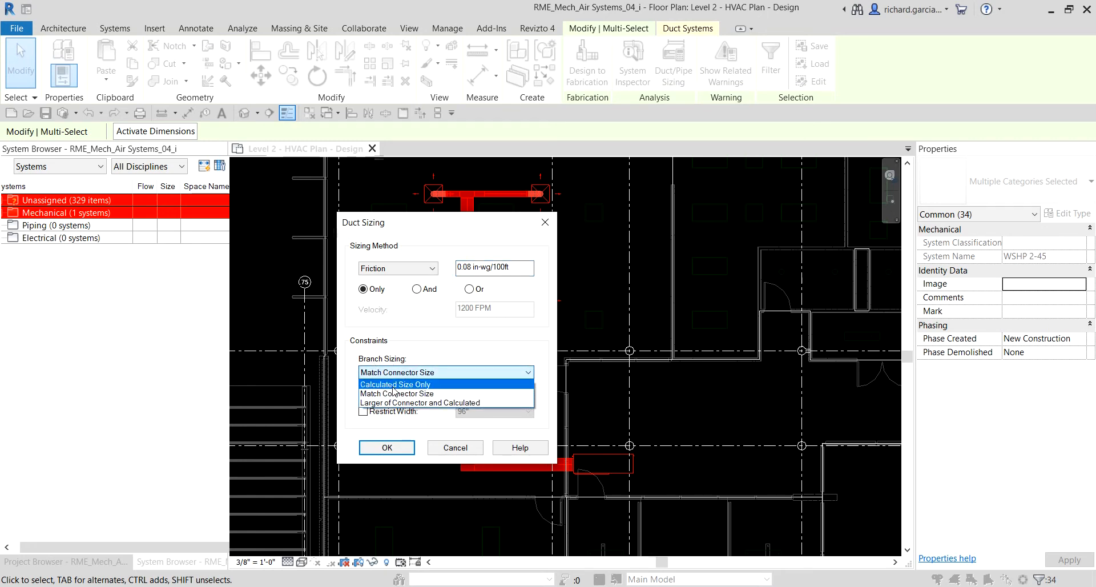
{"action": "left_click", "coordinate": [392, 385]}
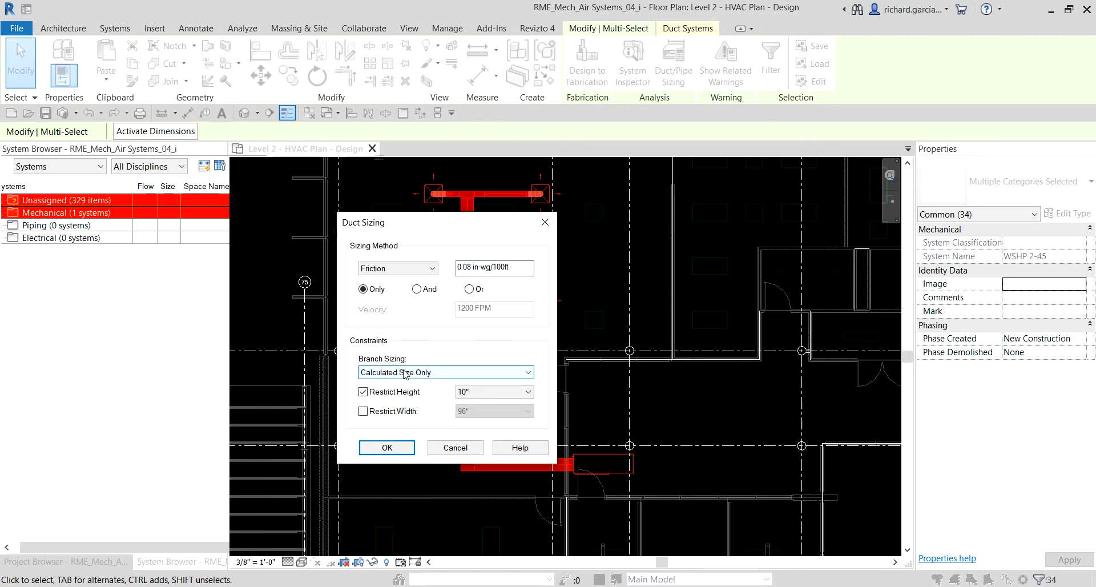
{"action": "left_click", "coordinate": [480, 392]}
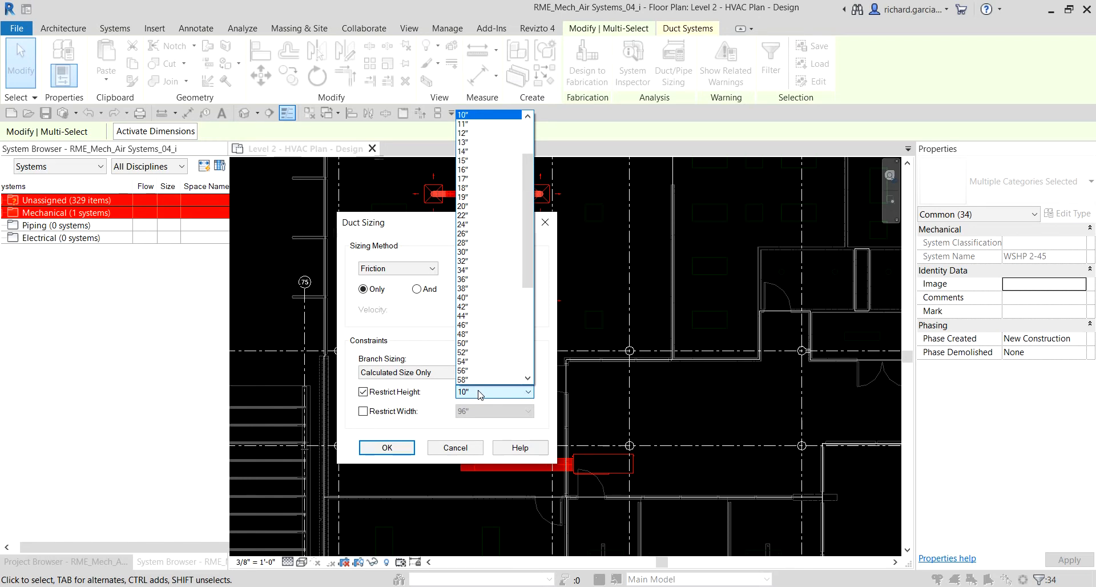
{"action": "left_click", "coordinate": [480, 171]}
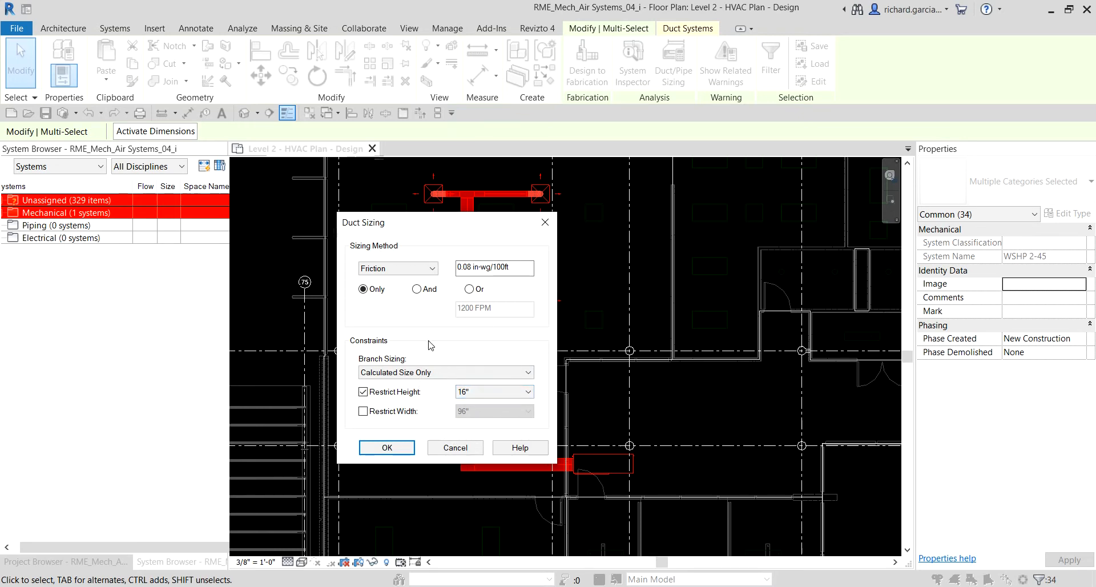
{"action": "left_click", "coordinate": [394, 450]}
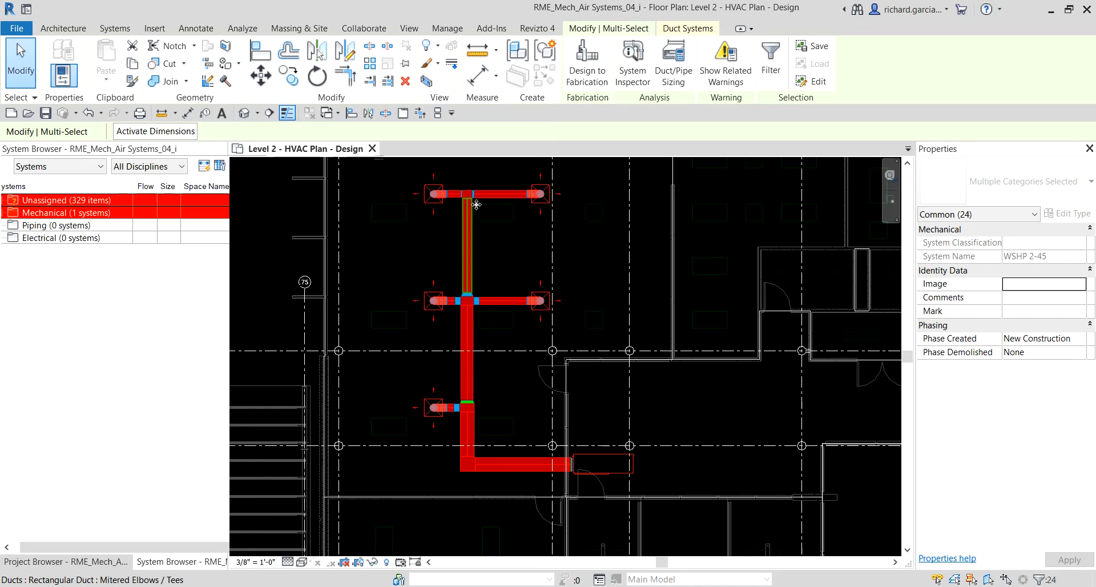
Step: Look over the resized network, deselect it, and compare the recolored ducts with the velocity legend
{"action": "scroll", "coordinate": [704, 400], "scroll_direction": "down", "scroll_amount": 2}
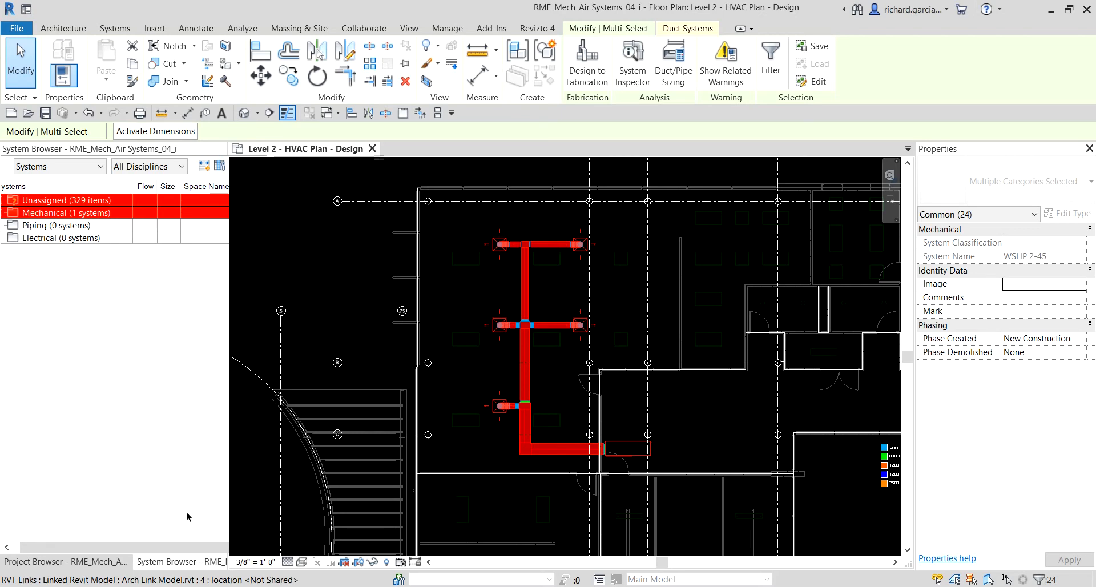
{"action": "scroll", "coordinate": [570, 313], "scroll_direction": "up", "scroll_amount": 2}
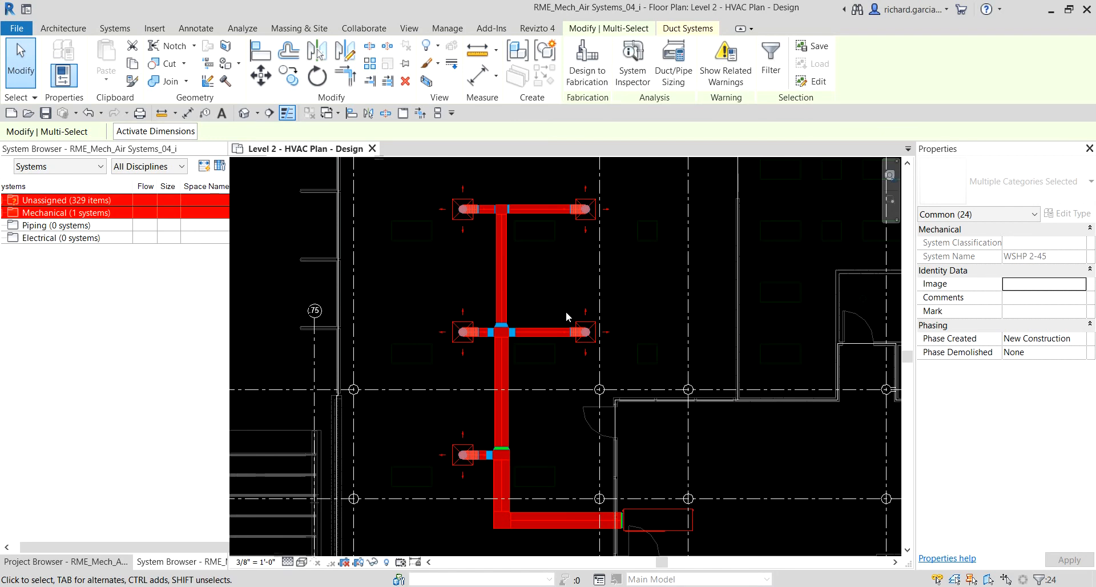
{"action": "left_click", "coordinate": [14, 66]}
{"action": "scroll", "coordinate": [441, 299], "scroll_direction": "down", "scroll_amount": 2}
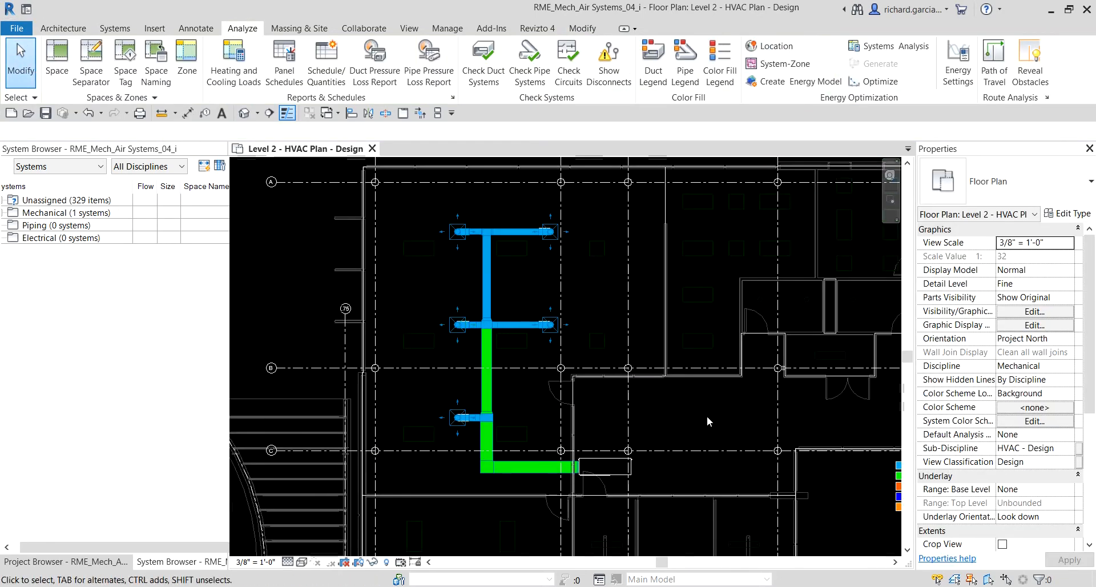
{"action": "middle_click_drag", "start_coordinate": [706, 416], "coordinate": [641, 388]}
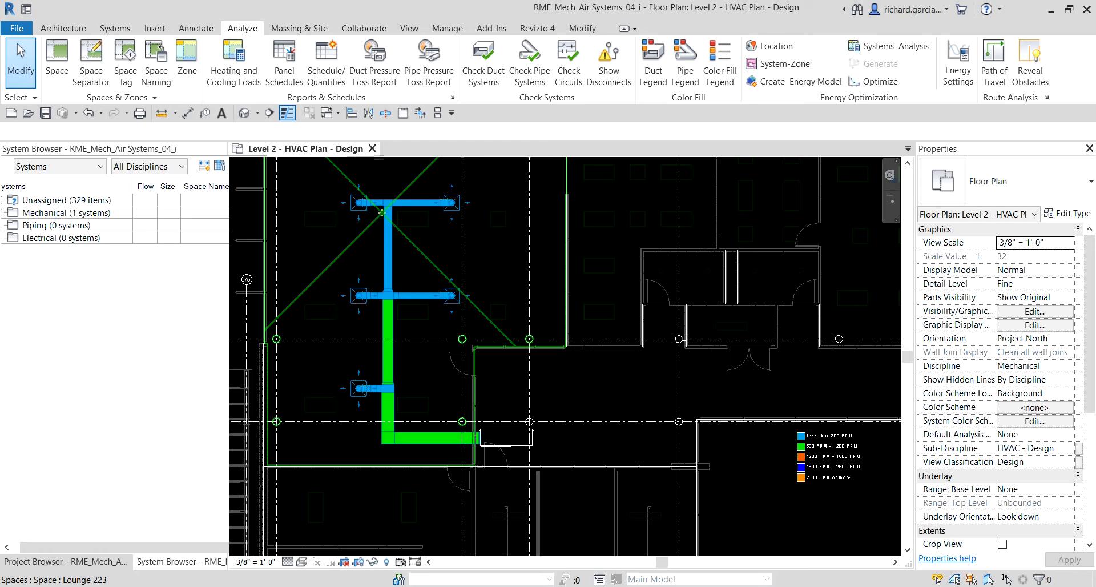
Step: Select the main duct between the two upper branches and start inspecting its supply air system with the System Inspector
{"action": "scroll", "coordinate": [421, 248], "scroll_direction": "up", "scroll_amount": 2}
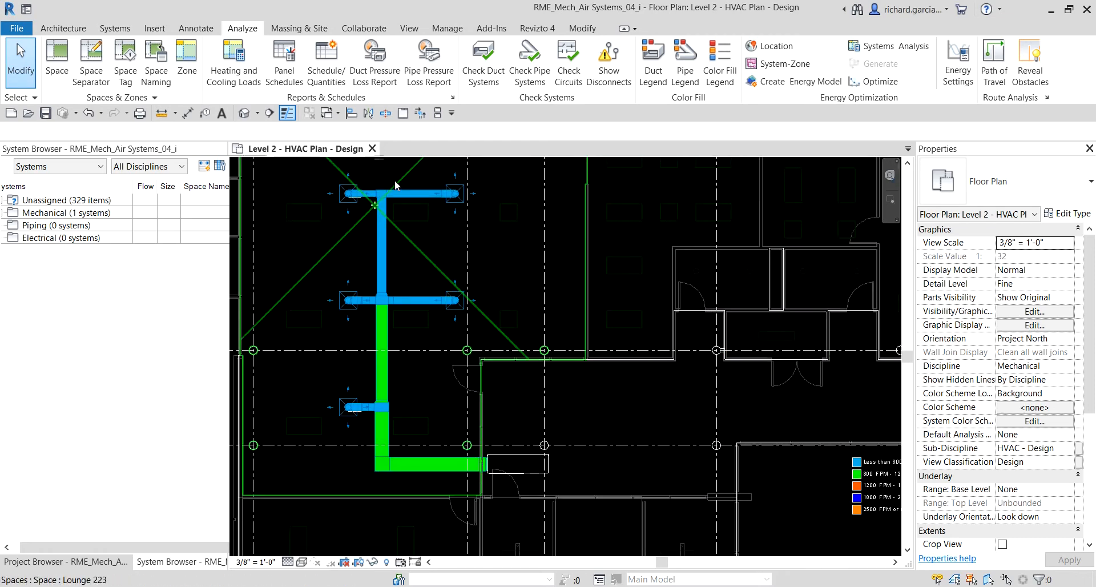
{"action": "scroll", "coordinate": [395, 180], "scroll_direction": "up", "scroll_amount": 4}
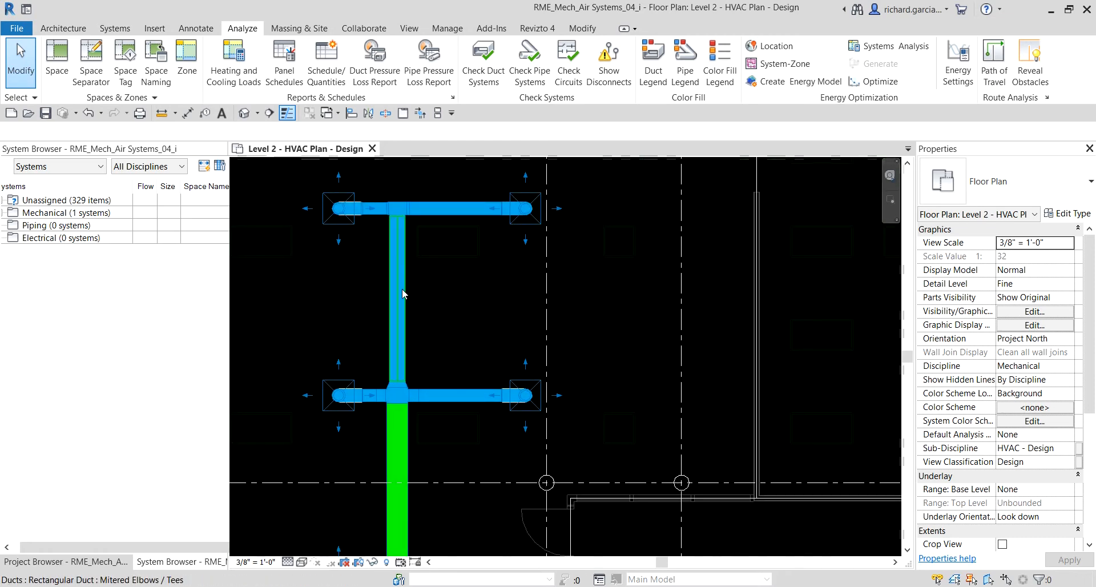
{"action": "left_click", "coordinate": [402, 289]}
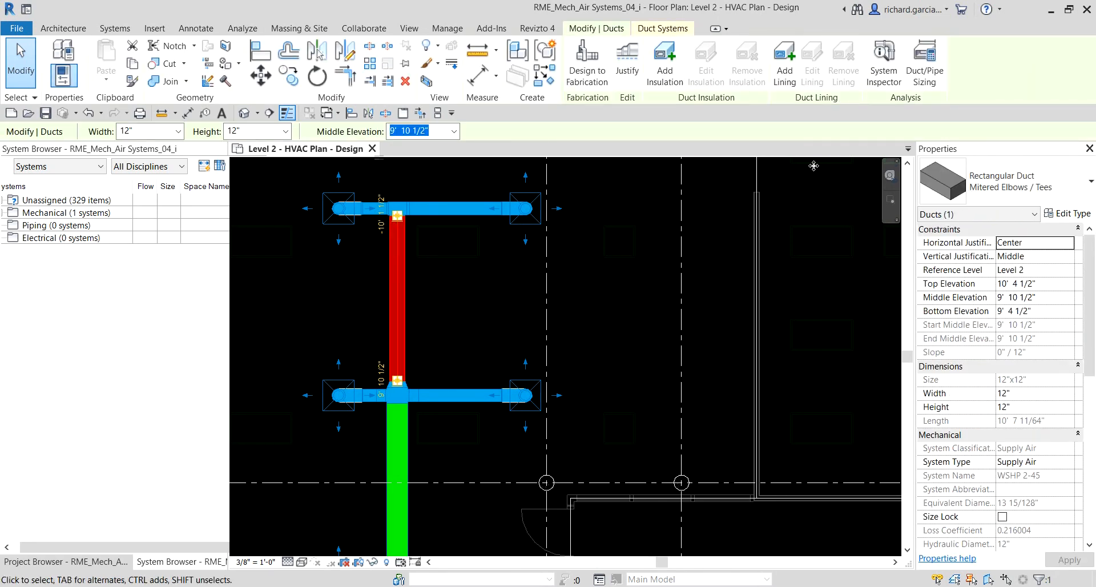
{"action": "key", "text": "ctrl"}
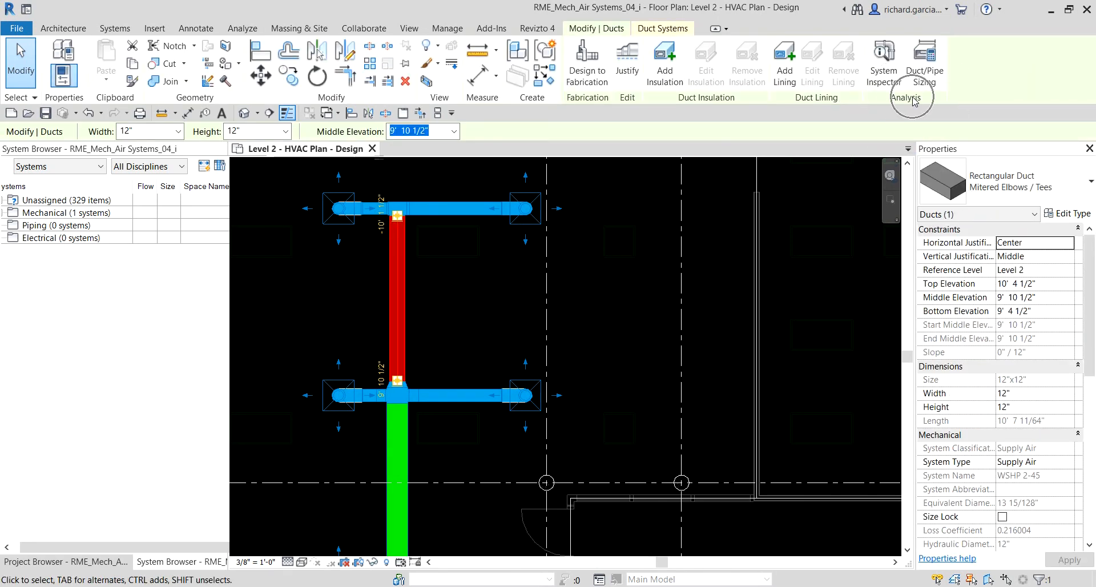
{"action": "key", "text": "ctrl"}
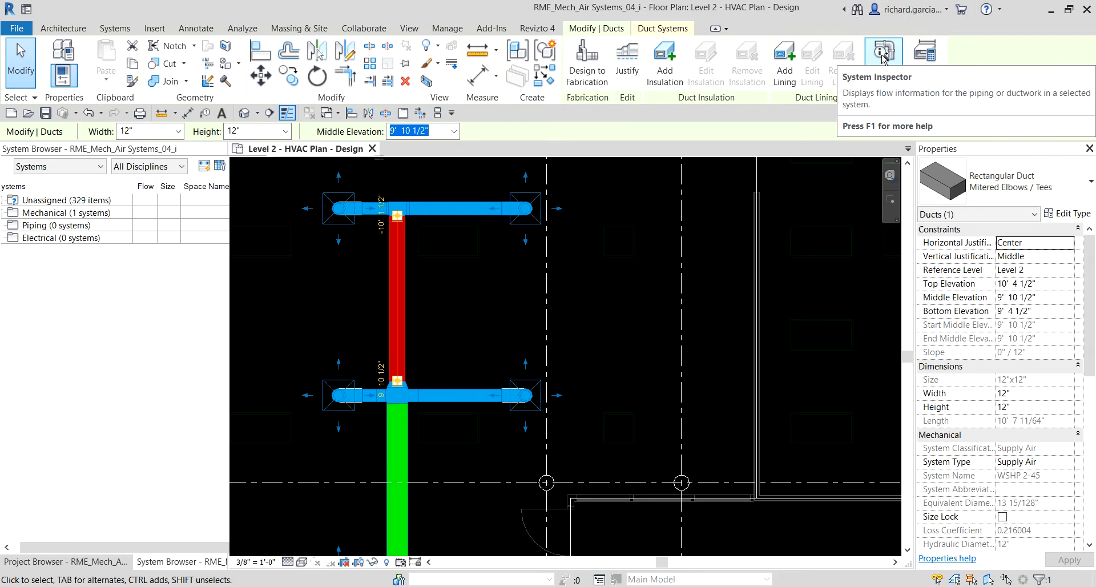
{"action": "key", "text": "ctrl"}
{"action": "key", "text": "ctrl"}
{"action": "key", "text": "ctrl"}
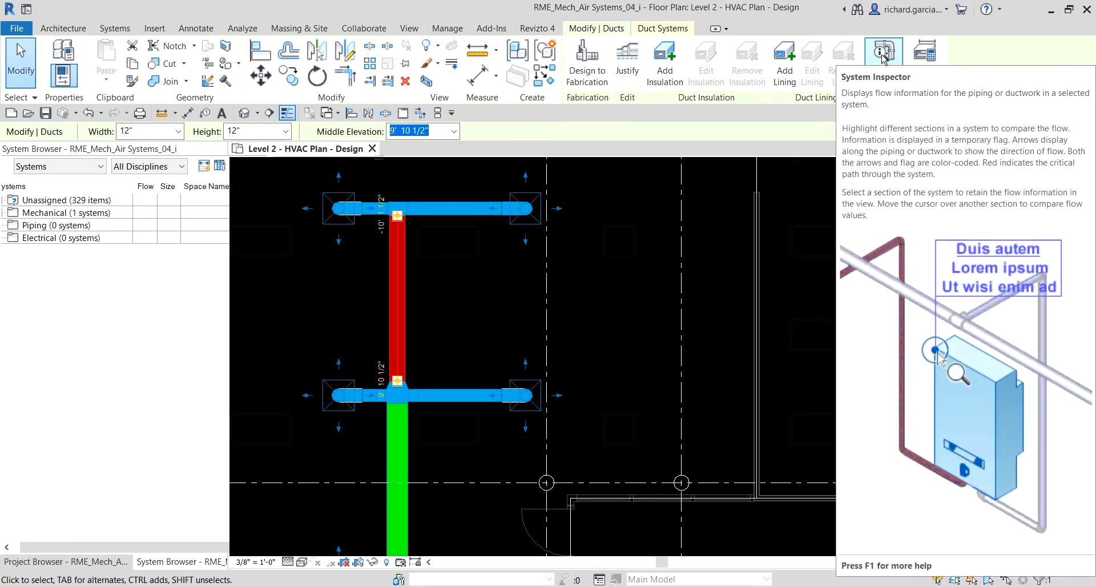
{"action": "left_click", "coordinate": [884, 57]}
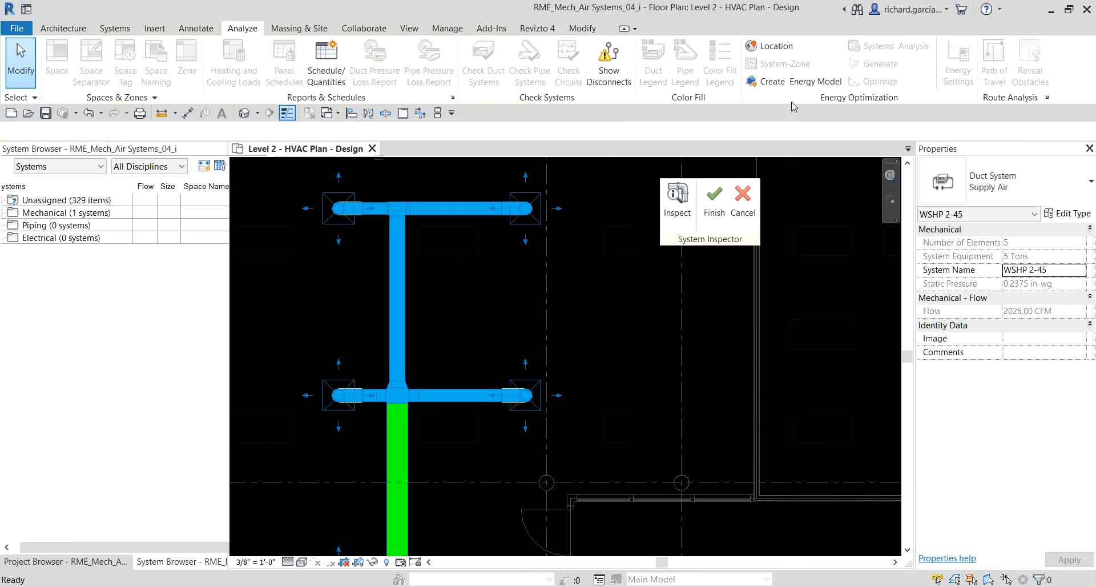
{"action": "key", "text": "ctrl"}
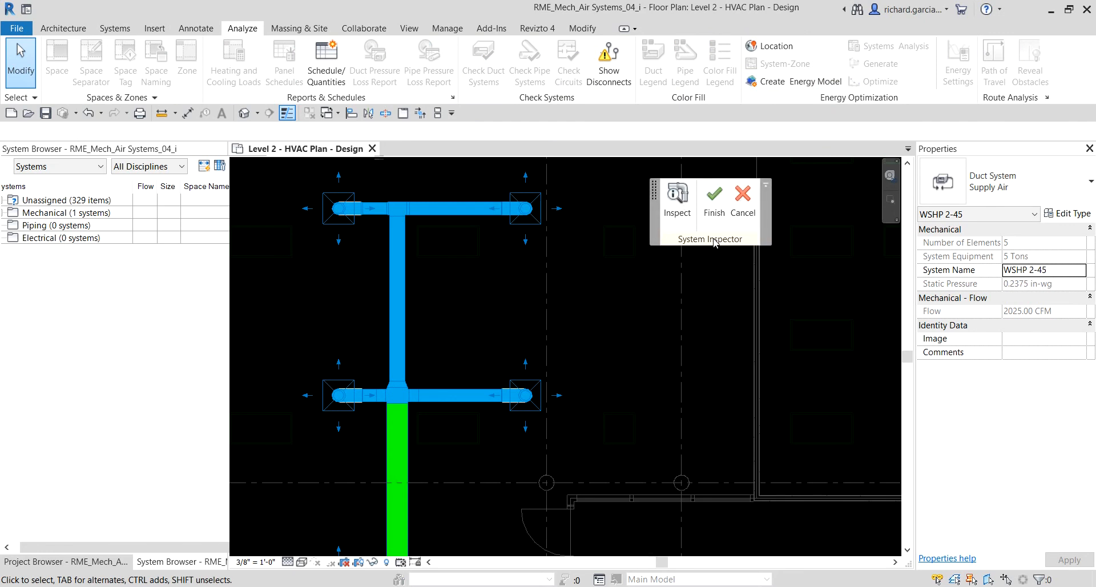
{"action": "key", "text": "ctrl"}
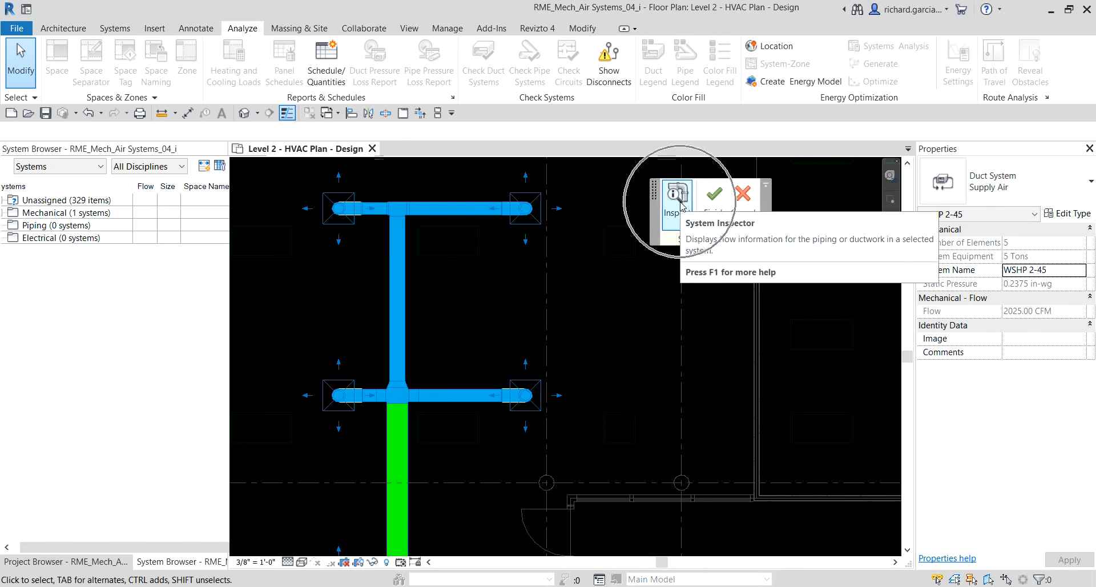
{"action": "left_click", "coordinate": [680, 207]}
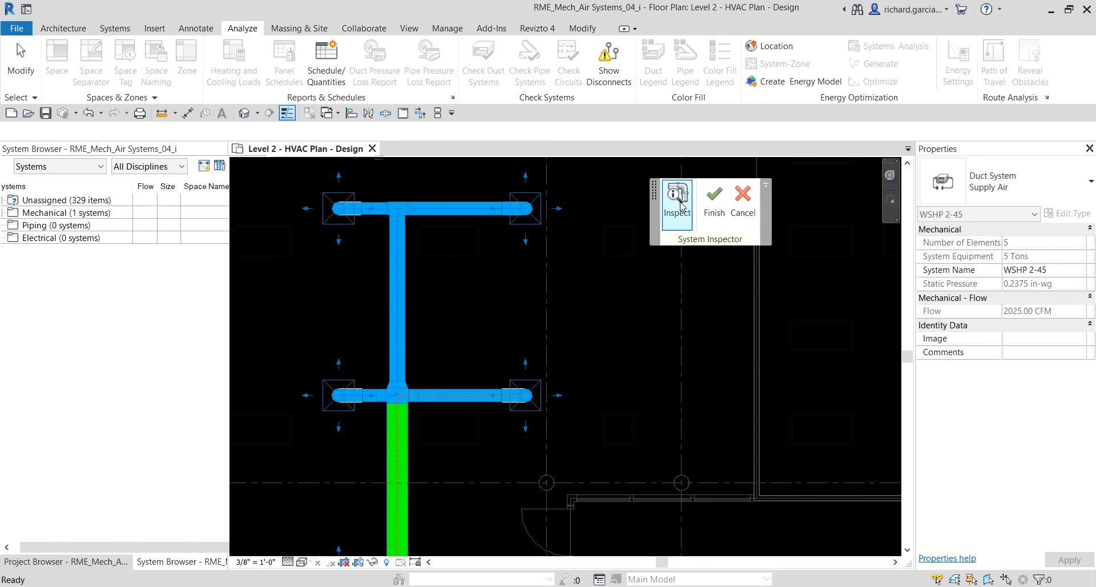
Step: Inspect the flow, static pressure and pressure loss of the duct sections in the uppermost branch
{"action": "middle_click_drag", "start_coordinate": [485, 325], "coordinate": [496, 316]}
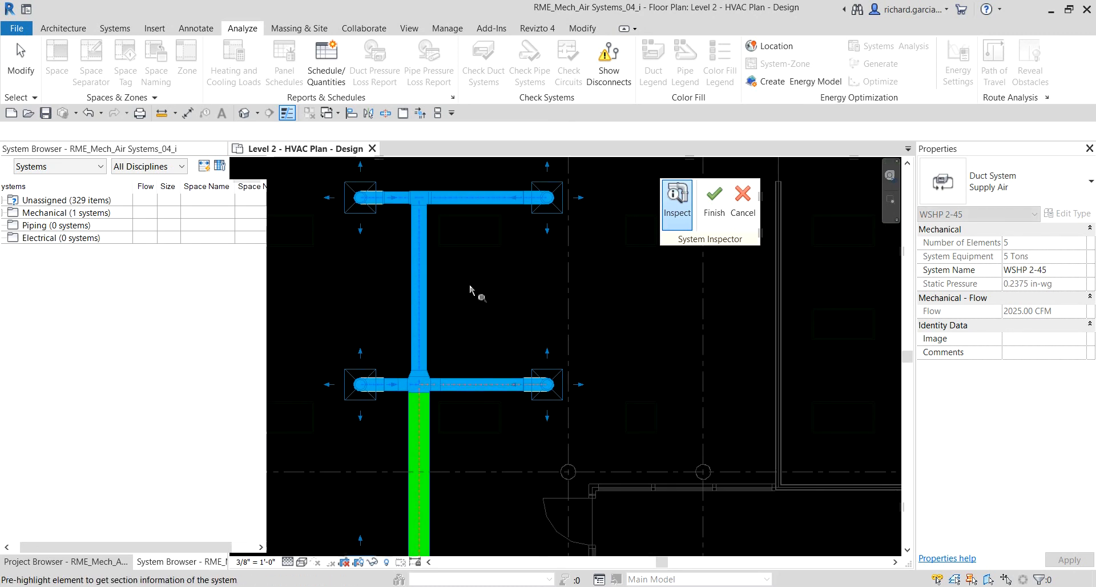
{"action": "scroll", "coordinate": [457, 257], "scroll_direction": "up", "scroll_amount": 2}
{"action": "scroll", "coordinate": [434, 283], "scroll_direction": "up", "scroll_amount": 3}
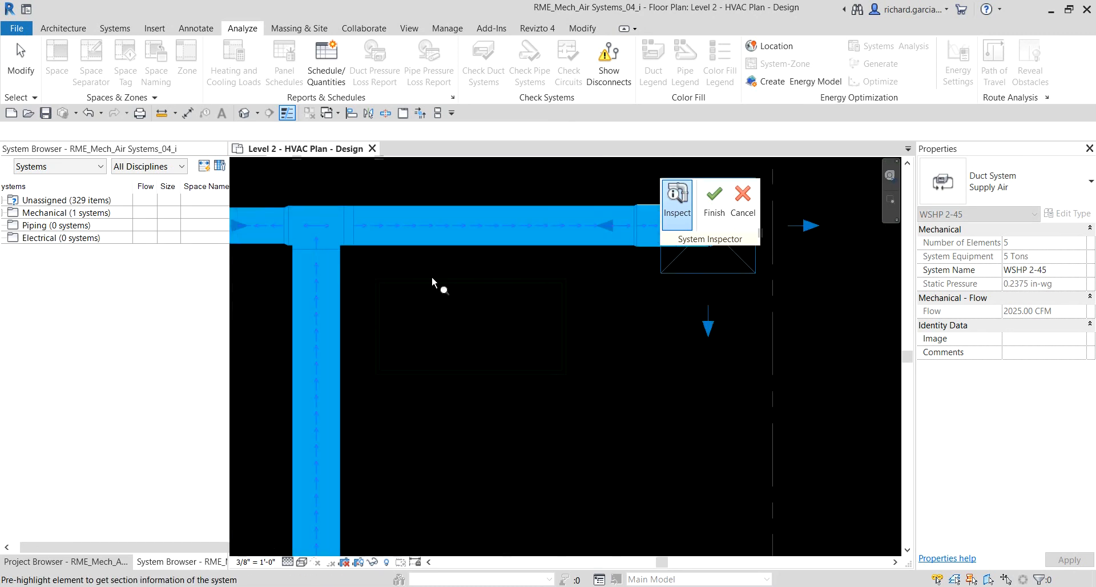
{"action": "mouse_move", "coordinate": [434, 248]}
{"action": "scroll", "coordinate": [449, 245], "scroll_direction": "down", "scroll_amount": 1}
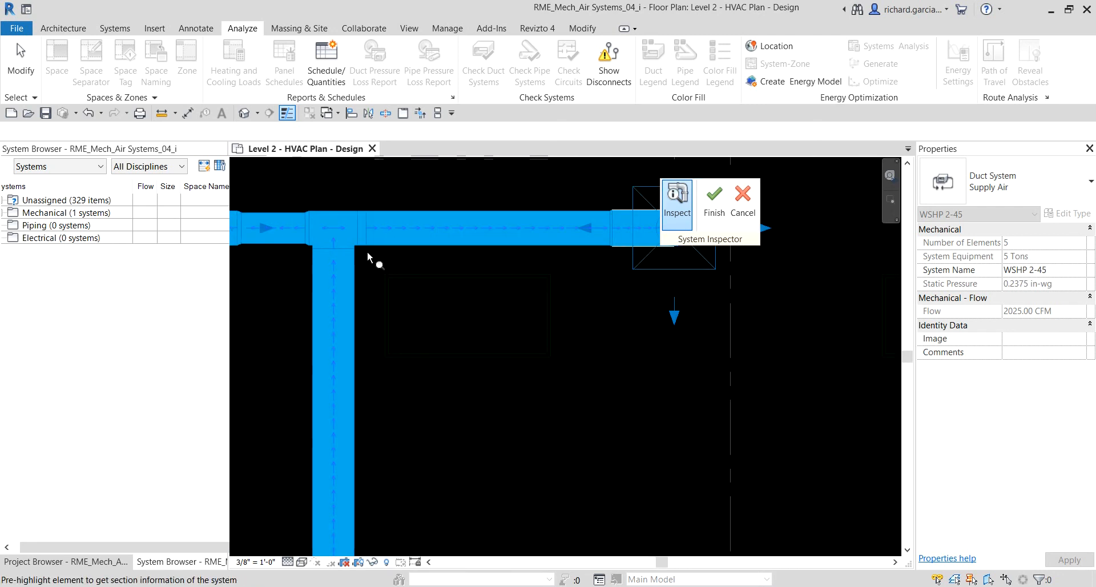
{"action": "middle_click_drag", "start_coordinate": [409, 239], "coordinate": [403, 330]}
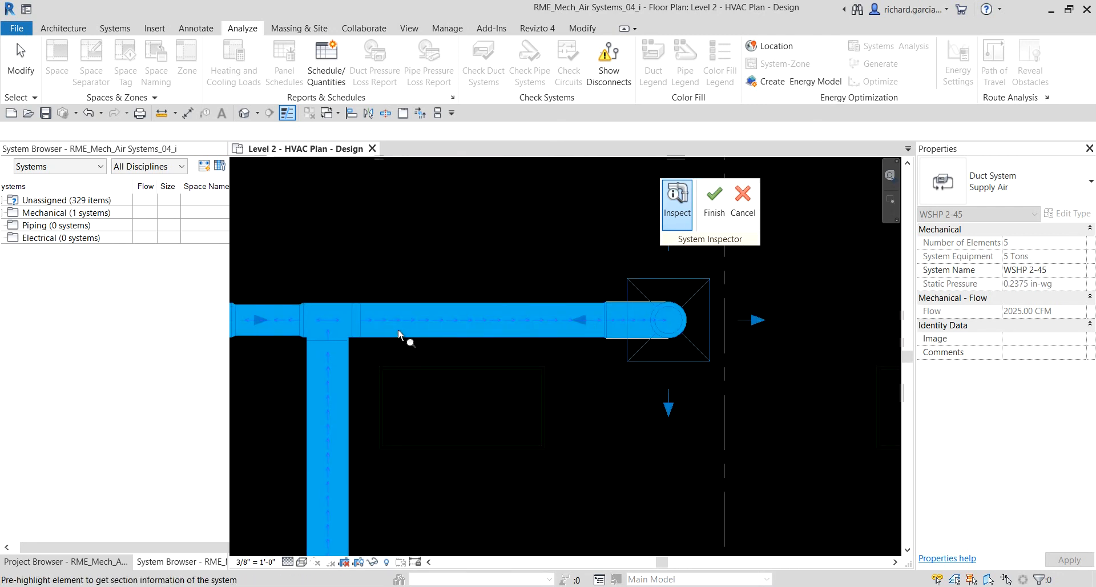
{"action": "mouse_move", "coordinate": [424, 316]}
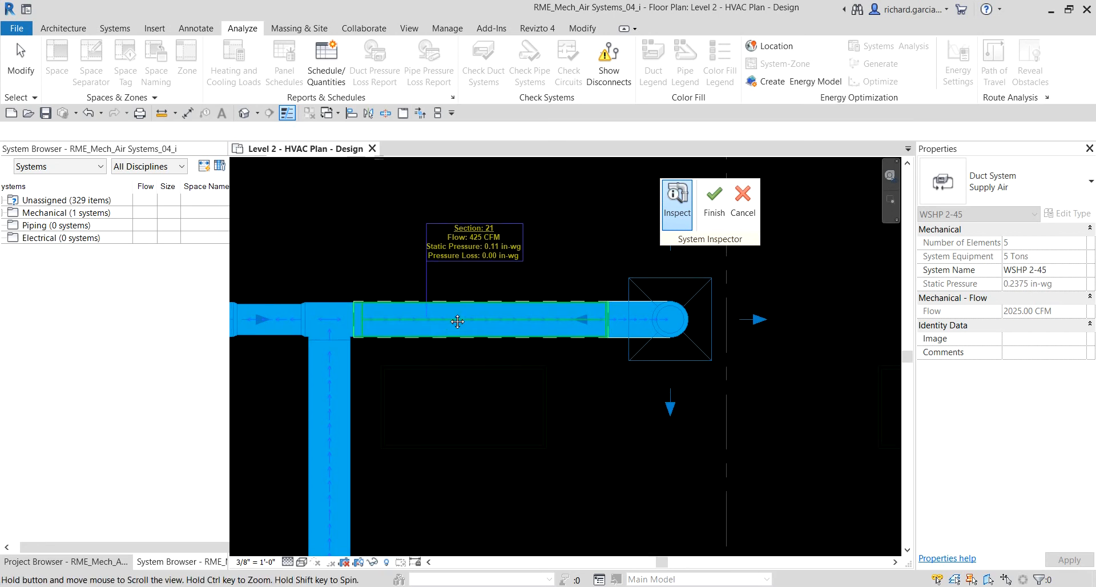
{"action": "middle_click_drag", "start_coordinate": [373, 315], "coordinate": [522, 289]}
{"action": "mouse_move", "coordinate": [440, 292]}
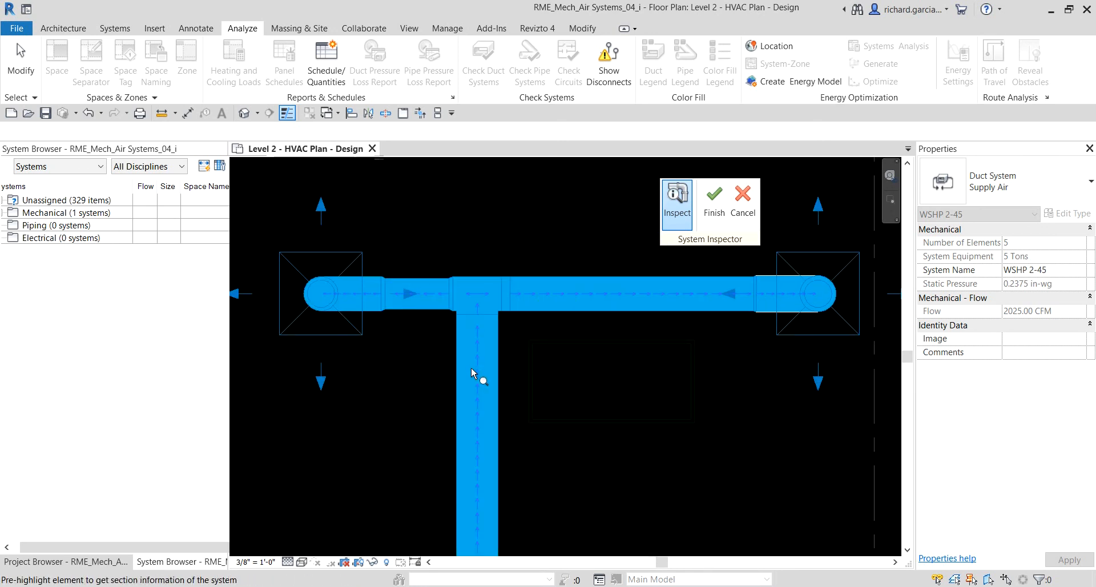
Step: Inspect the flow and pressure data of the main duct sections above and below the second branch
{"action": "mouse_move", "coordinate": [481, 389]}
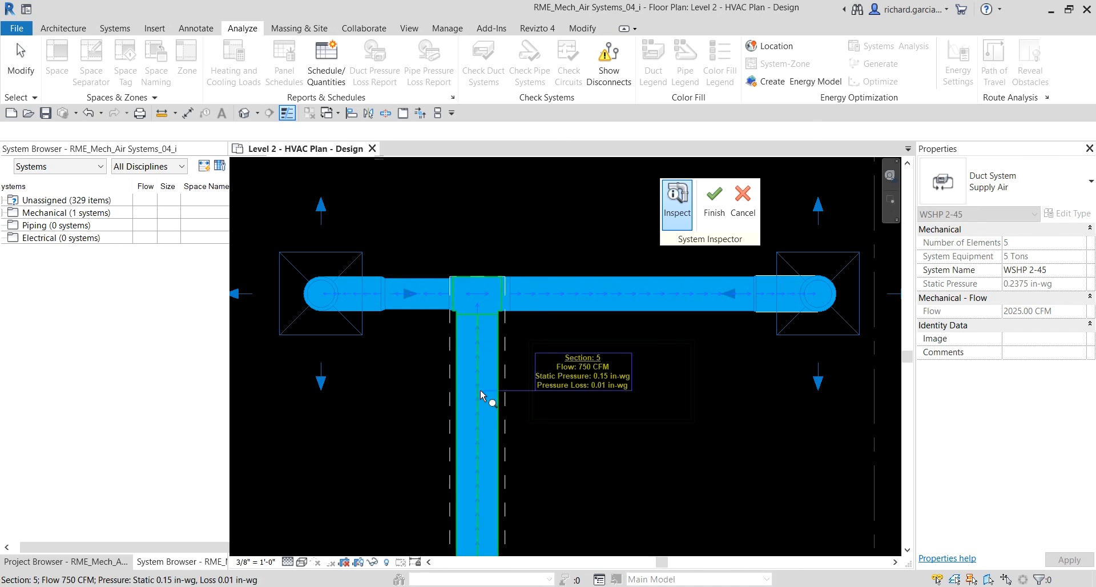
{"action": "scroll", "coordinate": [480, 389], "scroll_direction": "down", "scroll_amount": 3}
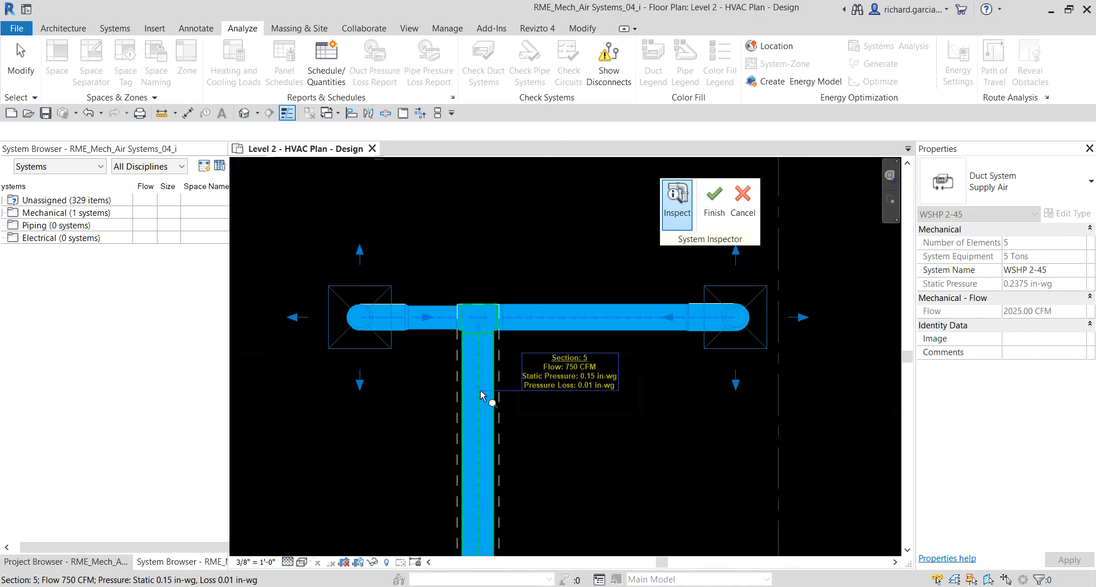
{"action": "middle_click_drag", "start_coordinate": [481, 389], "coordinate": [501, 253]}
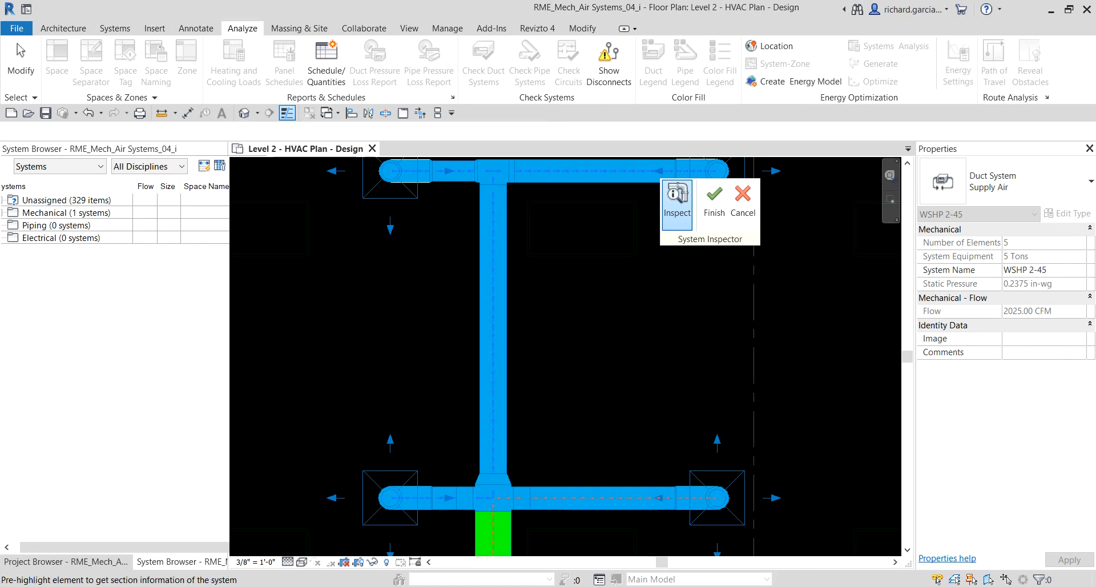
{"action": "middle_click_drag", "start_coordinate": [521, 396], "coordinate": [447, 242]}
{"action": "scroll", "coordinate": [396, 280], "scroll_direction": "up", "scroll_amount": 1}
{"action": "scroll", "coordinate": [397, 279], "scroll_direction": "up", "scroll_amount": 1}
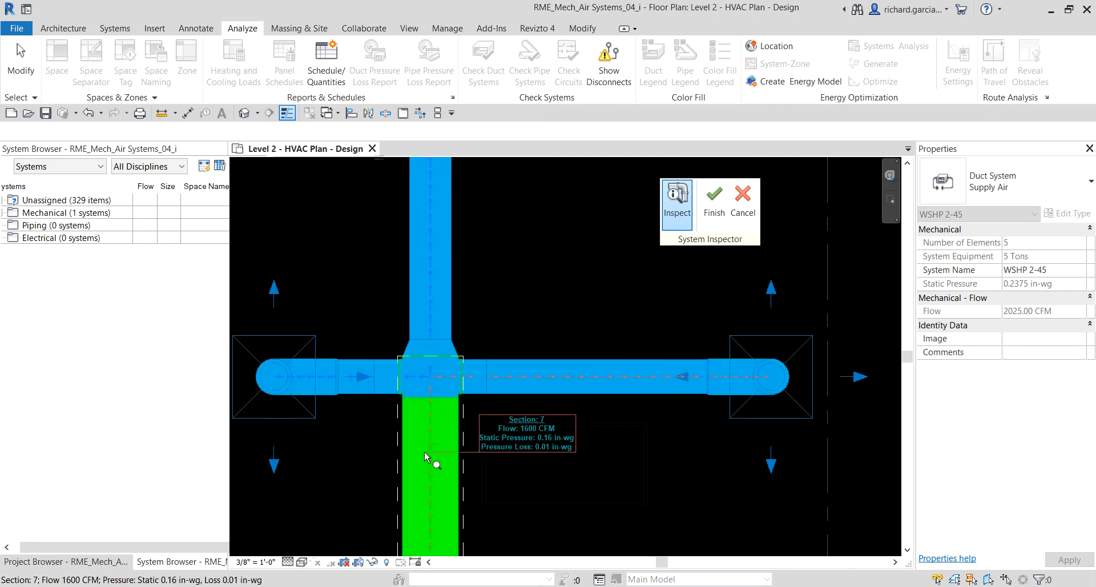
{"action": "scroll", "coordinate": [433, 457], "scroll_direction": "up", "scroll_amount": 1}
{"action": "middle_click_drag", "start_coordinate": [433, 458], "coordinate": [433, 306]}
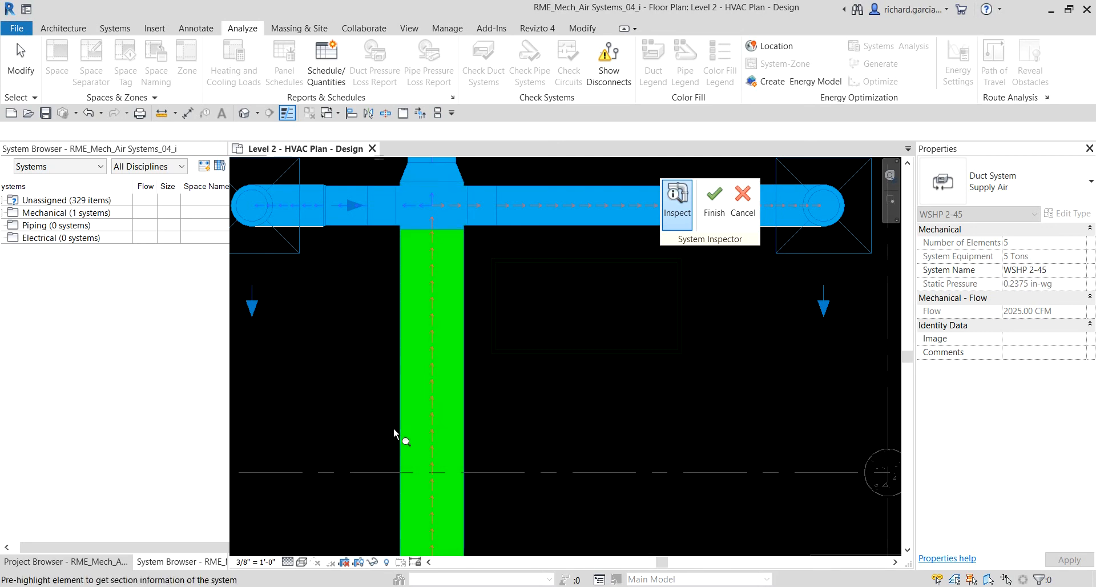
{"action": "scroll", "coordinate": [443, 437], "scroll_direction": "down", "scroll_amount": 2}
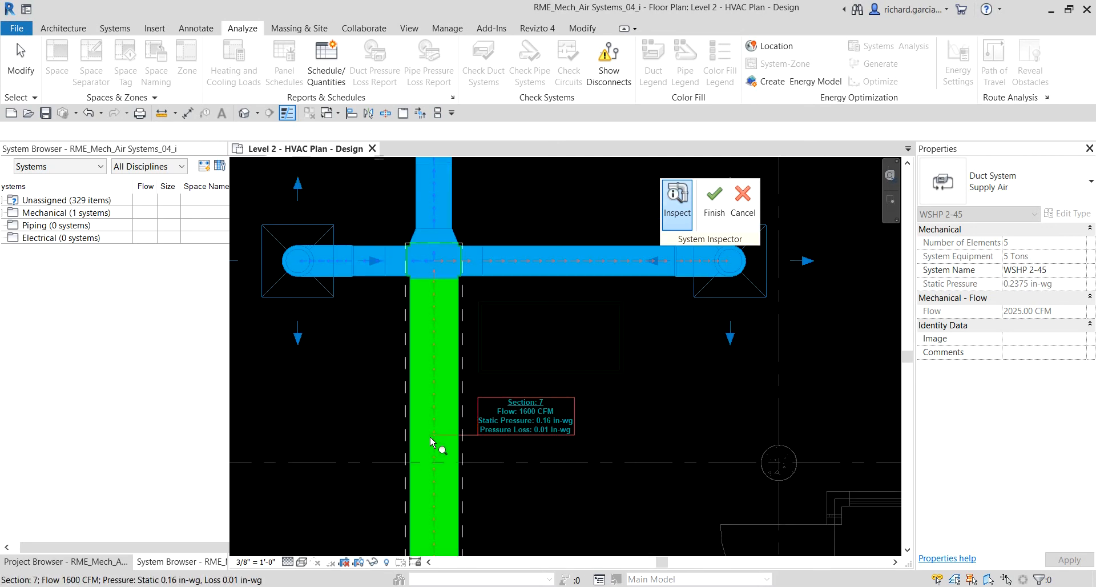
Step: Follow the critical path down the main duct and inspect the sections at the WSHP unit and its adjoining elbow run
{"action": "middle_click_drag", "start_coordinate": [442, 450], "coordinate": [447, 289]}
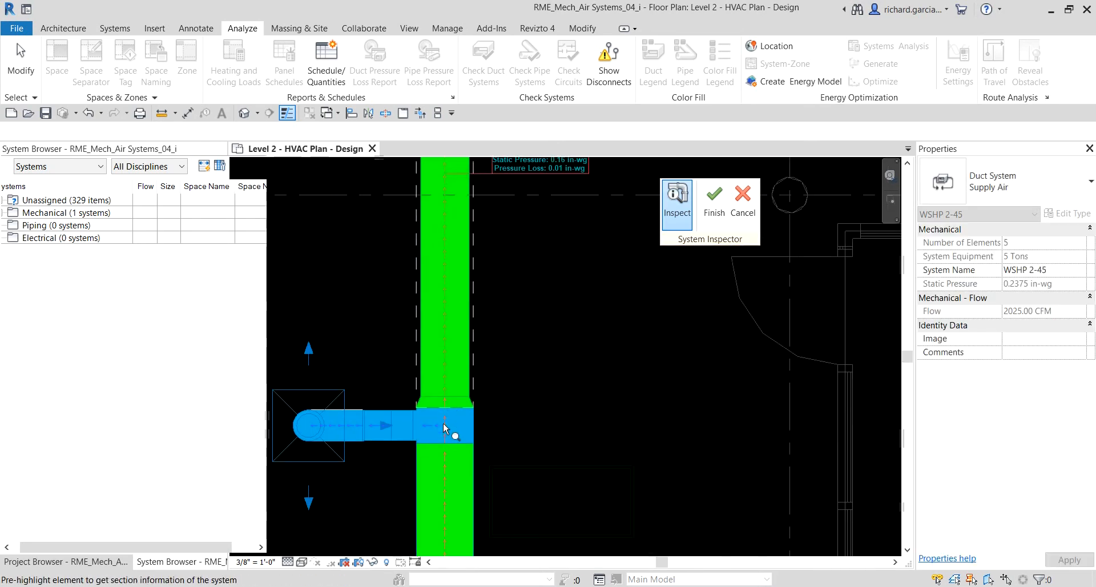
{"action": "middle_click_drag", "start_coordinate": [440, 498], "coordinate": [443, 306]}
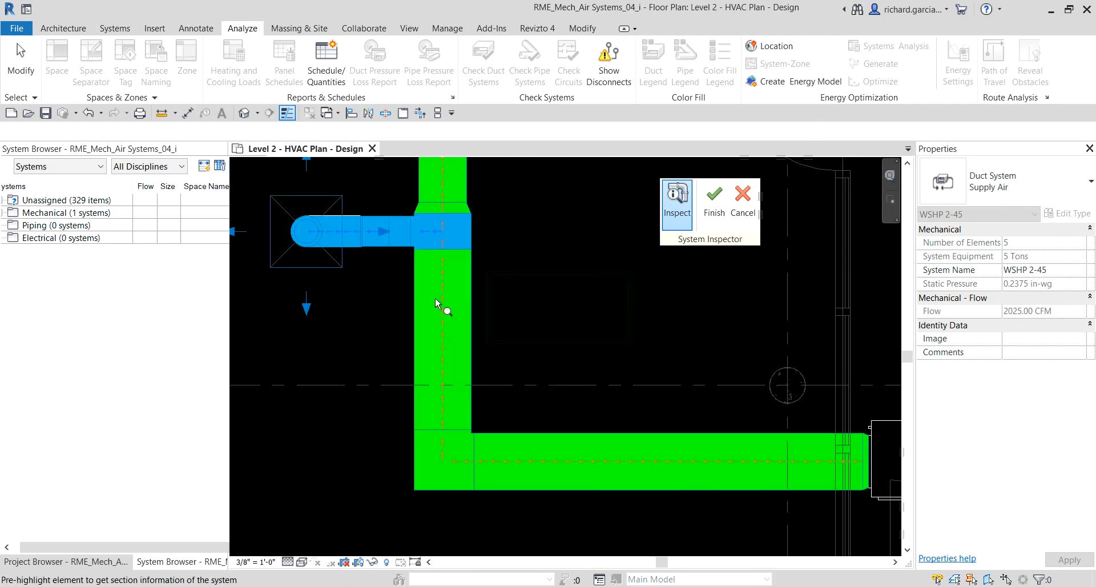
{"action": "middle_click_drag", "start_coordinate": [494, 422], "coordinate": [443, 413]}
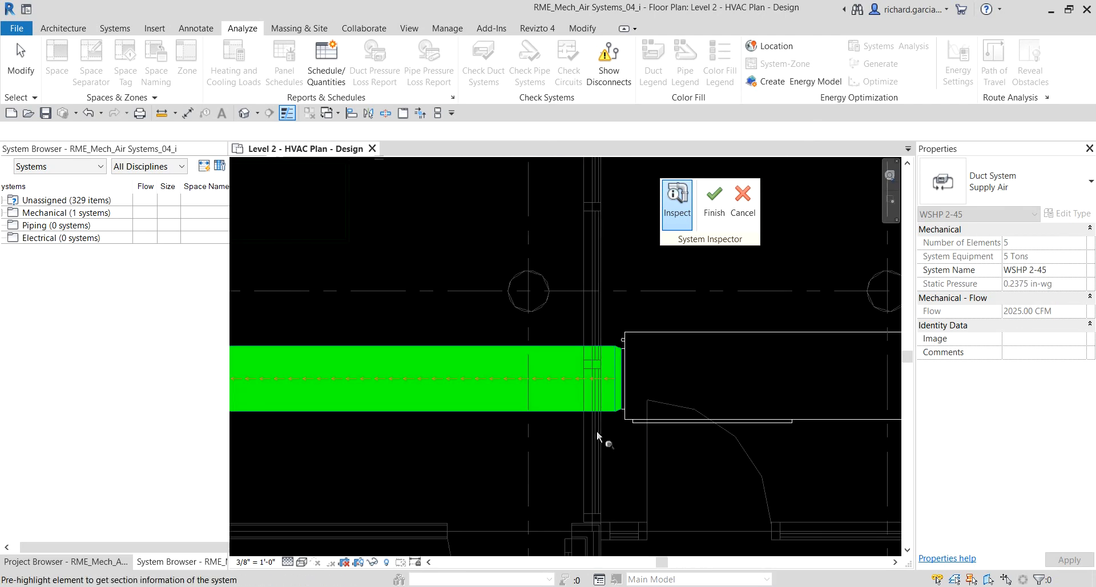
{"action": "scroll", "coordinate": [765, 373], "scroll_direction": "down", "scroll_amount": 2}
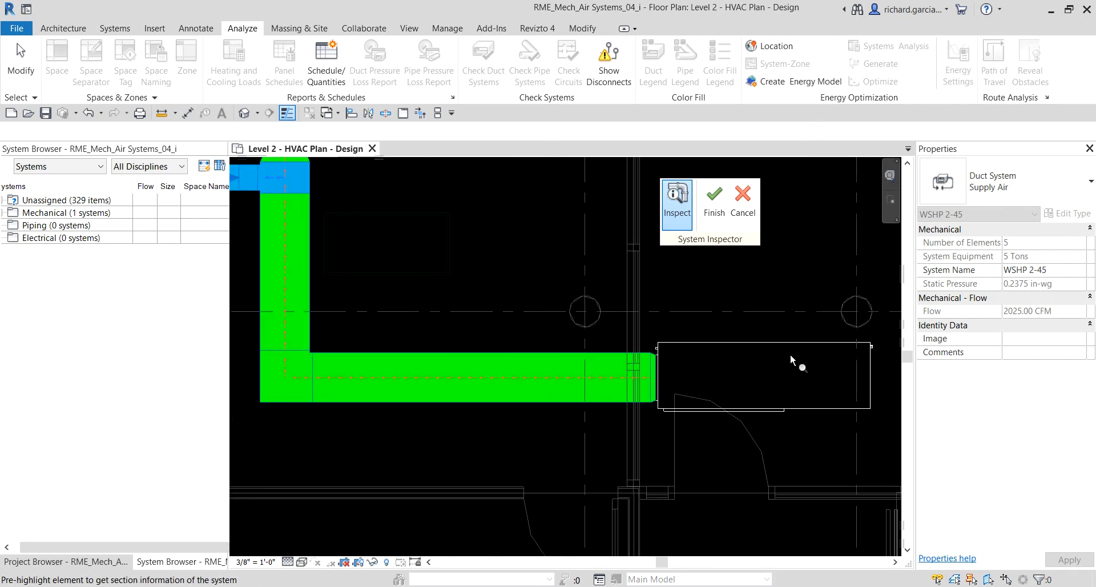
{"action": "mouse_move", "coordinate": [779, 341]}
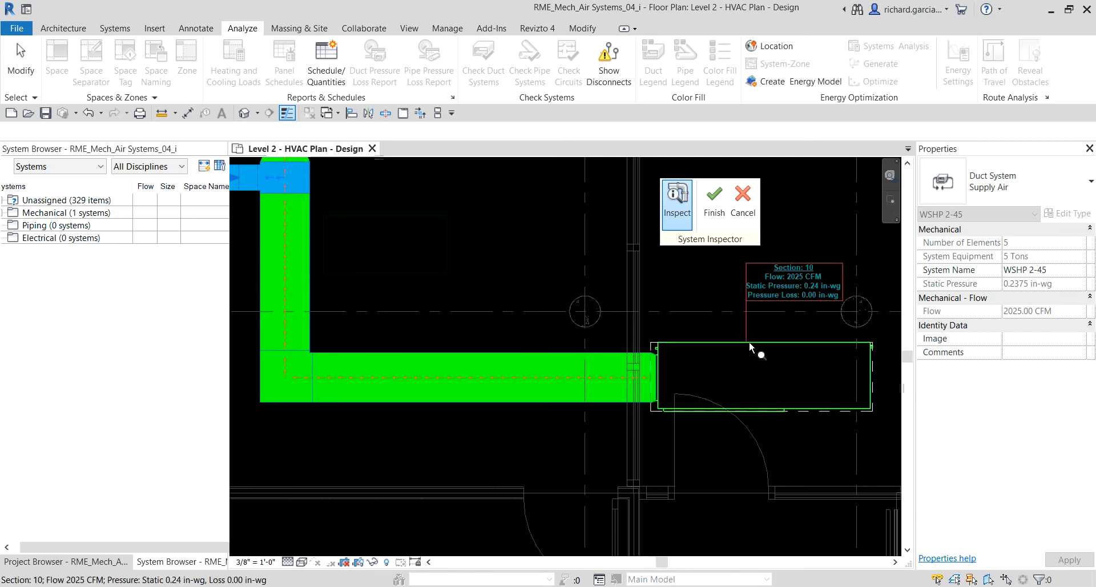
{"action": "mouse_move", "coordinate": [513, 373]}
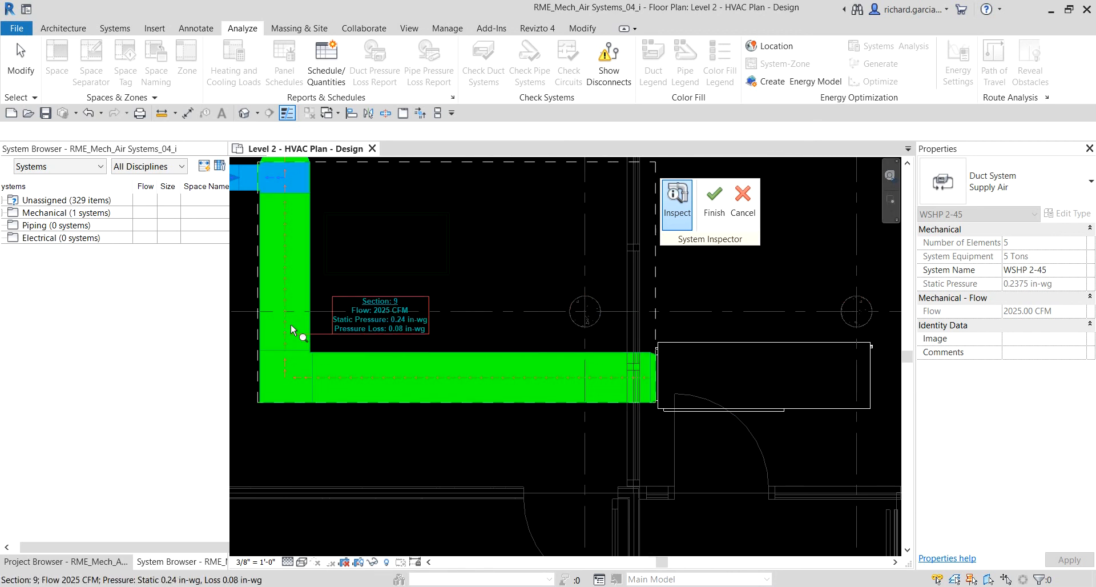
Step: Trace the main duct from the unit back up to the top branch, rechecking flow and pressure section by section
{"action": "middle_click_drag", "start_coordinate": [295, 262], "coordinate": [490, 477]}
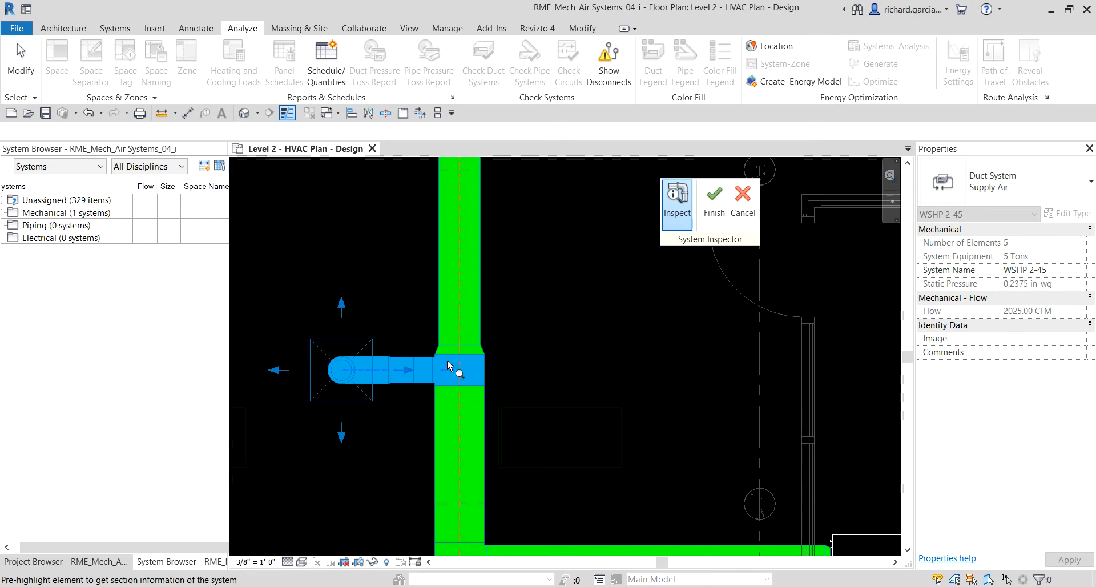
{"action": "scroll", "coordinate": [439, 343], "scroll_direction": "down", "scroll_amount": 1}
{"action": "mouse_move", "coordinate": [450, 283]}
{"action": "scroll", "coordinate": [450, 283], "scroll_direction": "down", "scroll_amount": 1}
{"action": "middle_click_drag", "start_coordinate": [450, 285], "coordinate": [450, 493]}
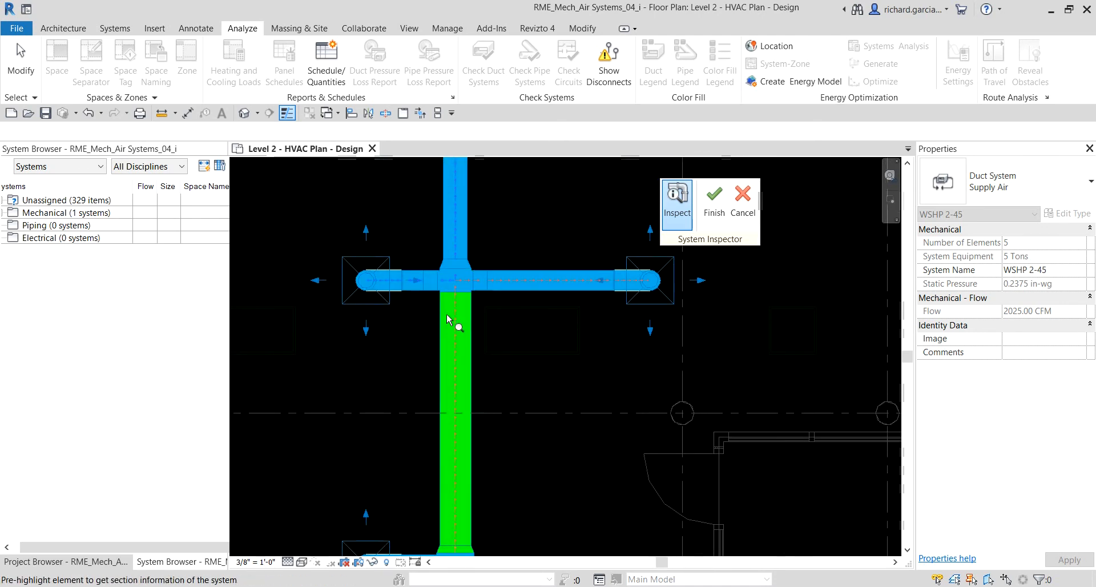
{"action": "mouse_move", "coordinate": [504, 278]}
{"action": "mouse_move", "coordinate": [456, 218]}
{"action": "middle_click_drag", "start_coordinate": [456, 176], "coordinate": [451, 431]}
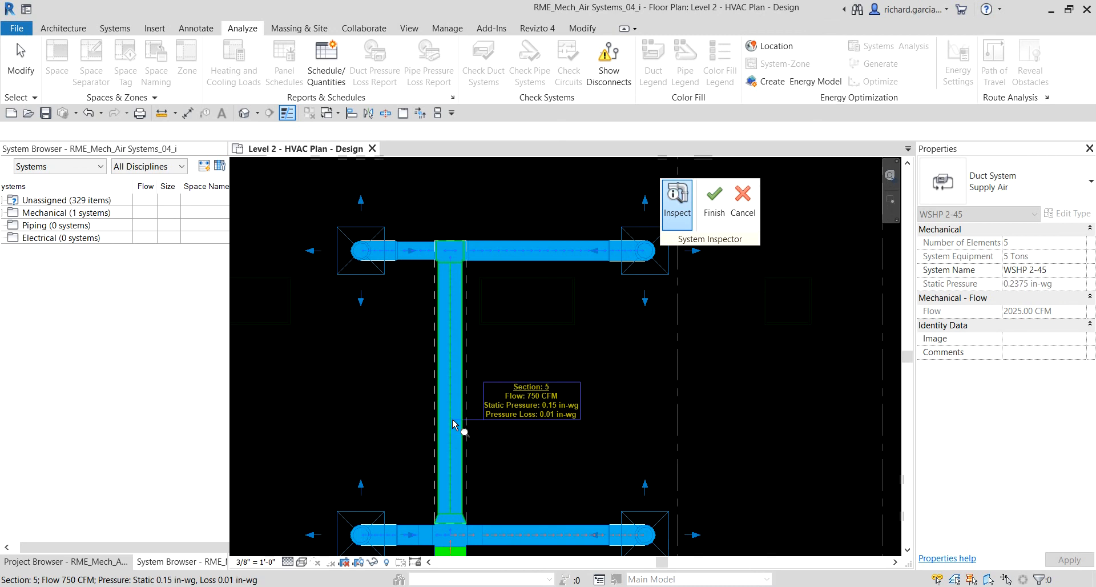
Step: Look over the whole inspected duct network and finish the System Inspector
{"action": "scroll", "coordinate": [419, 345], "scroll_direction": "down", "scroll_amount": 1}
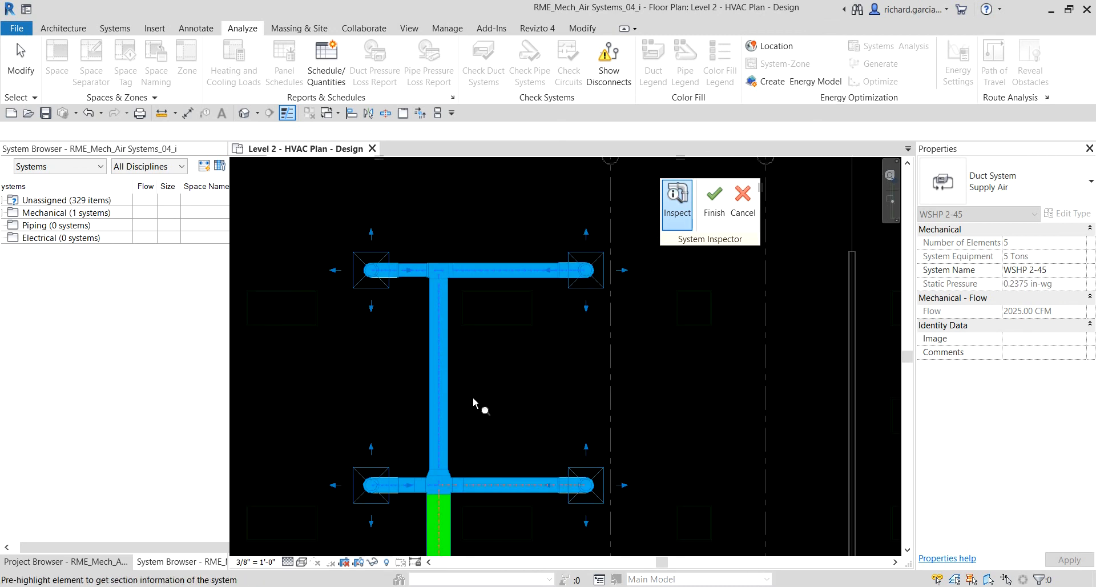
{"action": "middle_click_drag", "start_coordinate": [473, 401], "coordinate": [470, 274]}
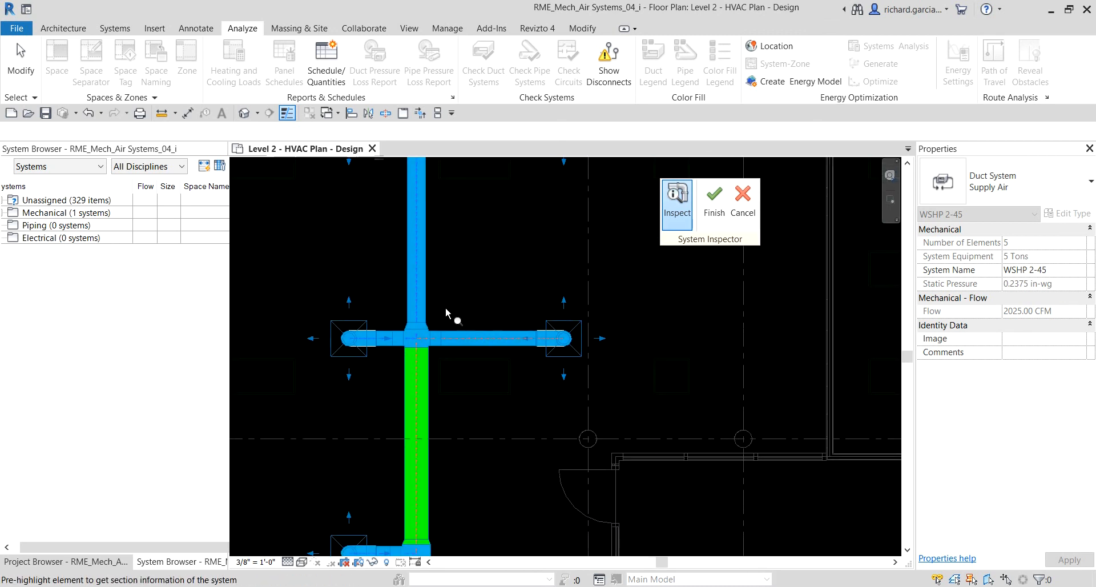
{"action": "scroll", "coordinate": [445, 311], "scroll_direction": "down", "scroll_amount": 2}
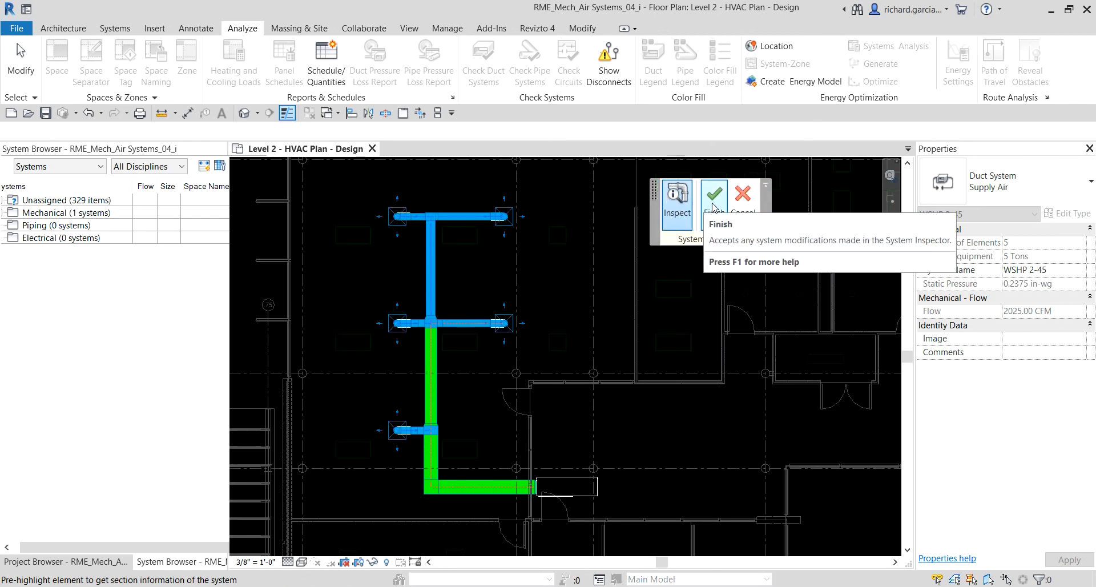
{"action": "left_click", "coordinate": [713, 199]}
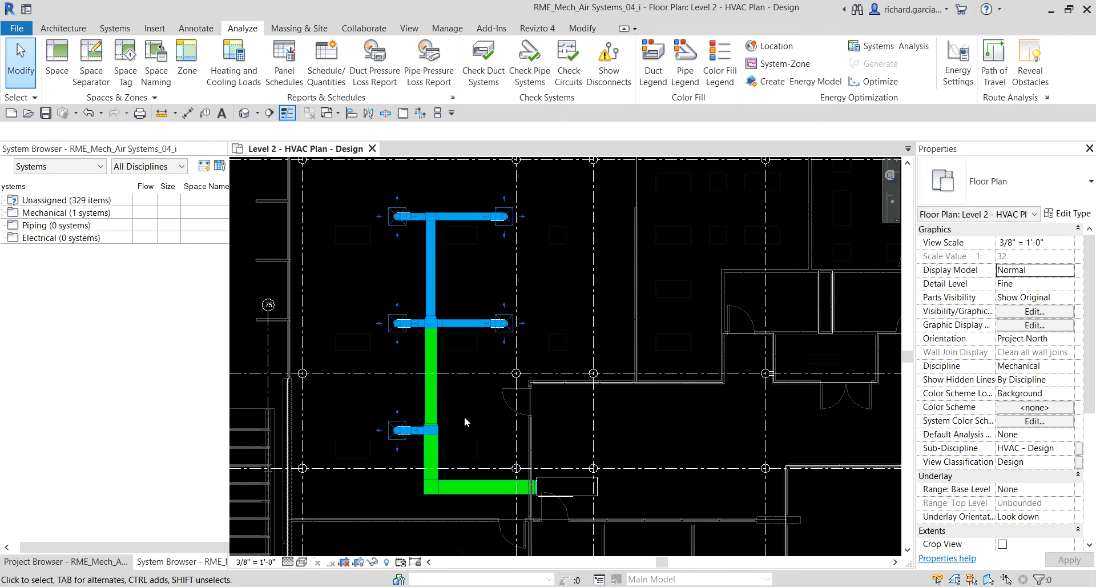
{"action": "scroll", "coordinate": [464, 418], "scroll_direction": "up", "scroll_amount": 1}
{"action": "middle_click_drag", "start_coordinate": [500, 394], "coordinate": [504, 403]}
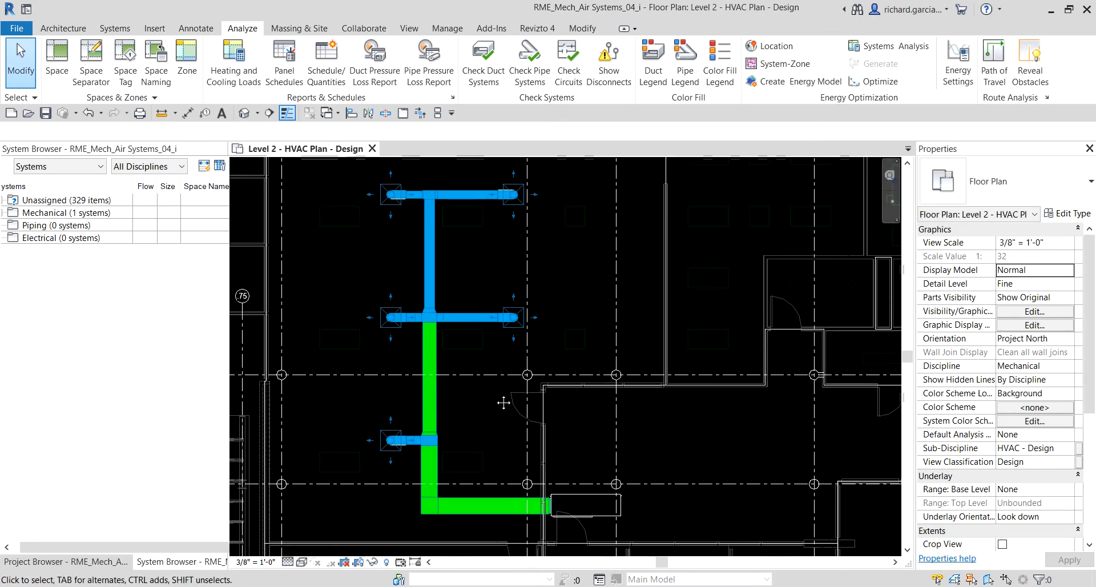